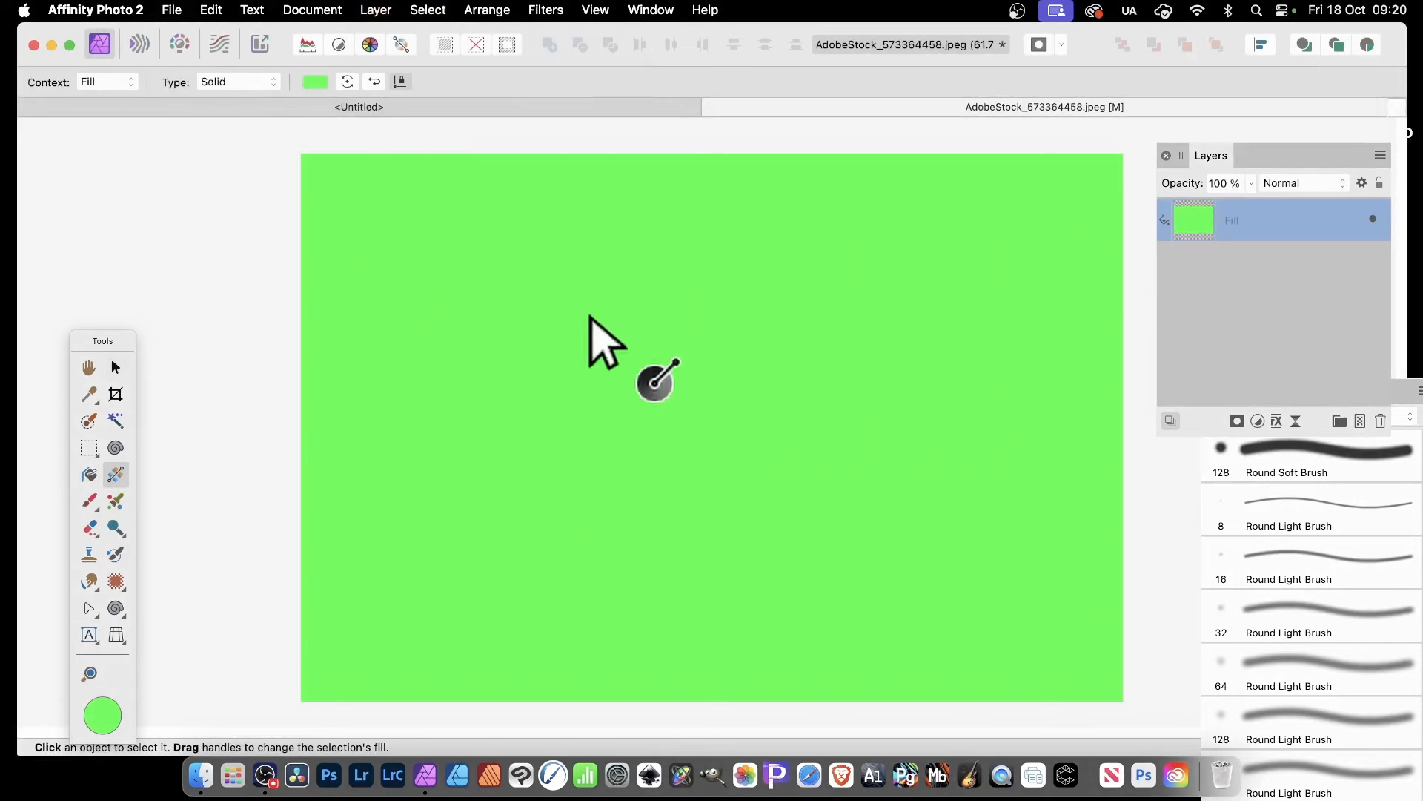
Step: Draw a diagonal gradient across the green fill layer and apply the radial green-yellow-blue-red gradient swatch to it
drag(589, 324, 1065, 504)
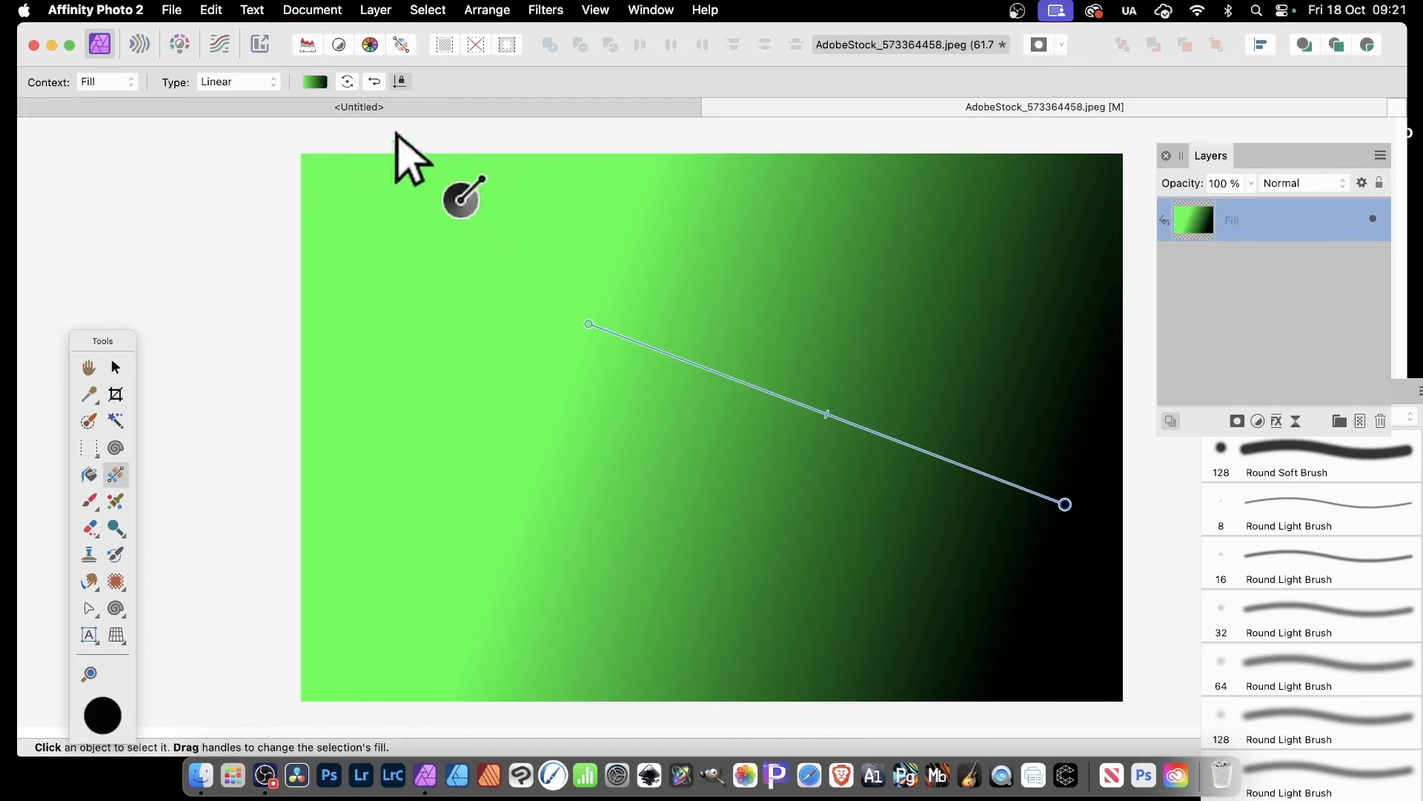
click(316, 81)
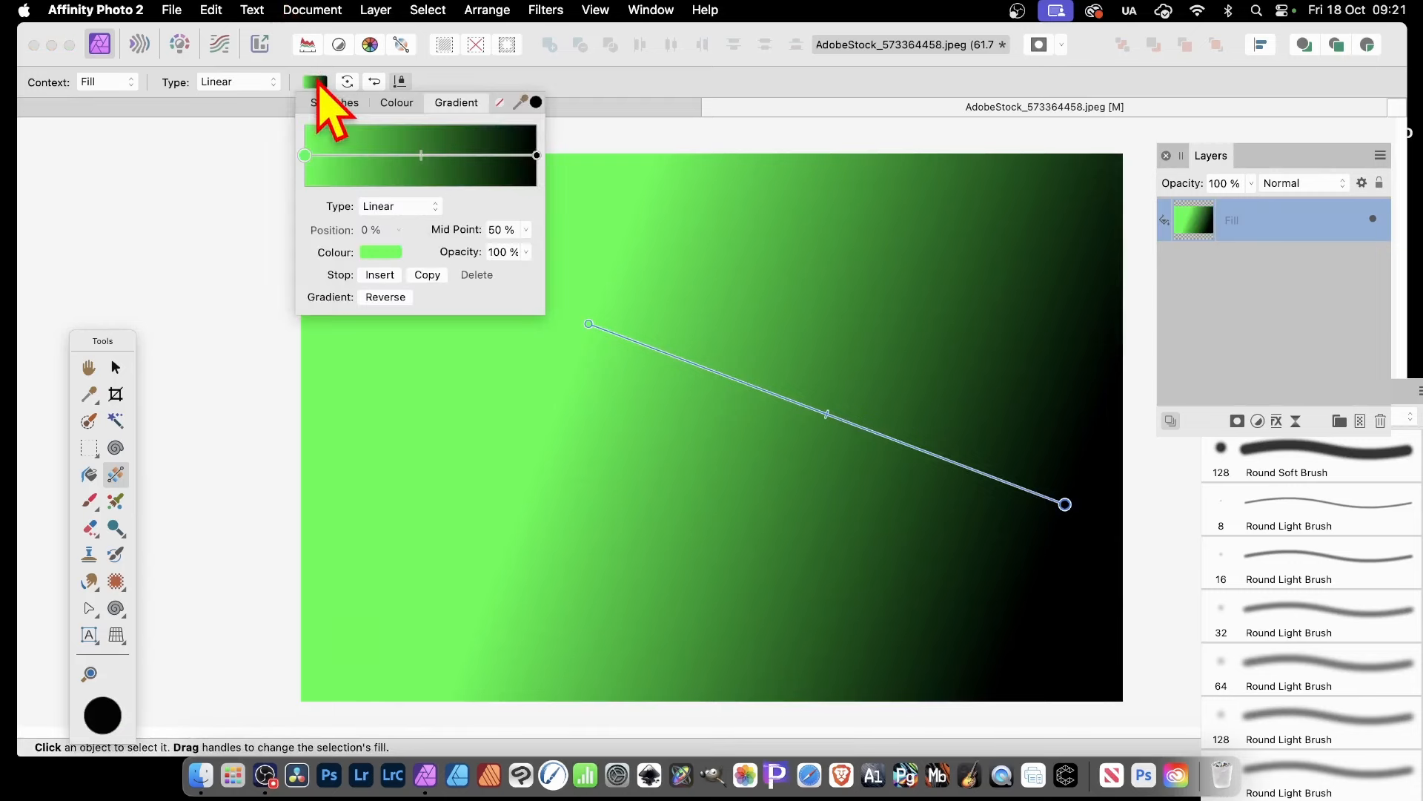
click(346, 104)
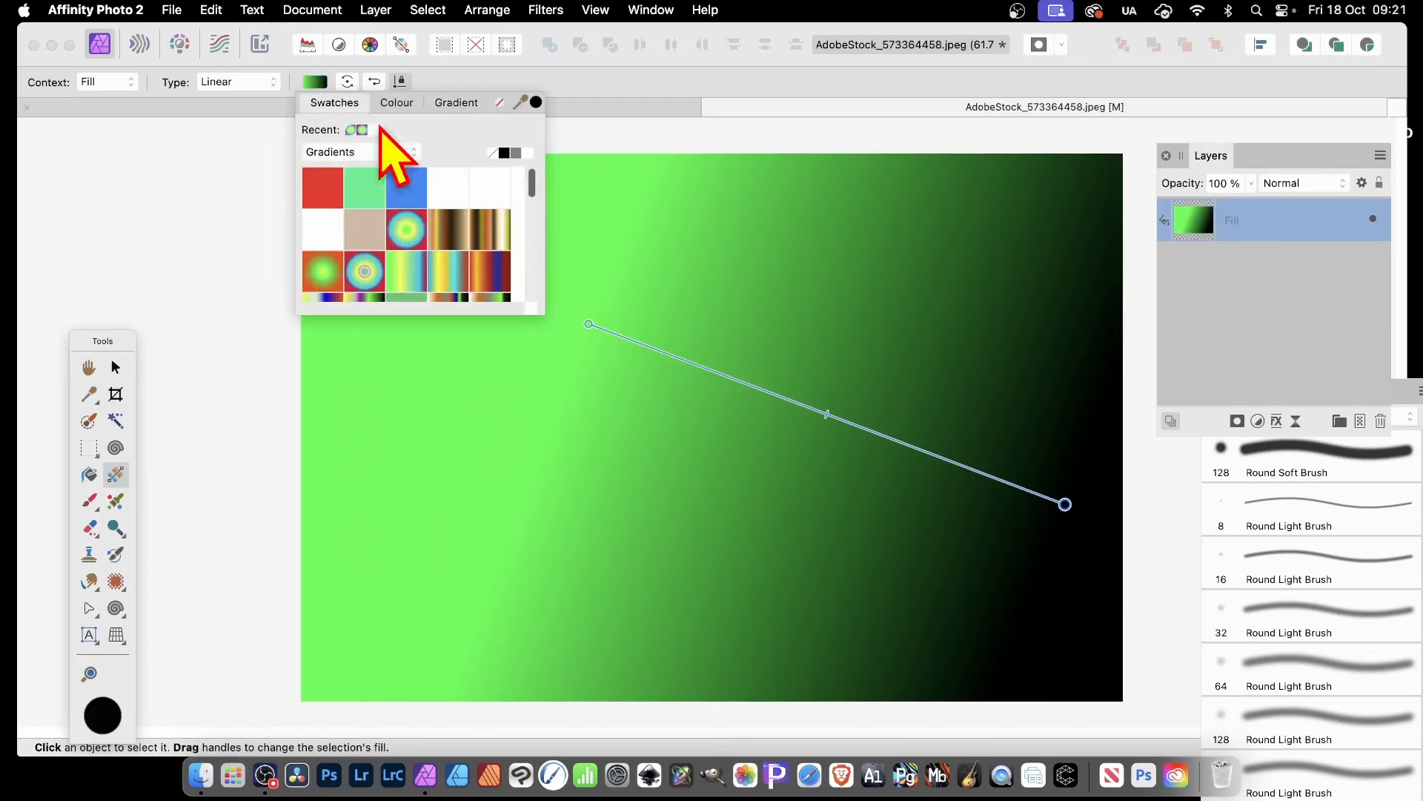
click(404, 236)
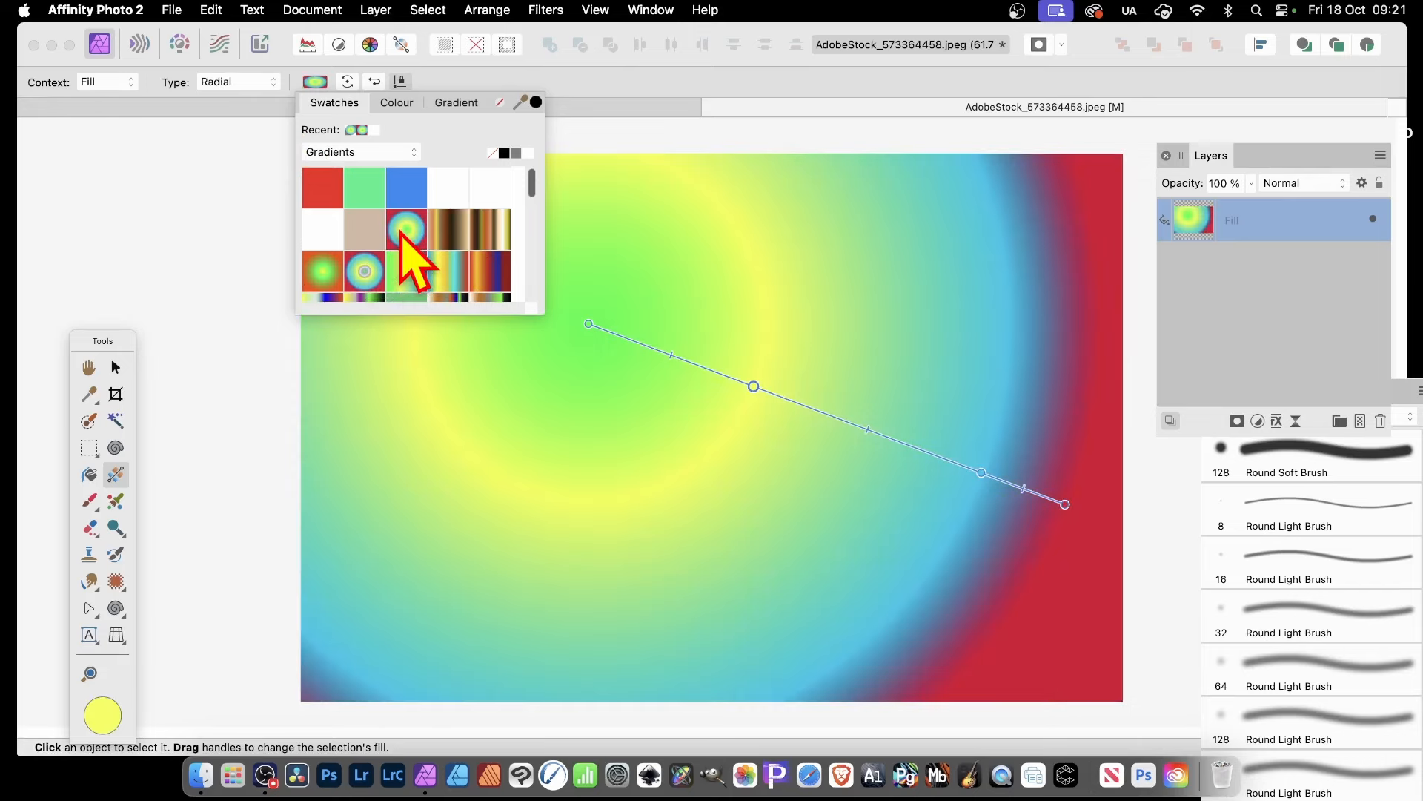
Step: Keep the gradient type Radial, shorten its radius to form a smaller circle and move its centre near the canvas middle
click(115, 474)
click(236, 82)
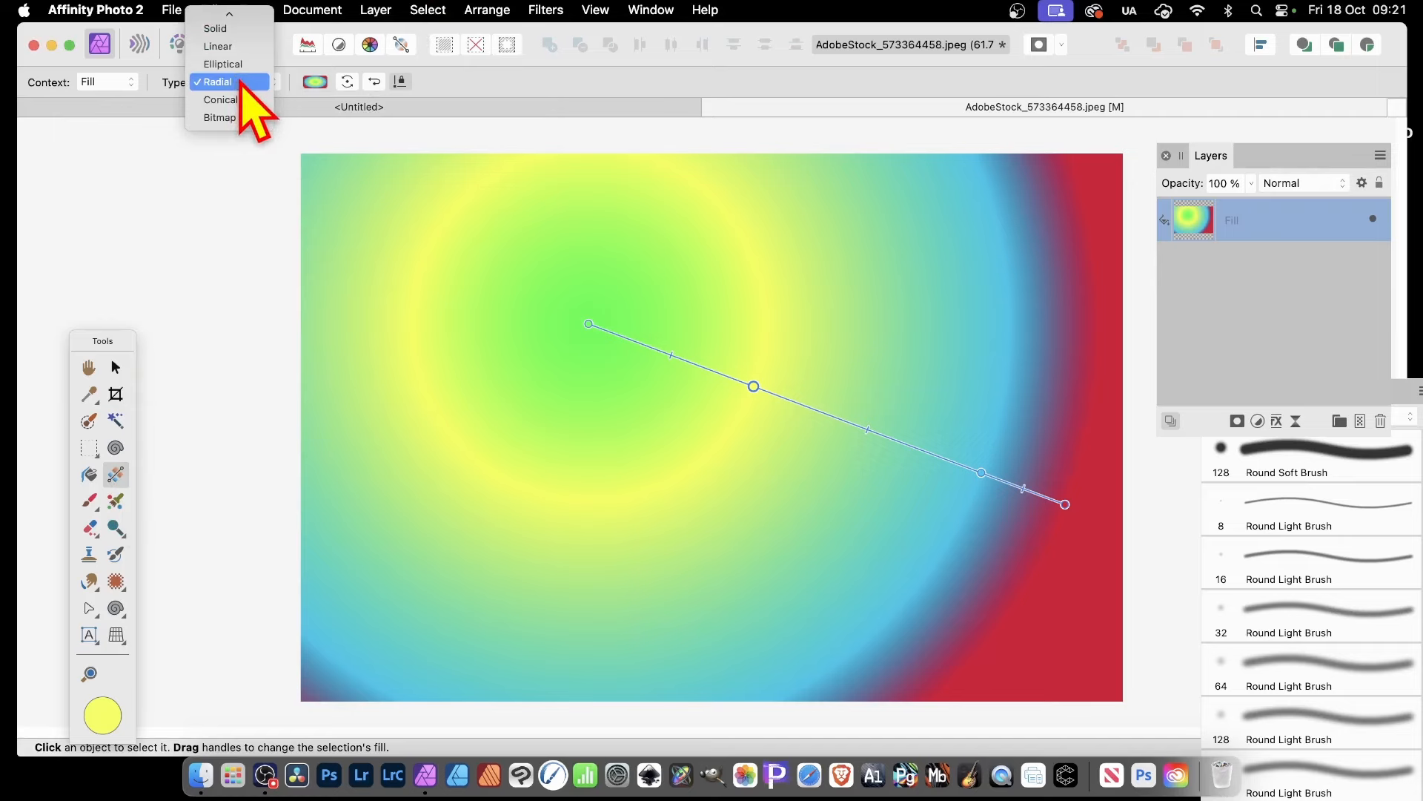
click(241, 82)
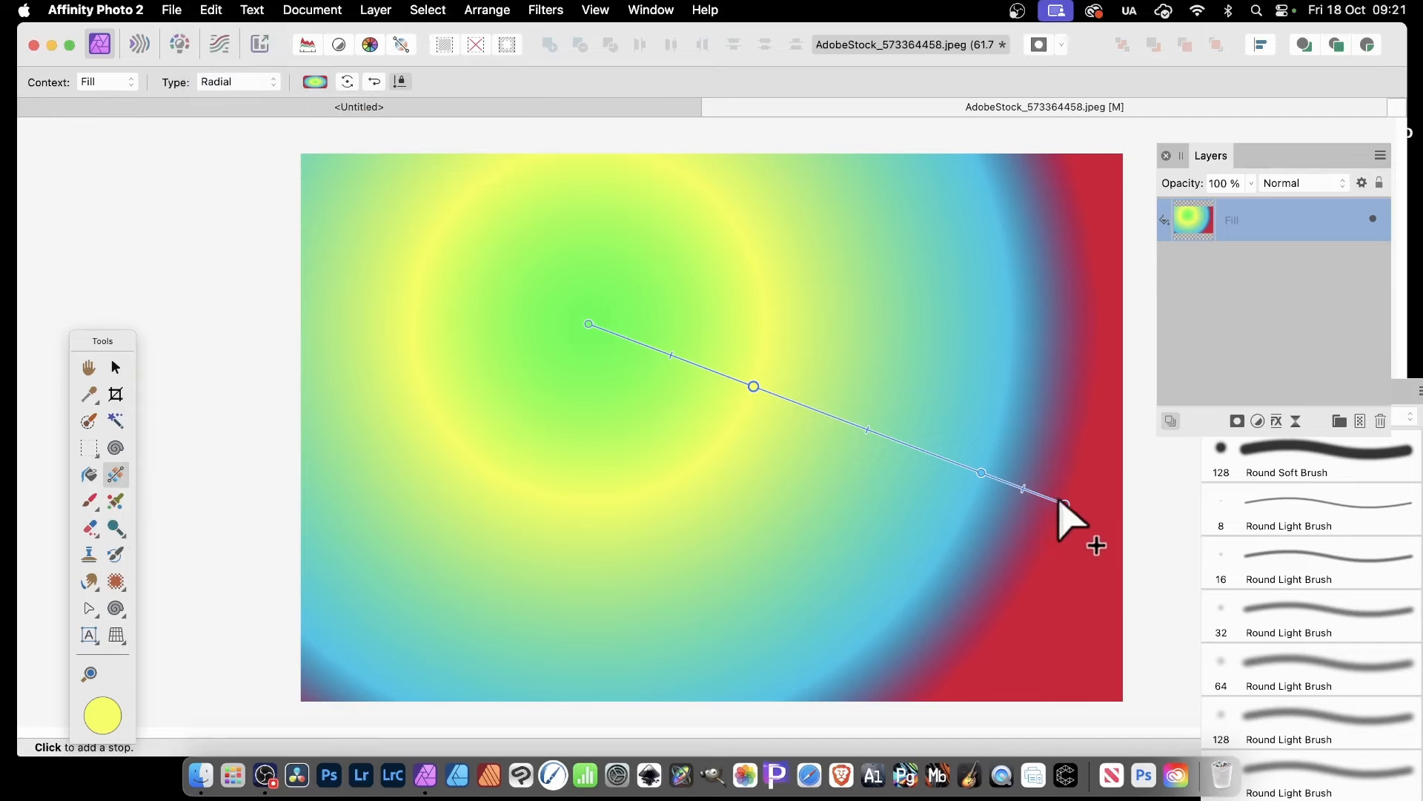
drag(1063, 501, 773, 385)
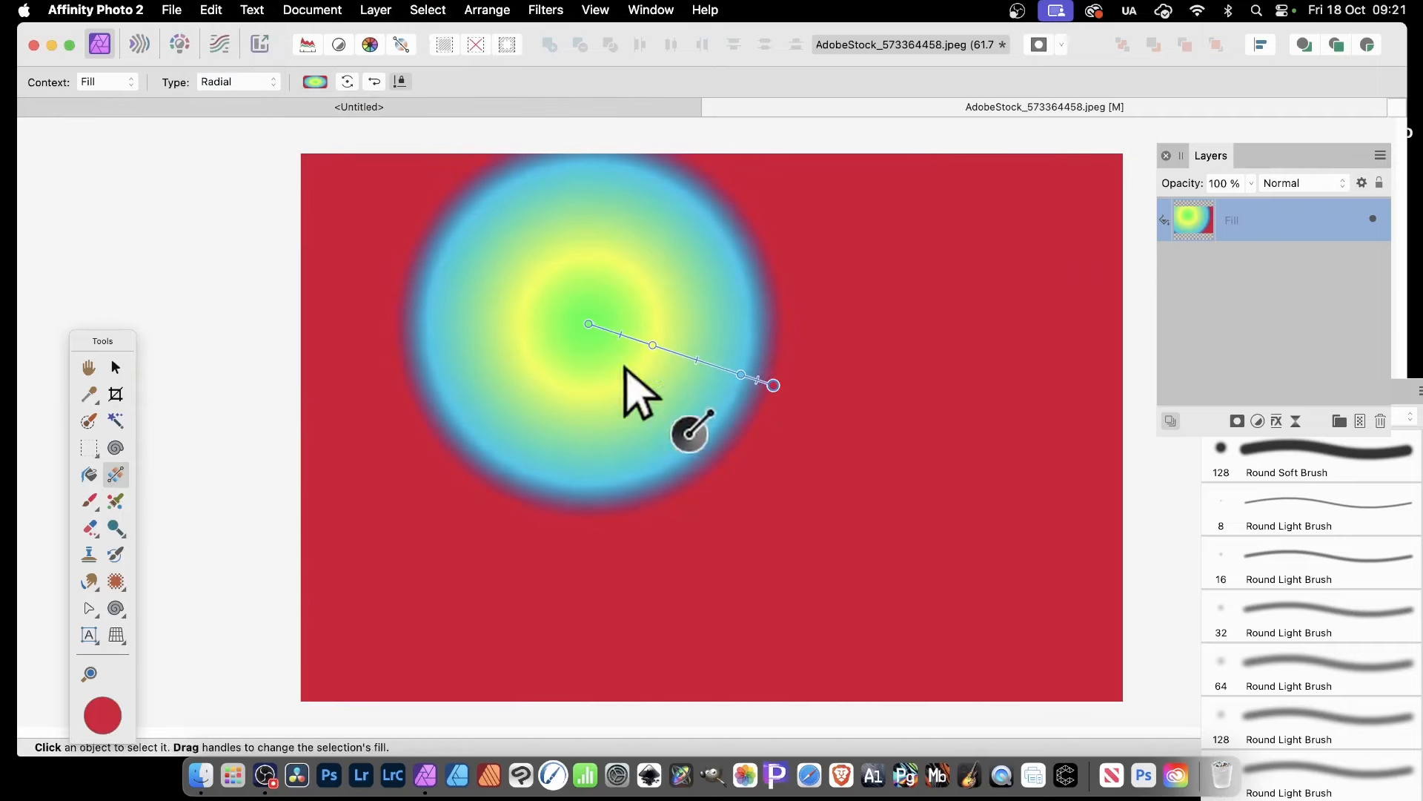
drag(589, 324, 689, 403)
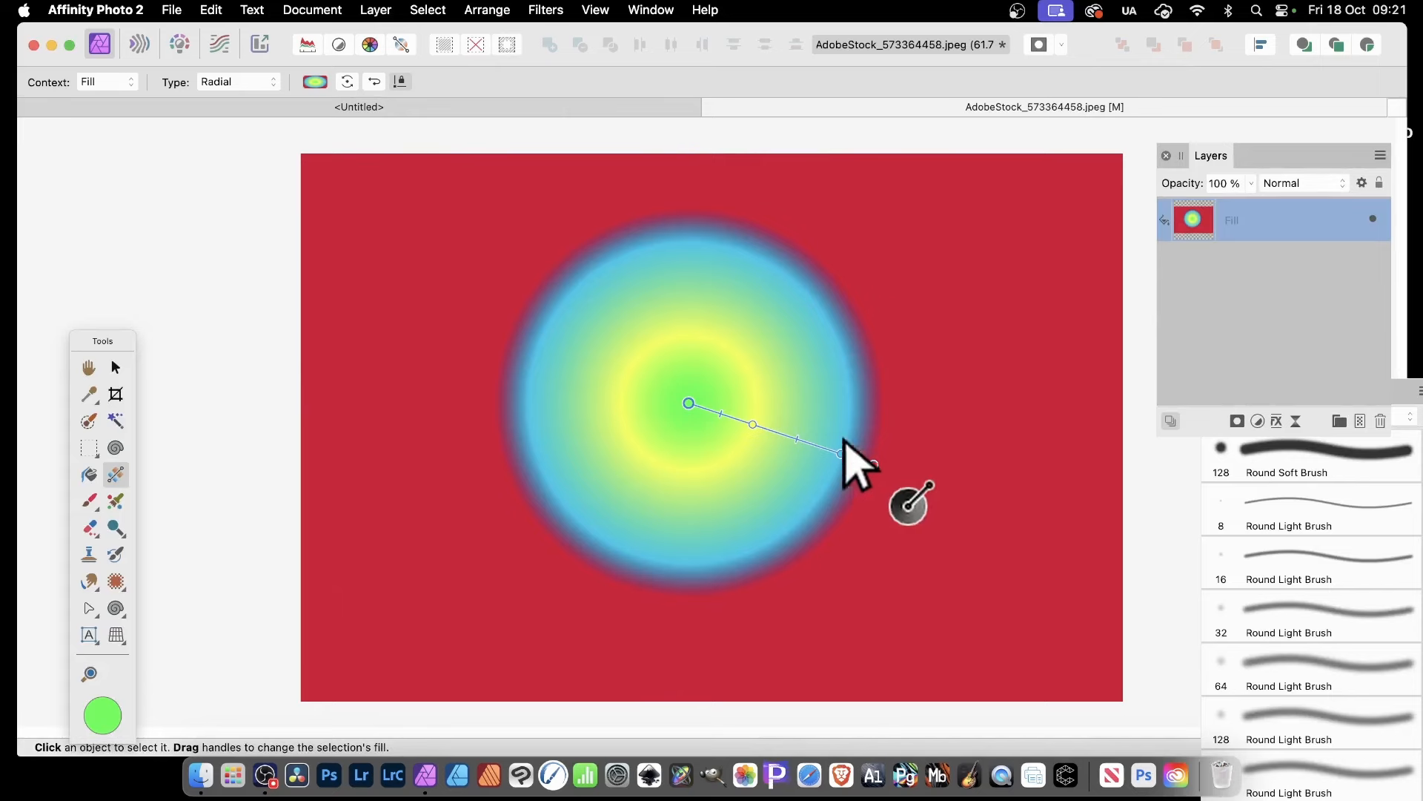
Step: Set the opacity of the gradient's outer red stop to 0% so the area around the circle becomes transparent
click(316, 83)
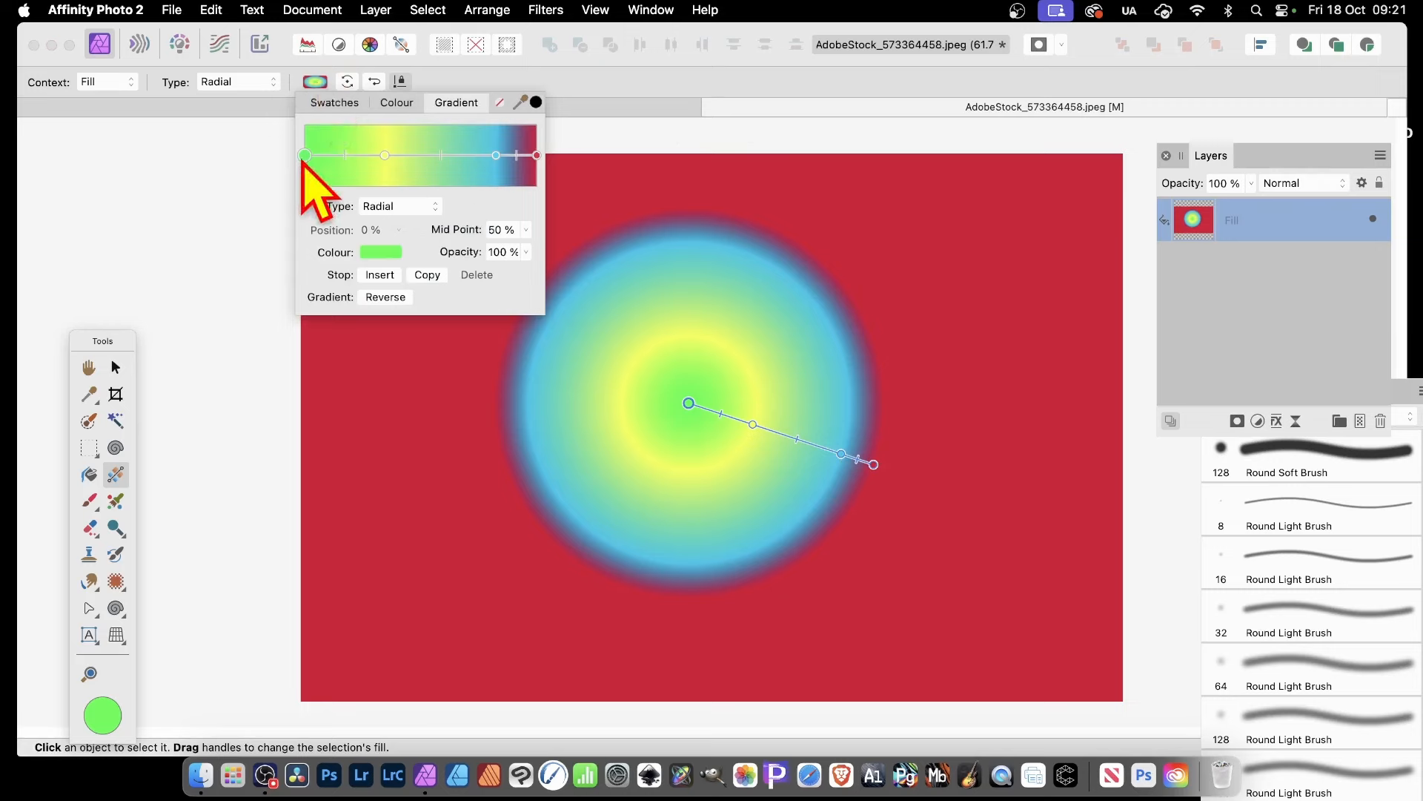
click(537, 156)
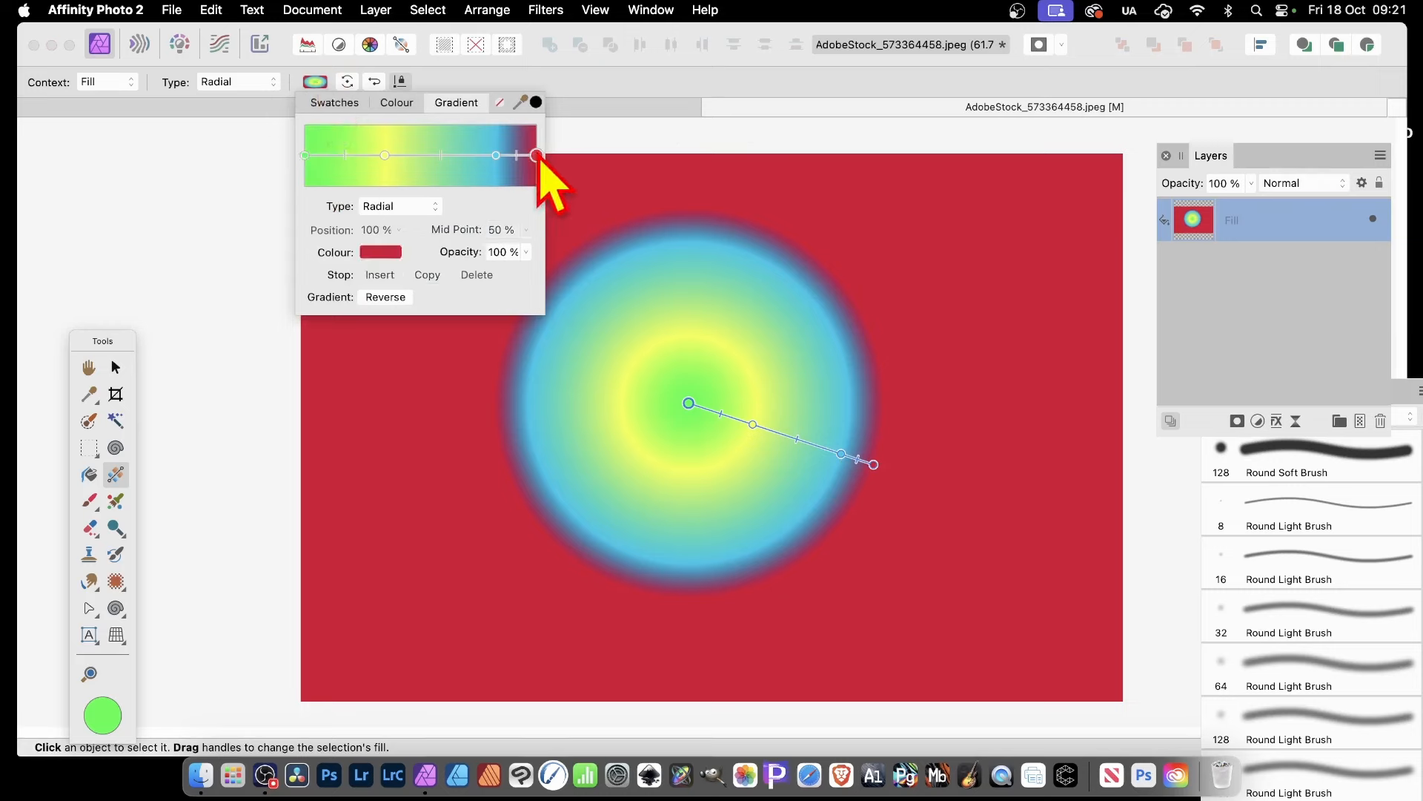
click(527, 252)
drag(479, 276, 289, 261)
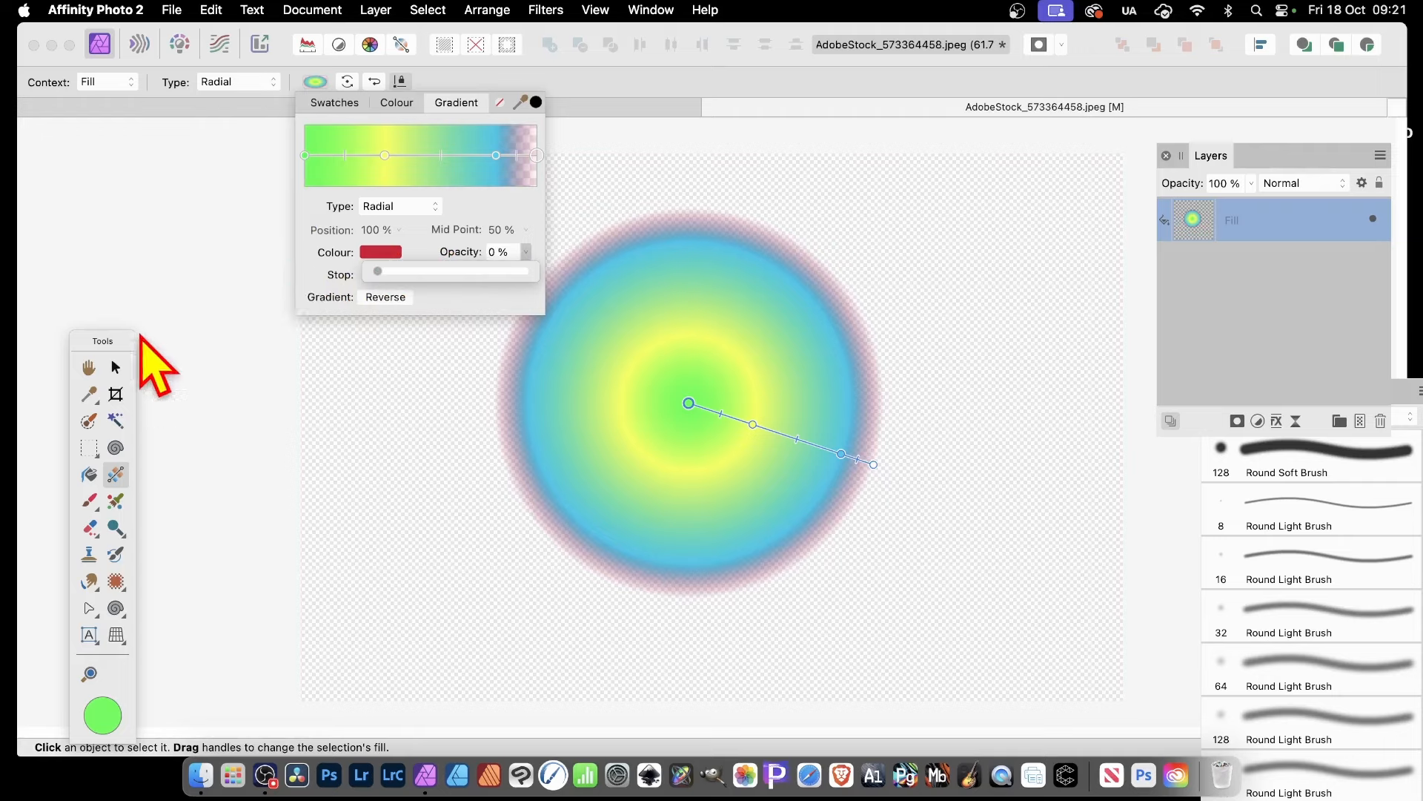
Step: Rasterise the radial gradient fill layer into a pixel layer
click(114, 367)
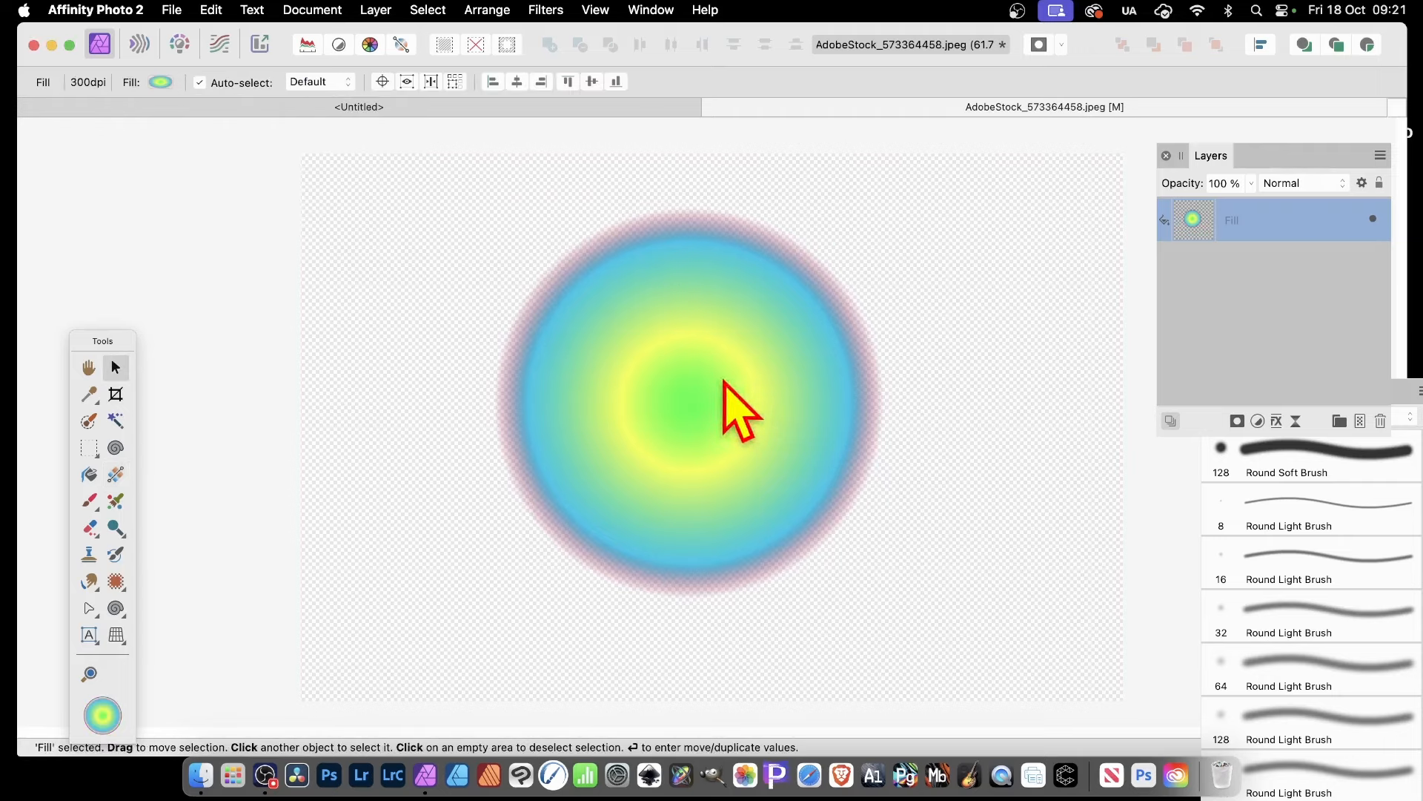
click(374, 10)
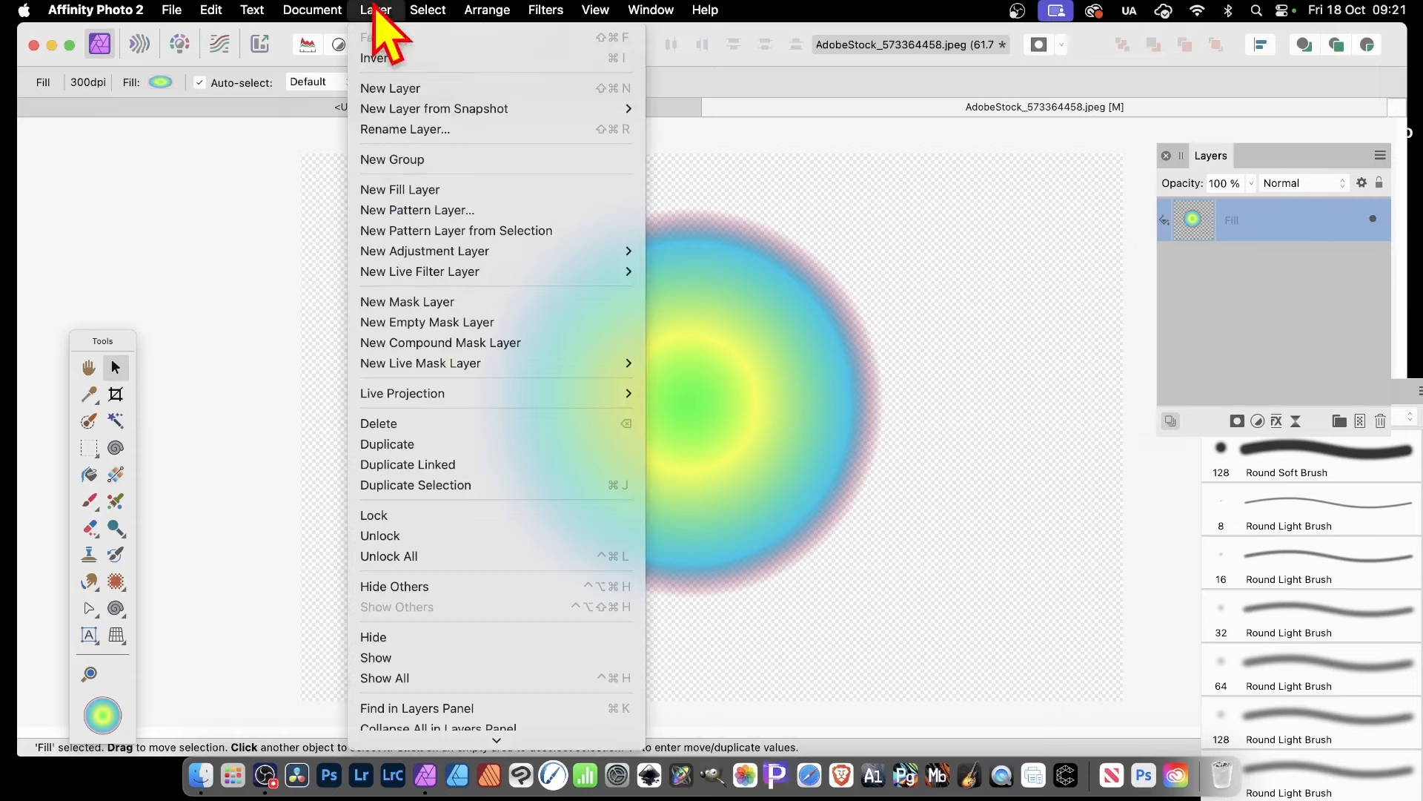
scroll(561, 597, down, 3)
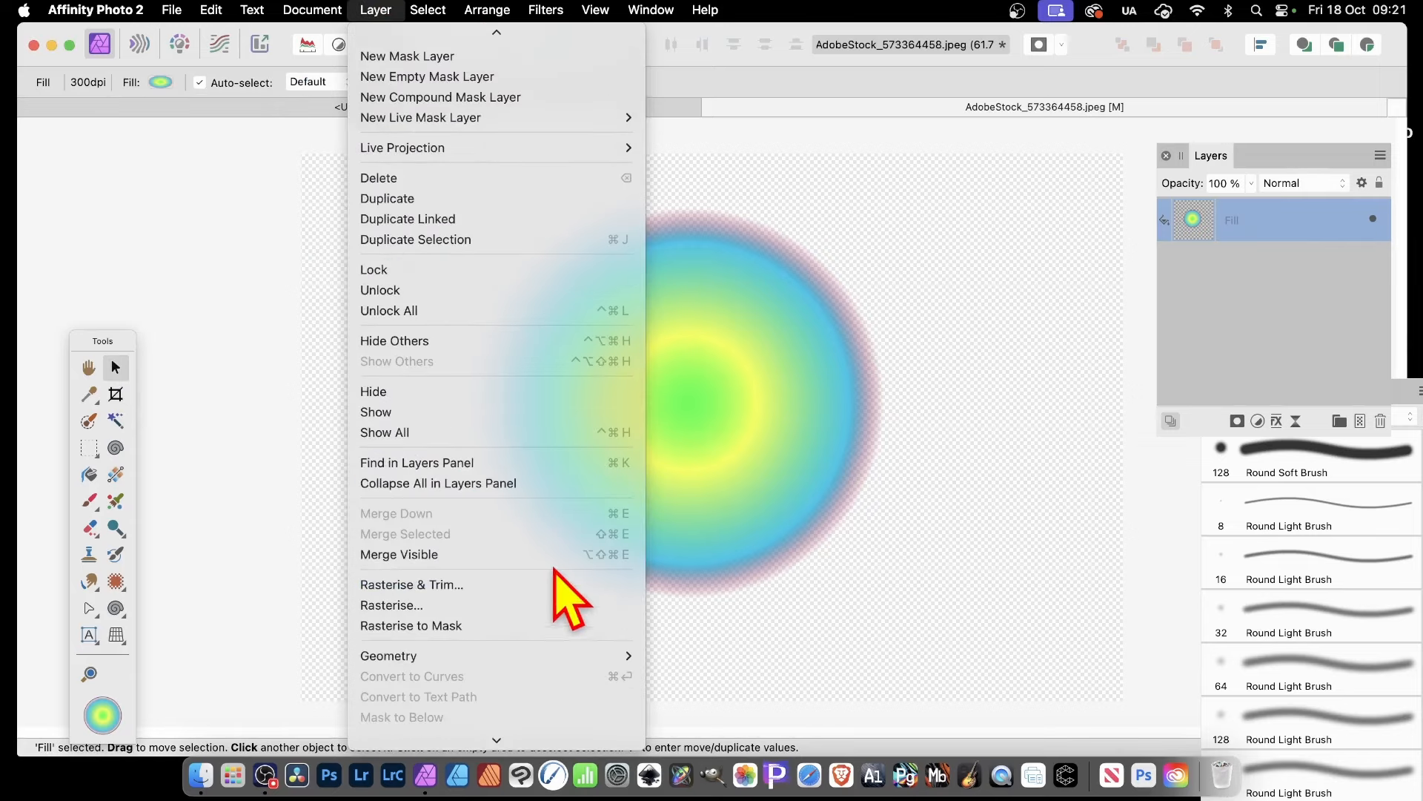
click(448, 605)
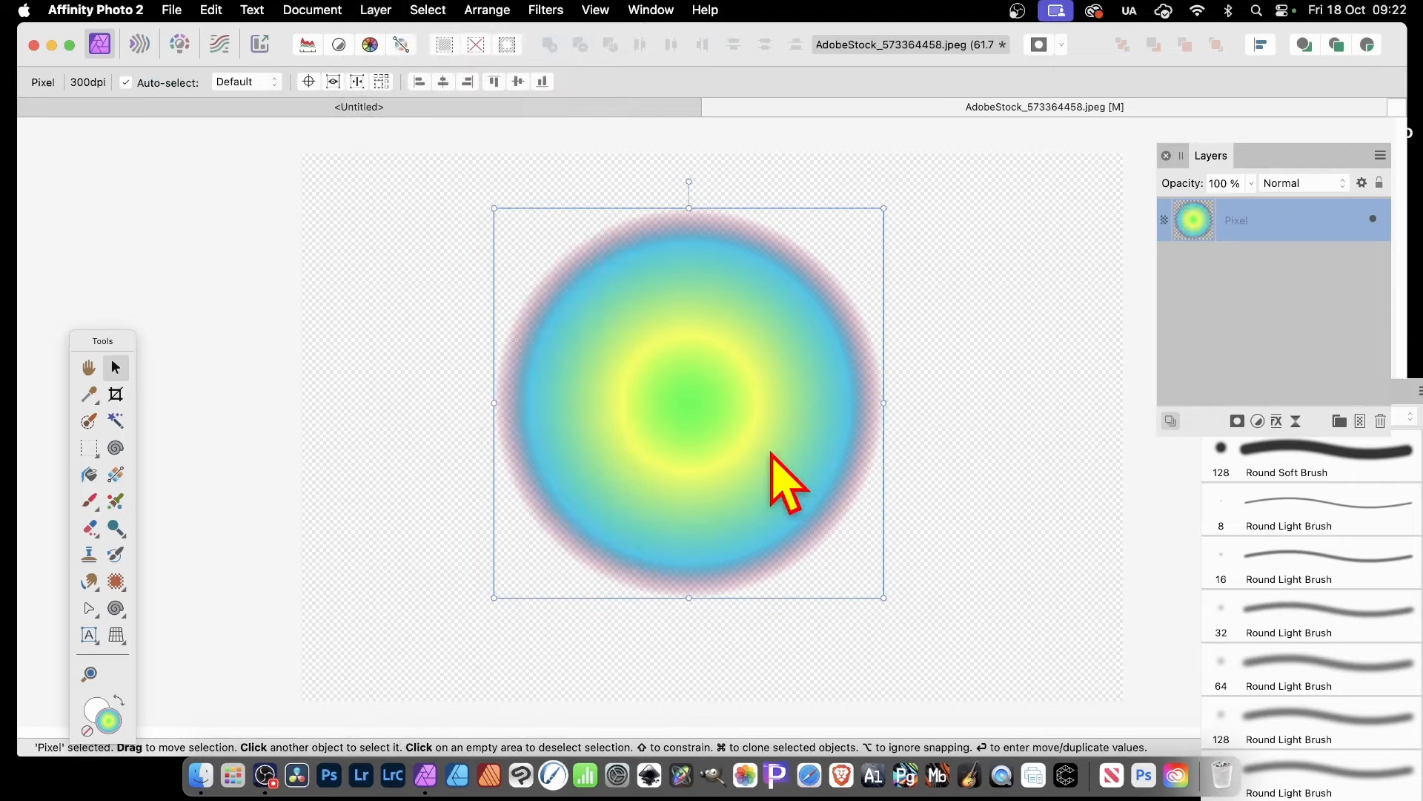
click(556, 8)
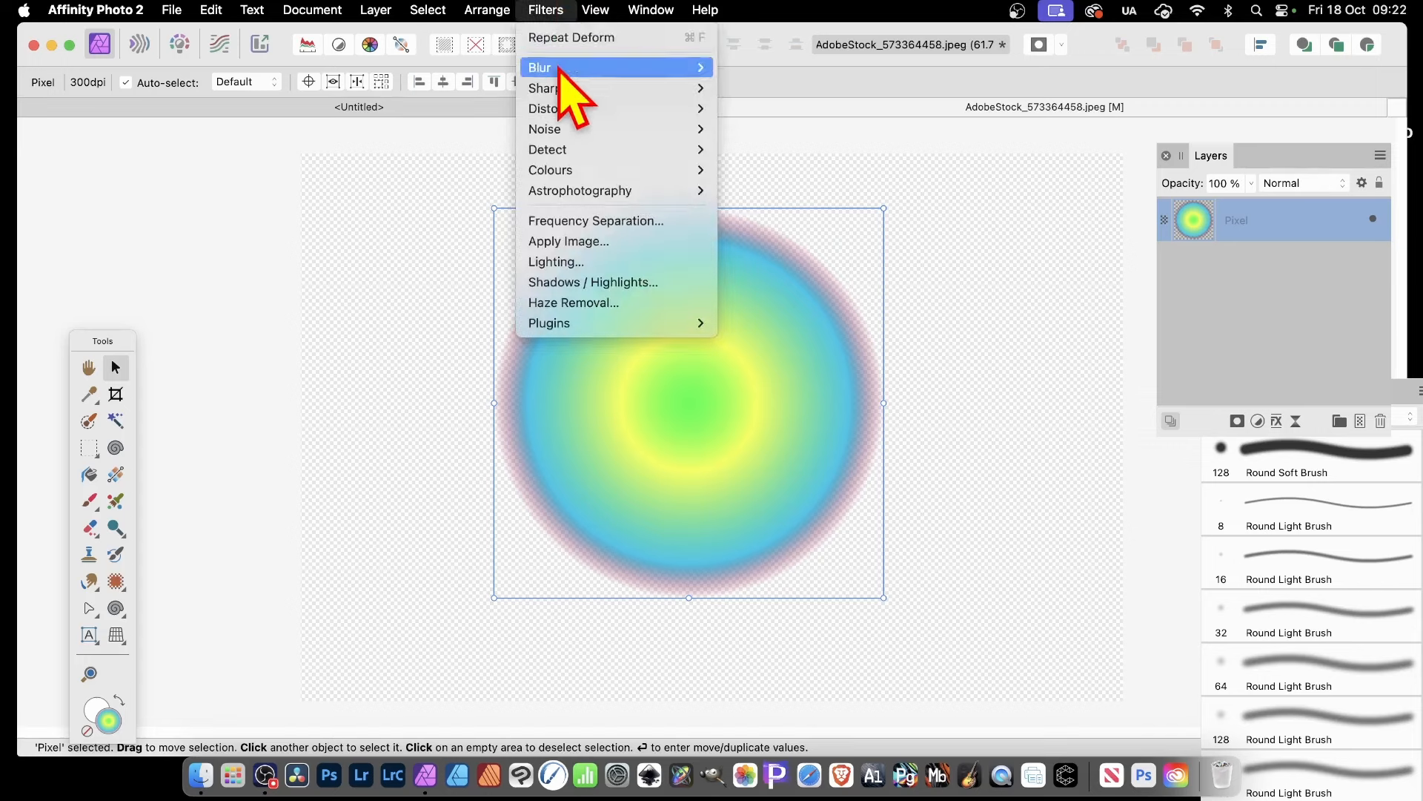
mouse_move(638, 110)
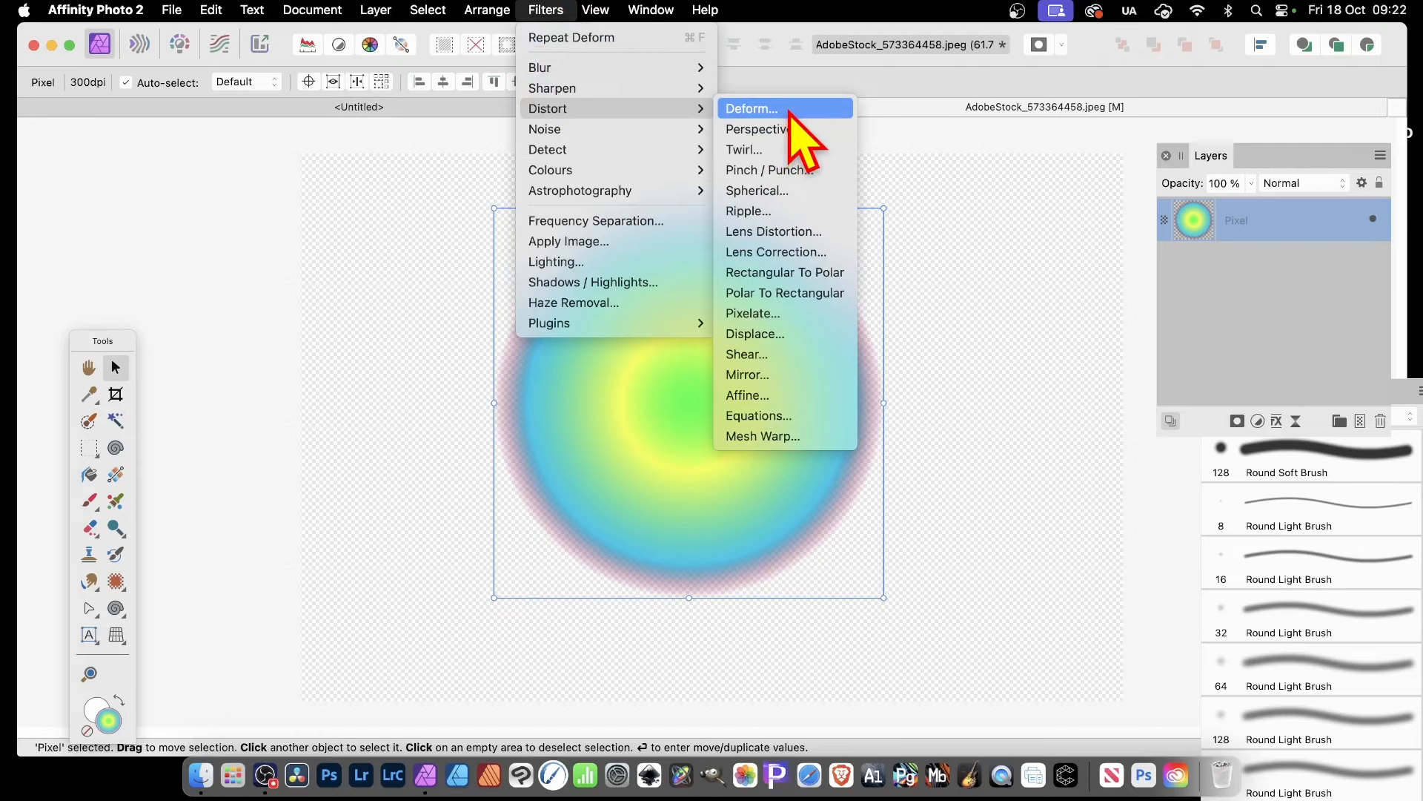
click(797, 134)
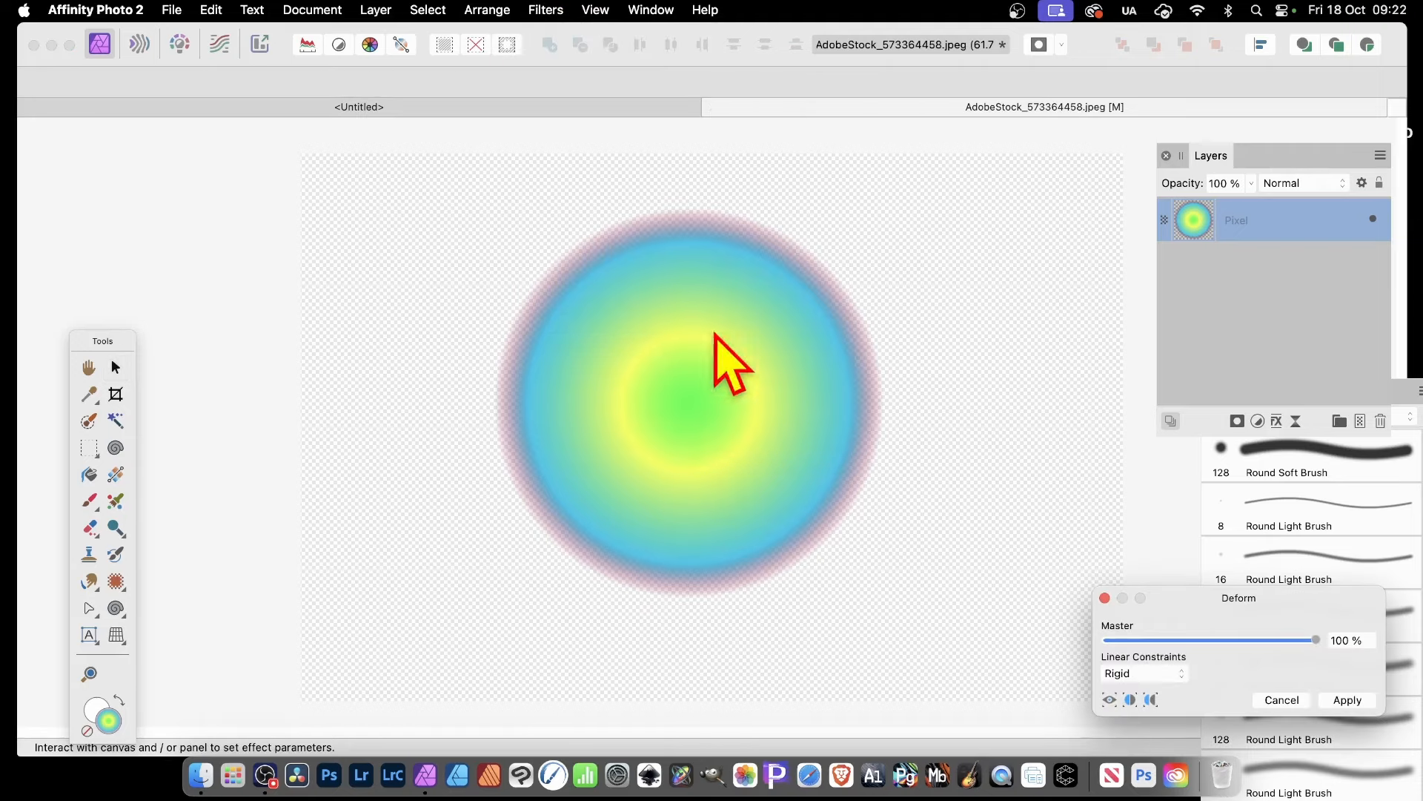
drag(1201, 601, 898, 386)
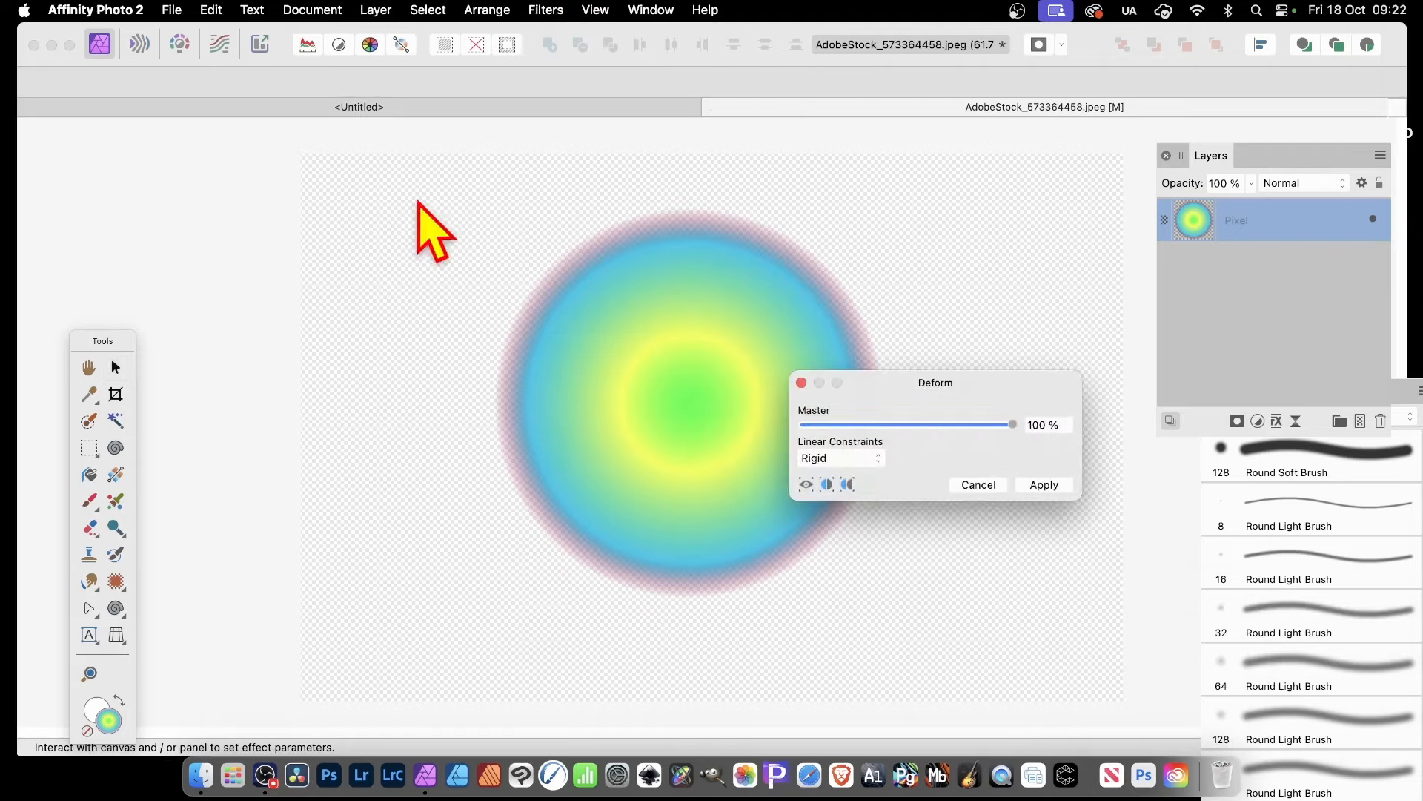
click(115, 366)
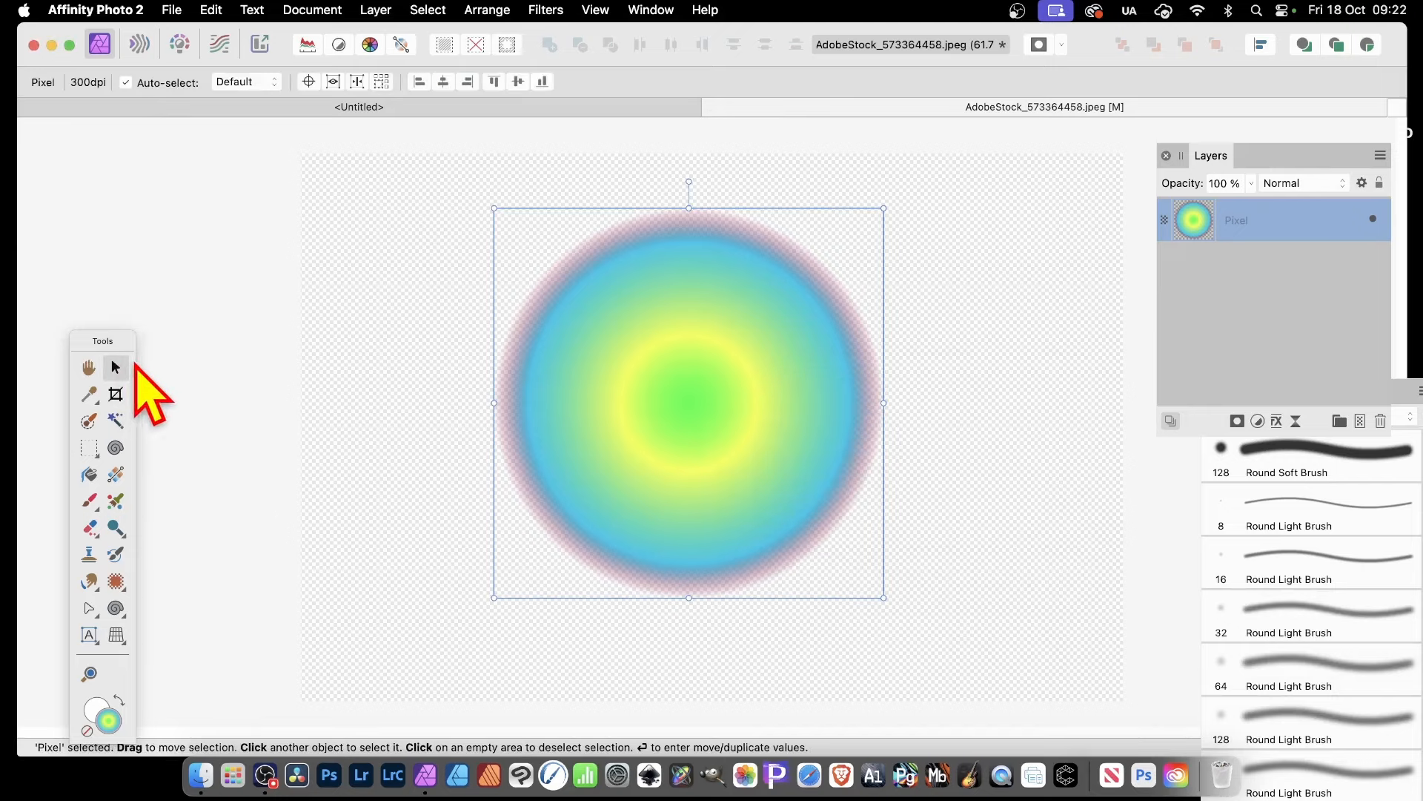
Step: Start the Deform distortion filter on the pixel layer and place control points around the circle's outer ring
click(552, 10)
mouse_move(556, 112)
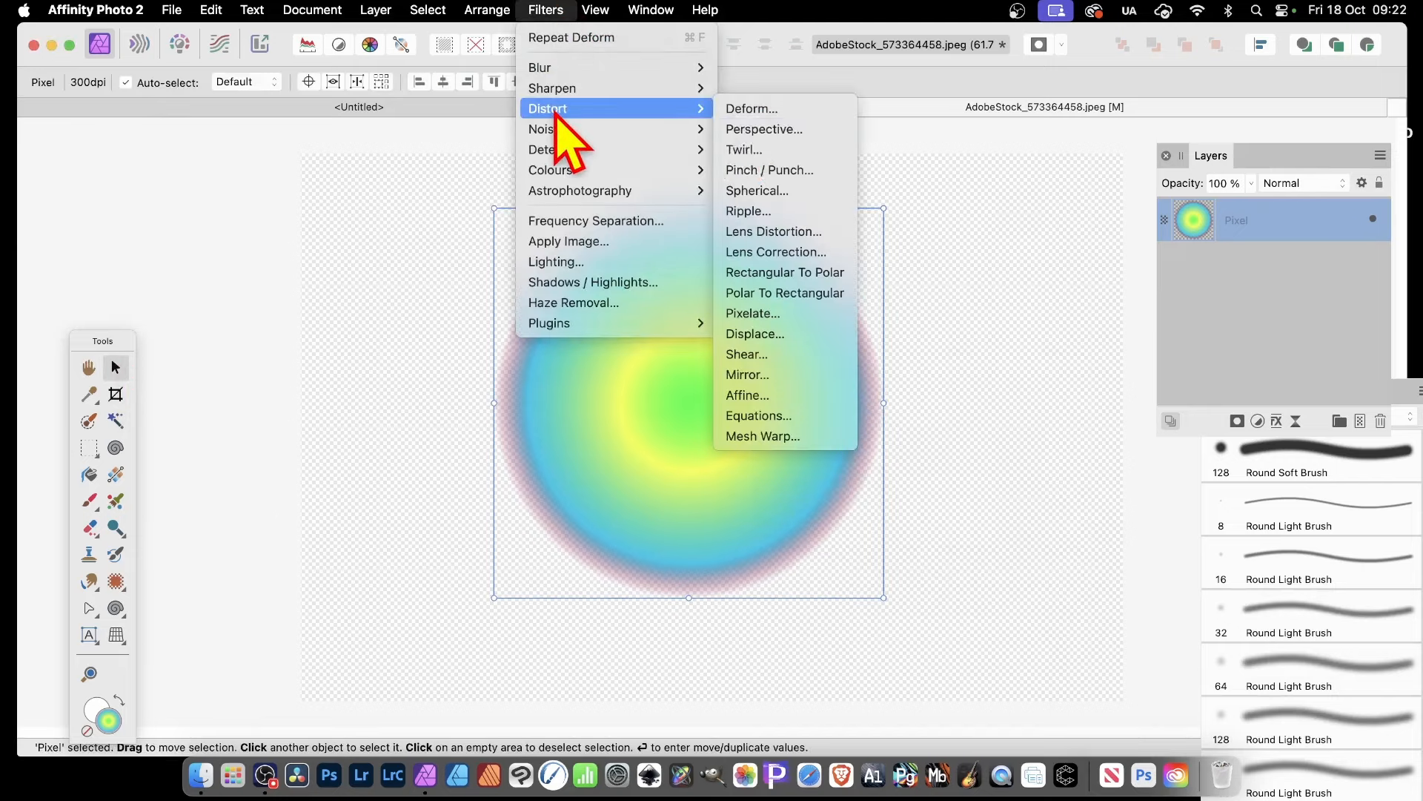
click(750, 109)
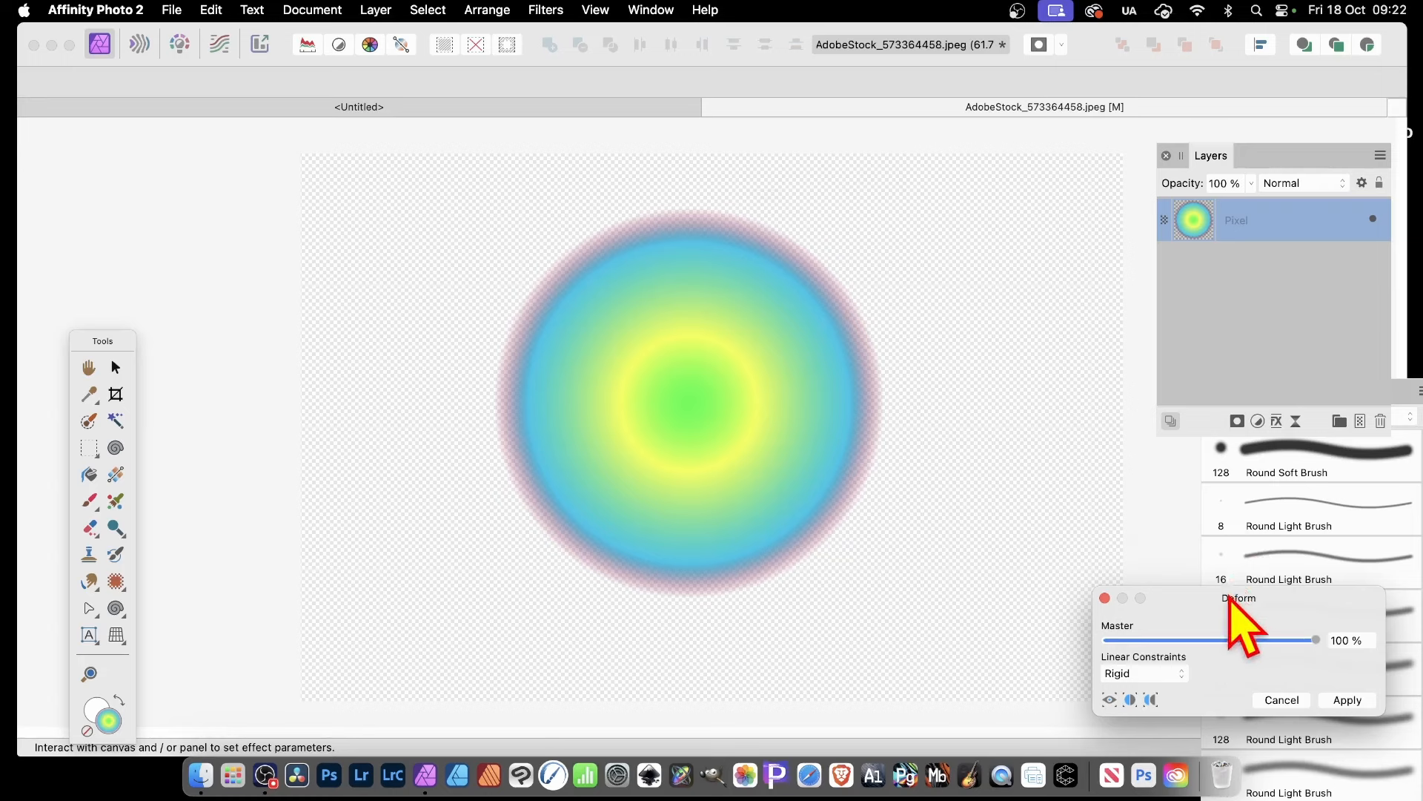
drag(1228, 597, 975, 354)
click(597, 298)
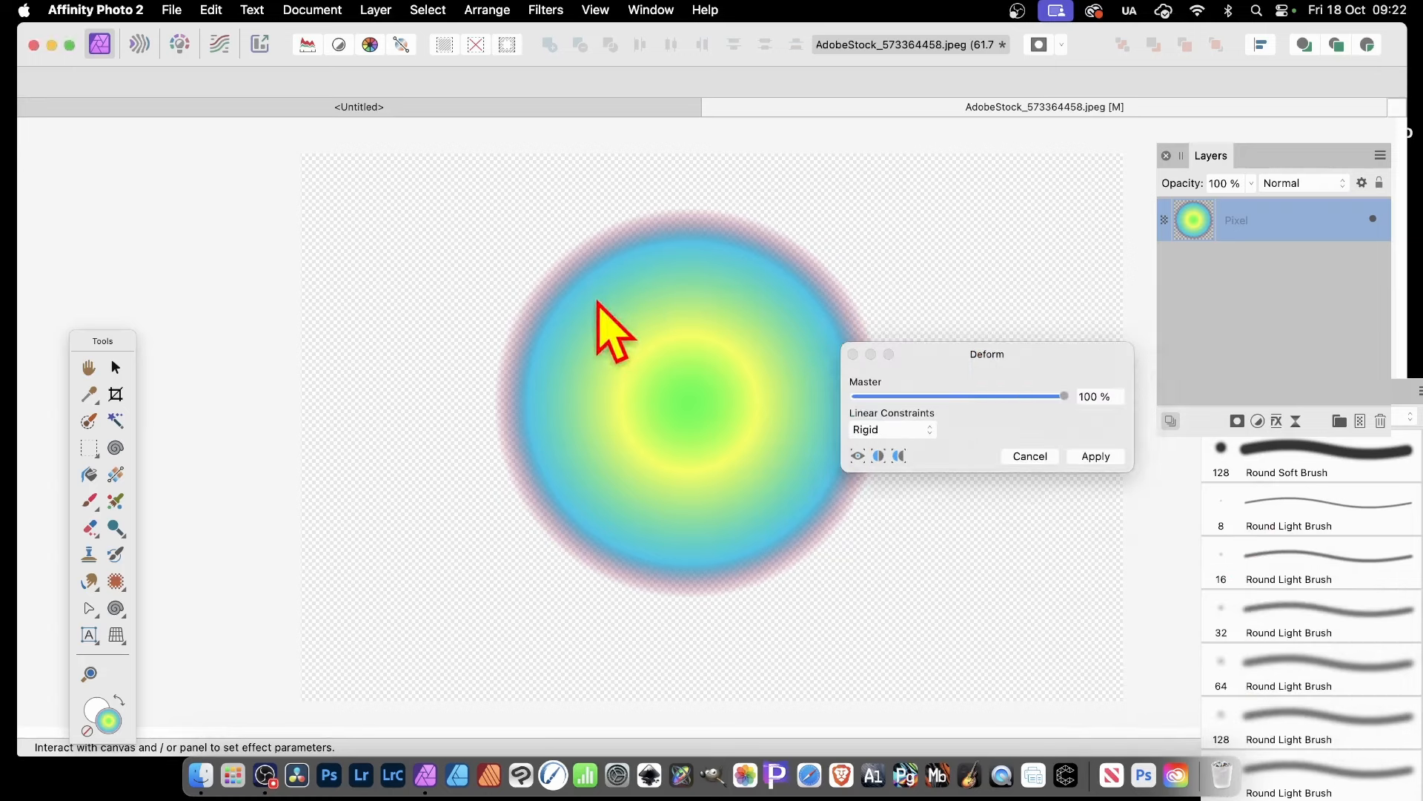
click(561, 378)
click(577, 453)
click(656, 506)
click(780, 523)
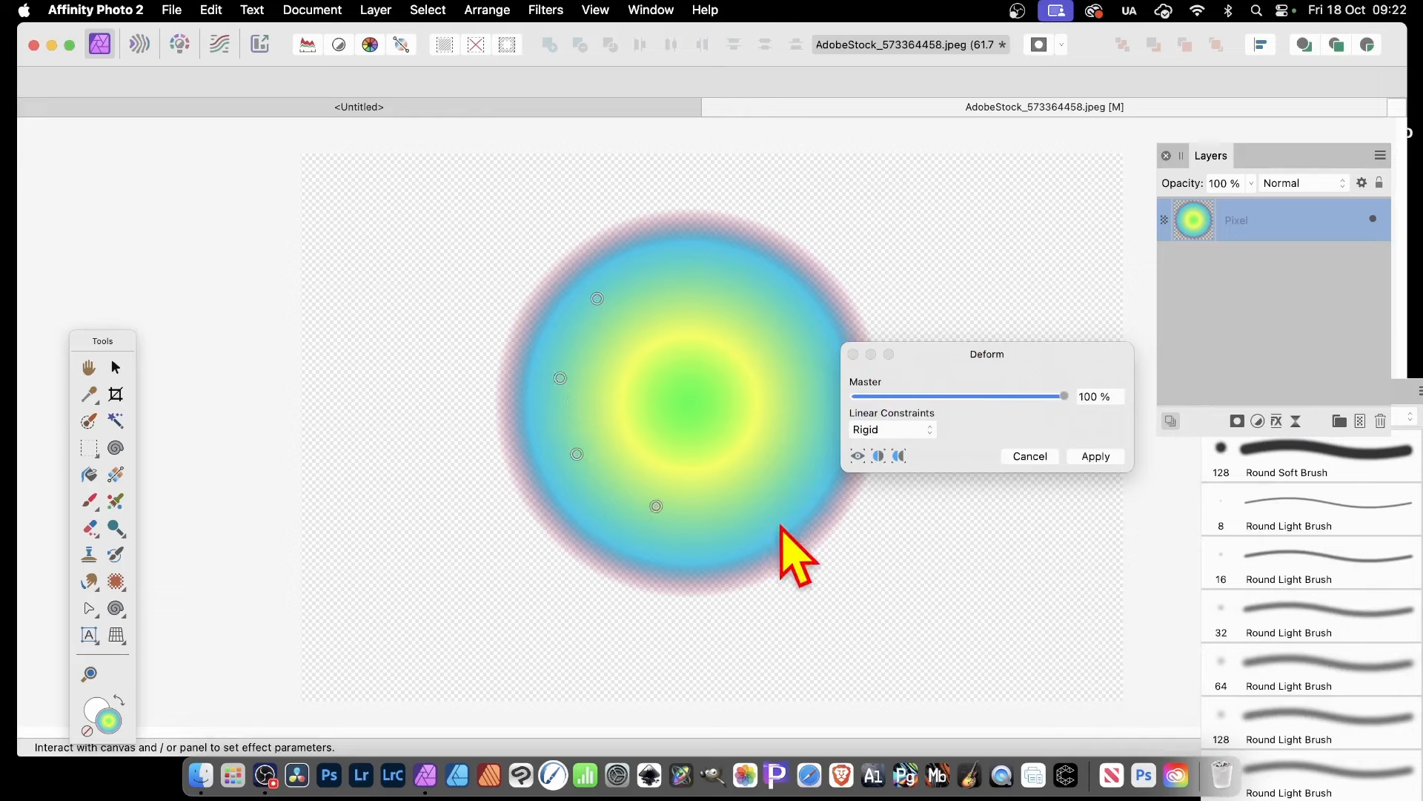
click(815, 436)
click(824, 315)
click(762, 256)
click(687, 250)
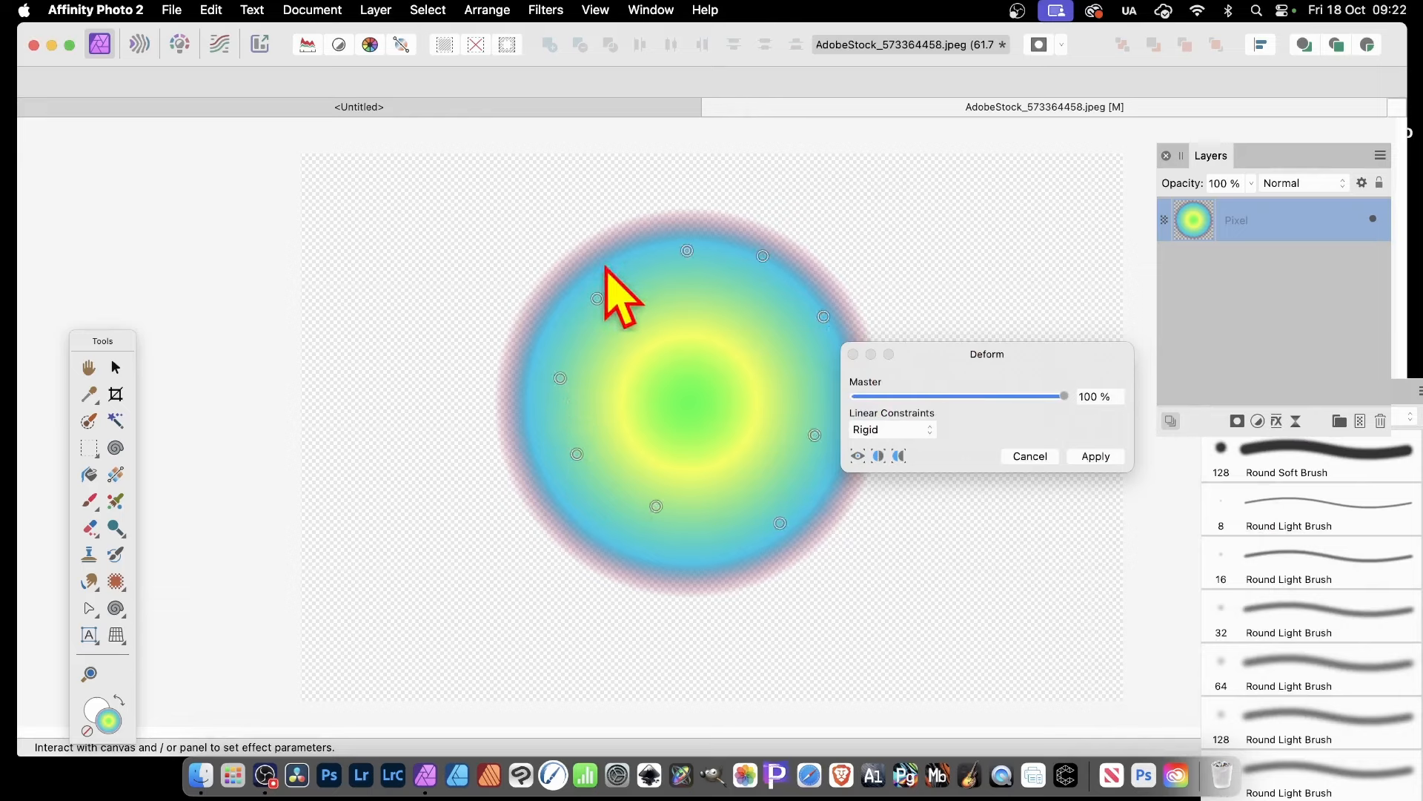
click(642, 263)
Step: Add control points around and inside the yellow ring in the middle of the circle
click(646, 337)
click(706, 404)
click(634, 432)
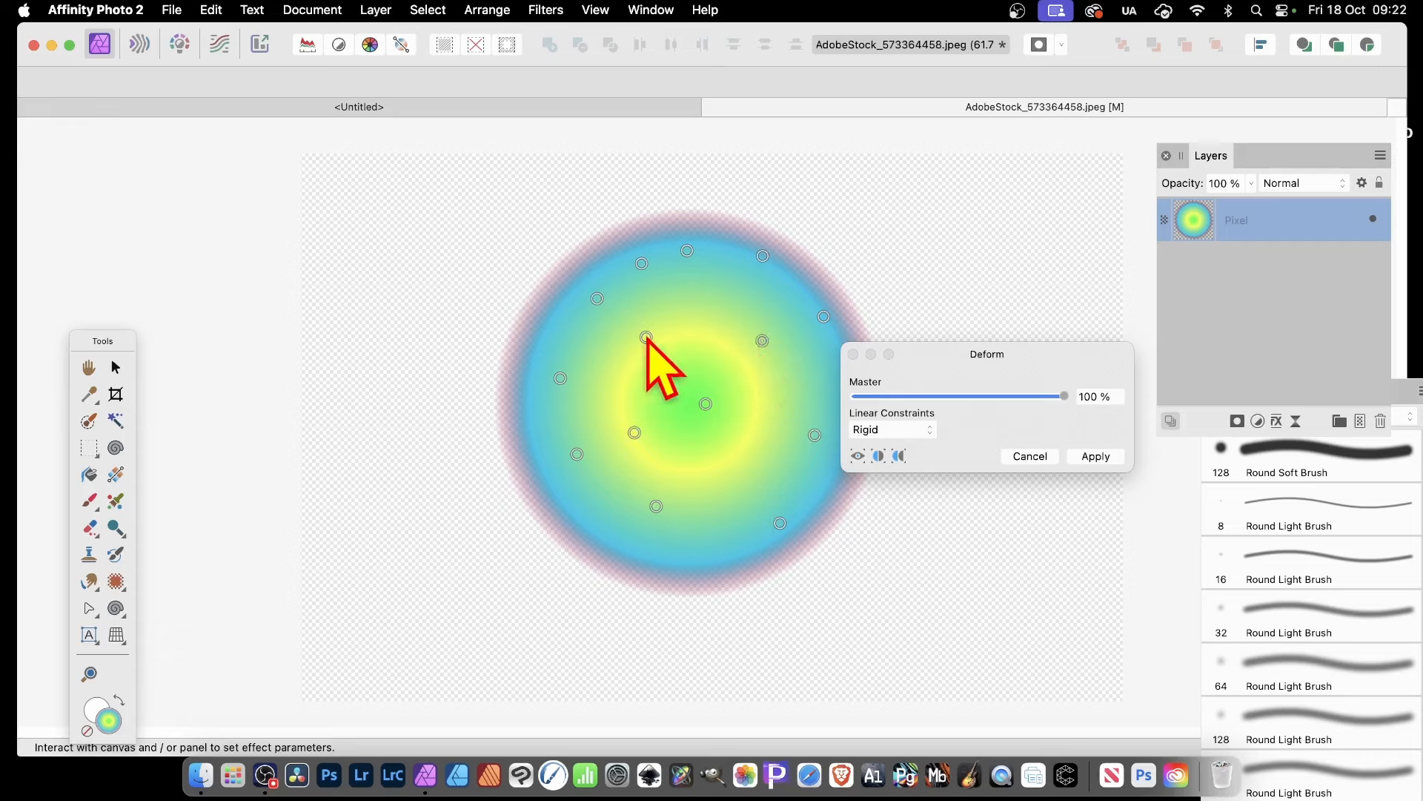
Step: Pull three inner control points and the lower ring point outward to stretch the circle into four rounded lobes
drag(646, 338, 453, 260)
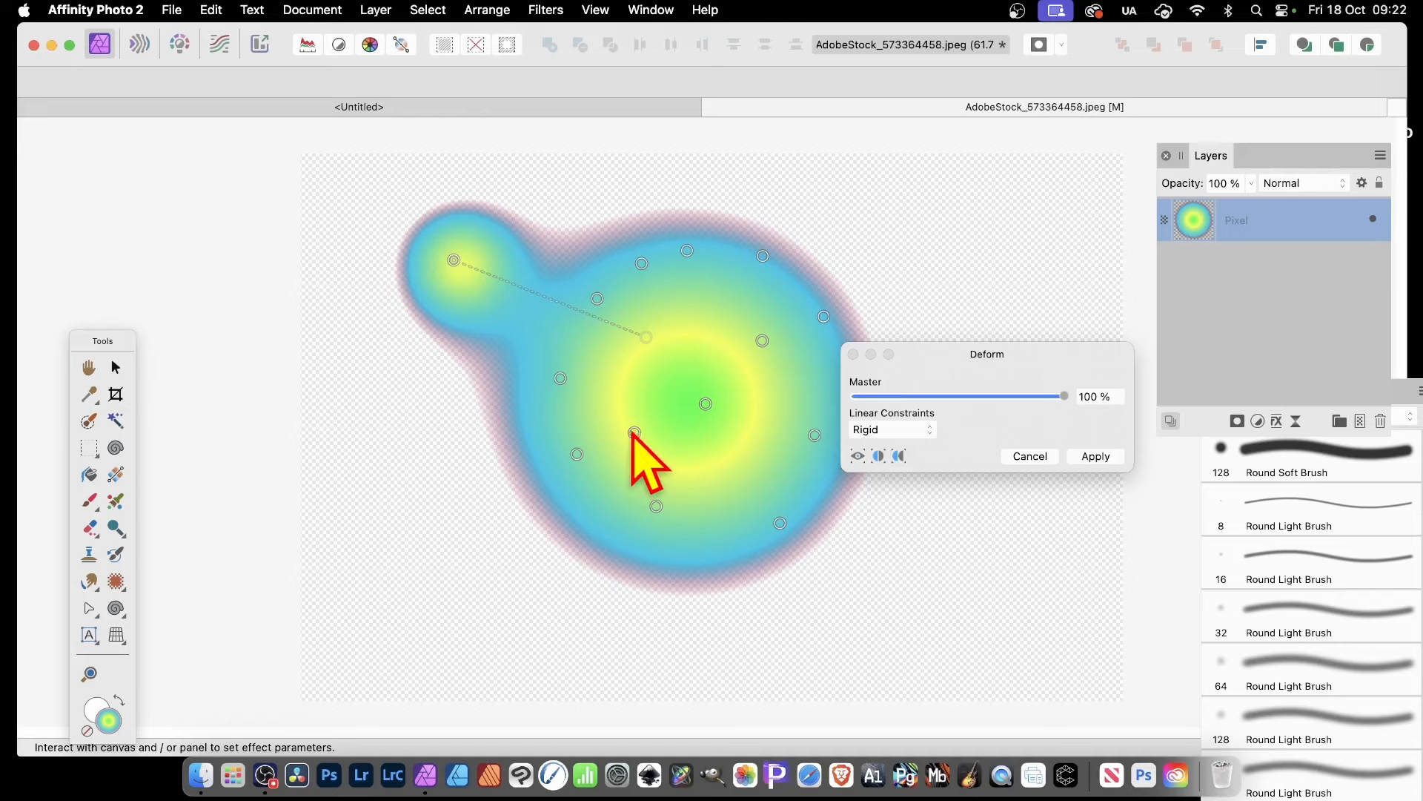
drag(635, 432, 446, 520)
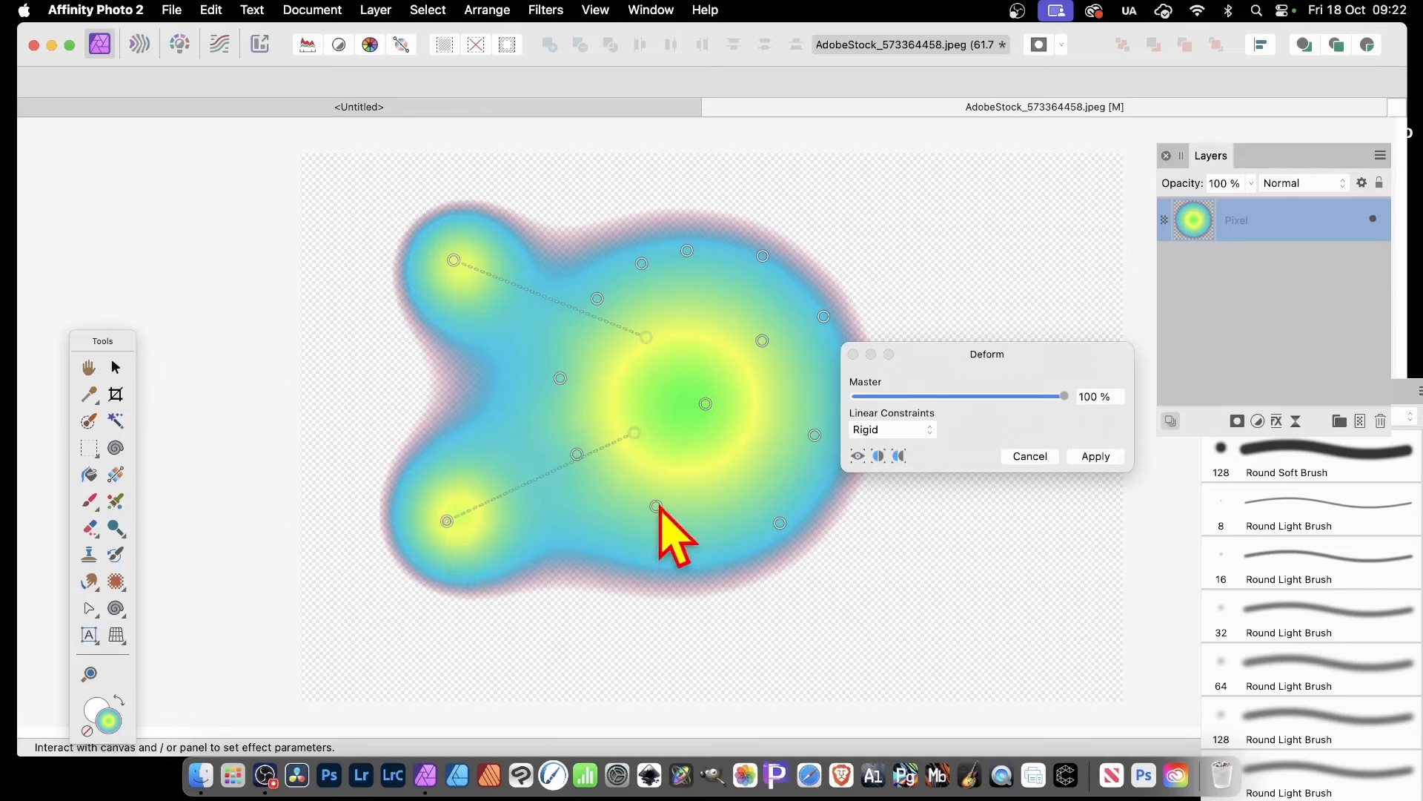
drag(656, 506, 733, 609)
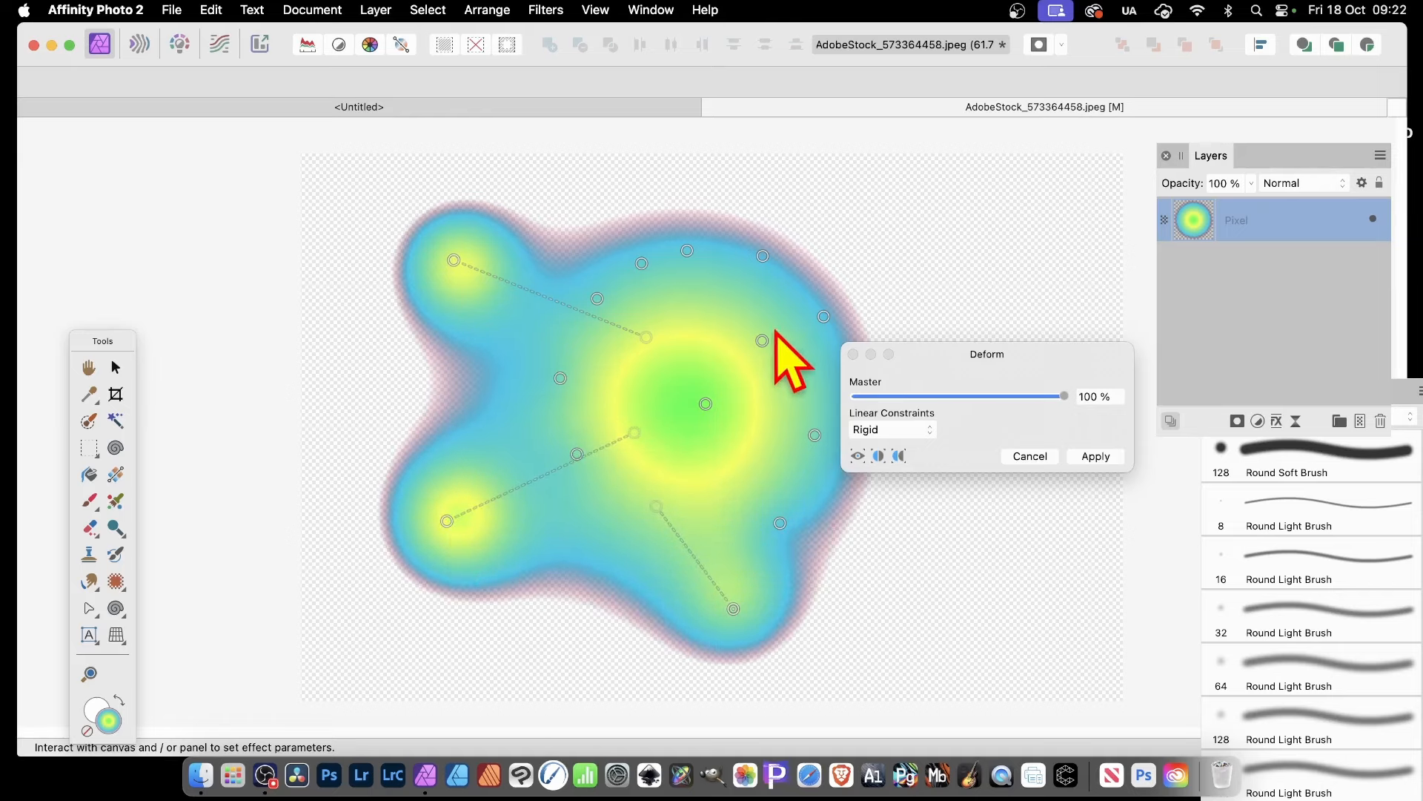
drag(705, 404, 949, 293)
Step: Pull an upper ring point and two new outside points inward to dent the shape's upper and left edges, and apply the deformation
drag(641, 263, 696, 347)
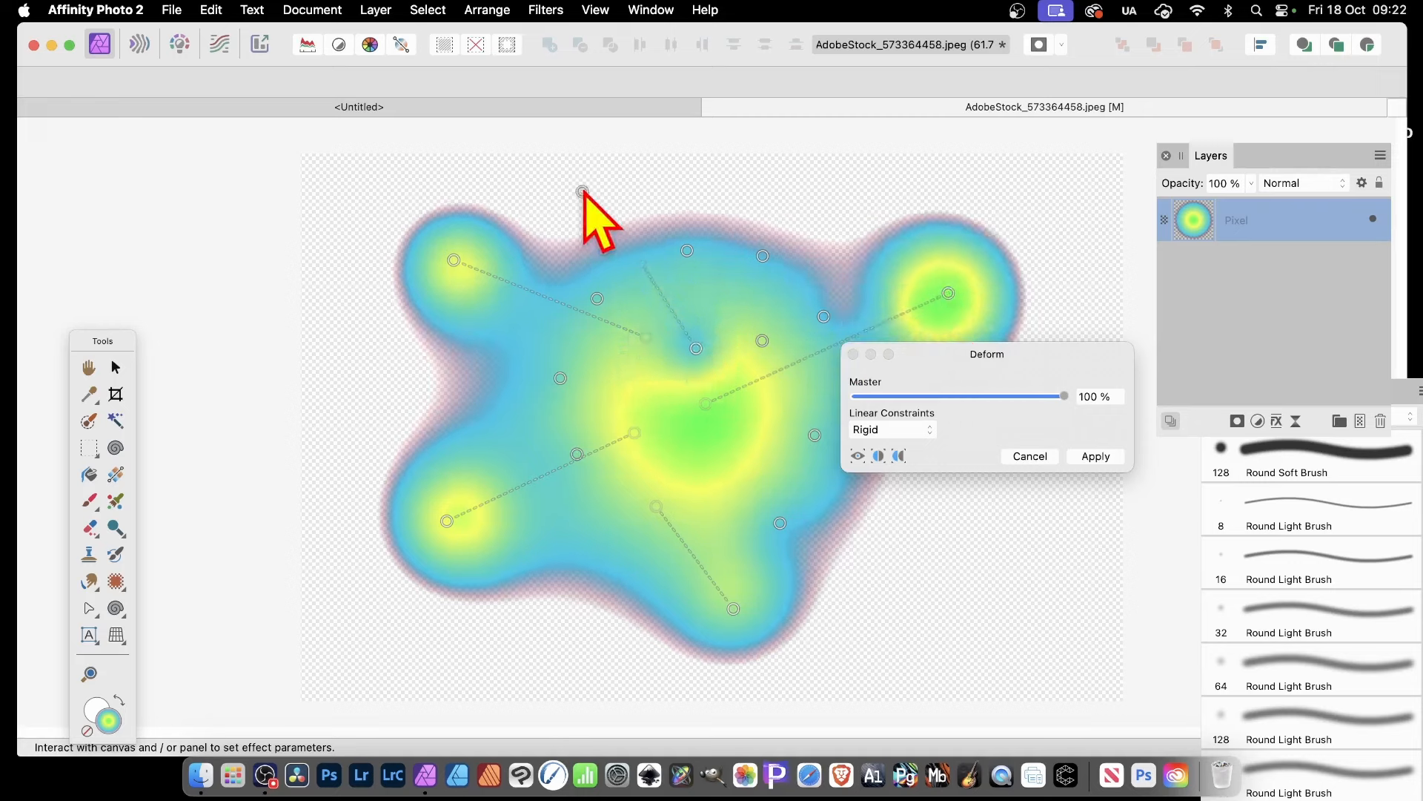
drag(584, 191, 642, 294)
click(374, 384)
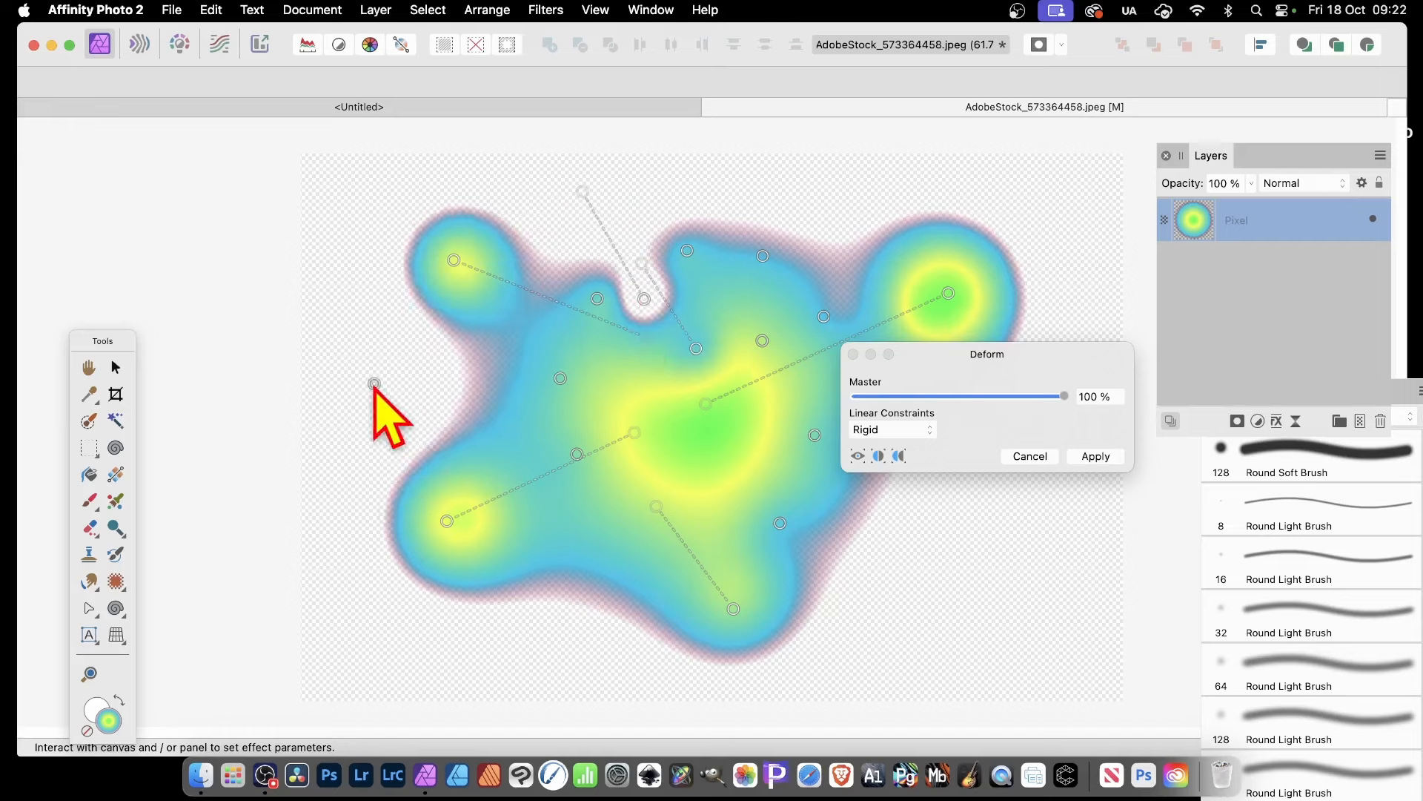
drag(374, 384, 569, 416)
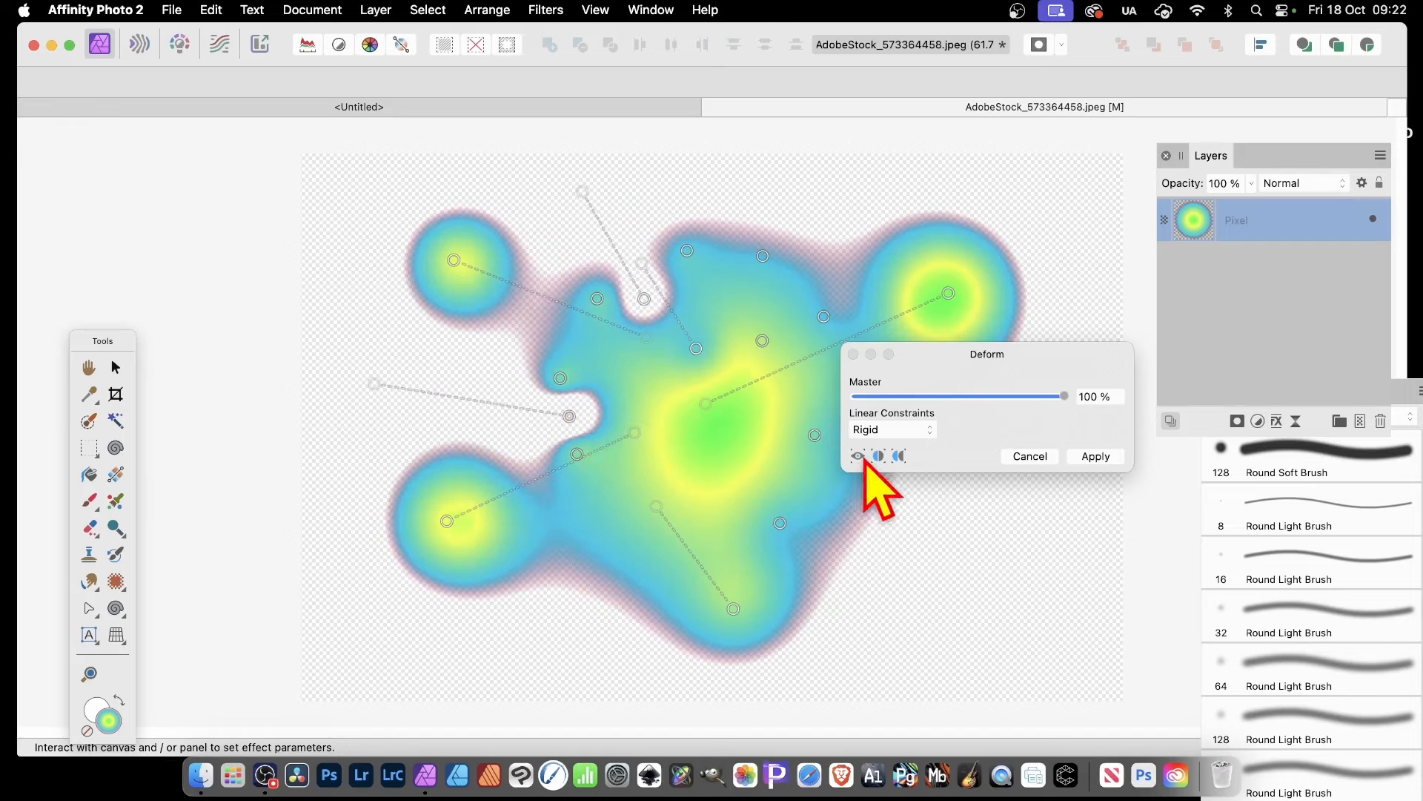
click(1082, 456)
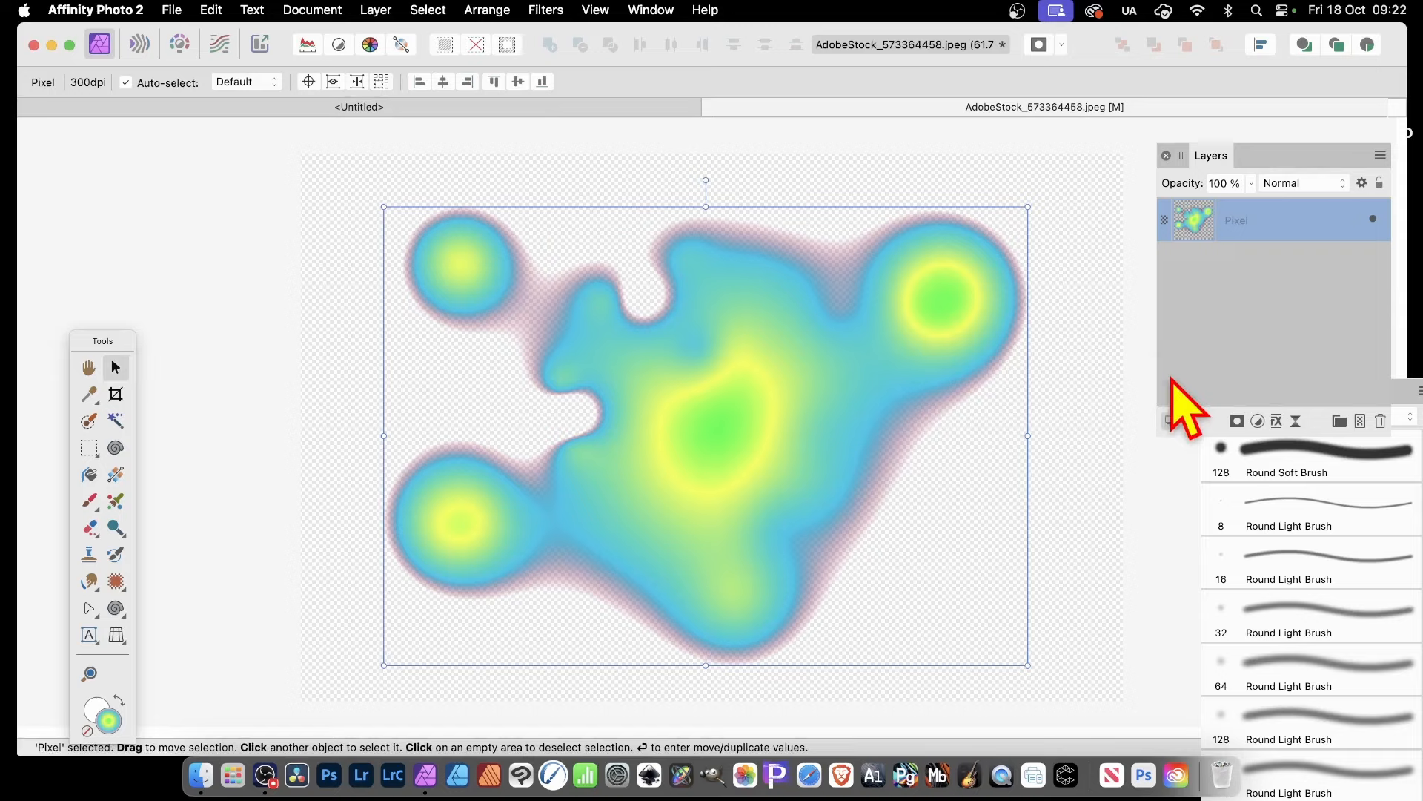
Step: Scale the deformed shape down and shift it lower on the canvas, and bring the Layers panel over the canvas
drag(1029, 663, 905, 547)
drag(693, 398, 692, 438)
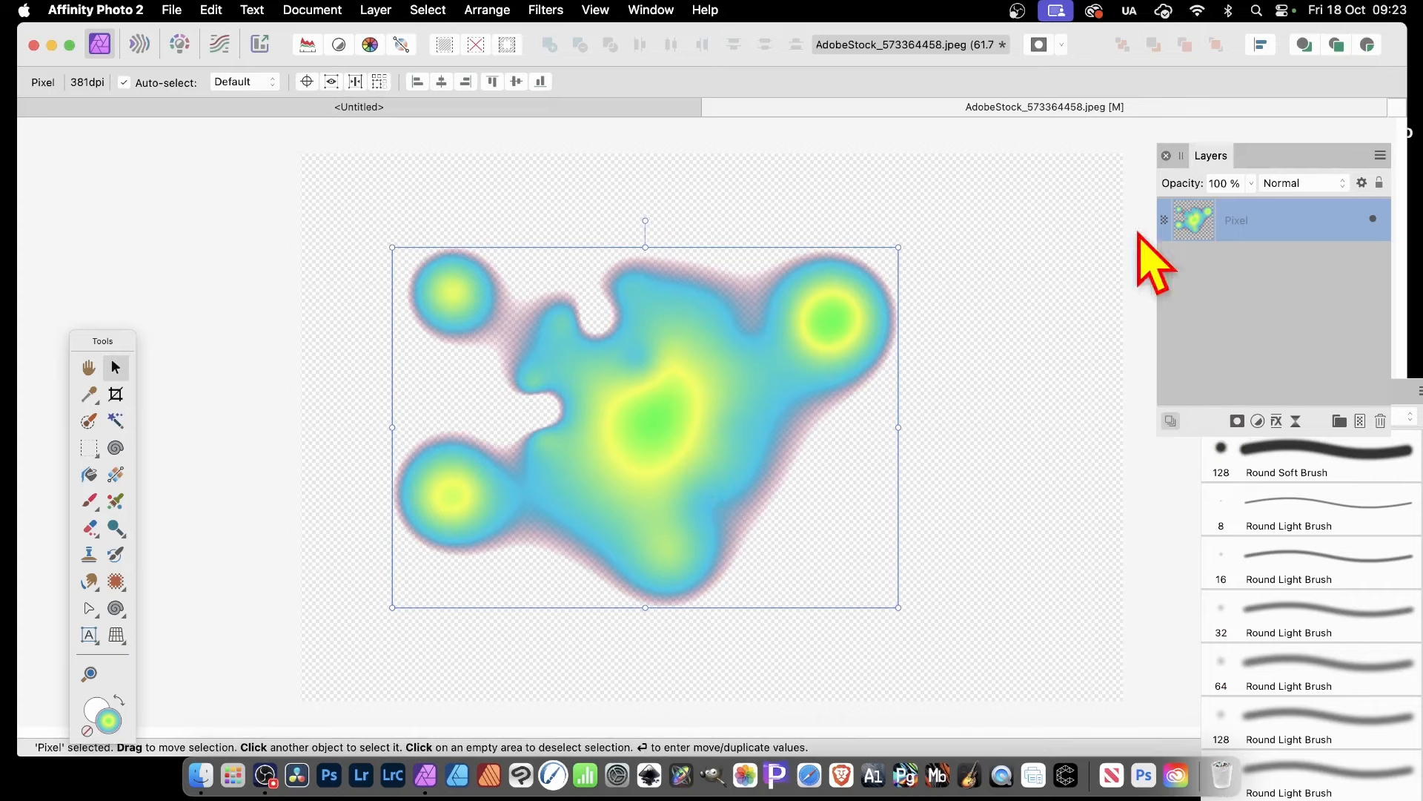
mouse_move(1233, 159)
mouse_down()
mouse_move(952, 165)
mouse_move(934, 180)
mouse_up()
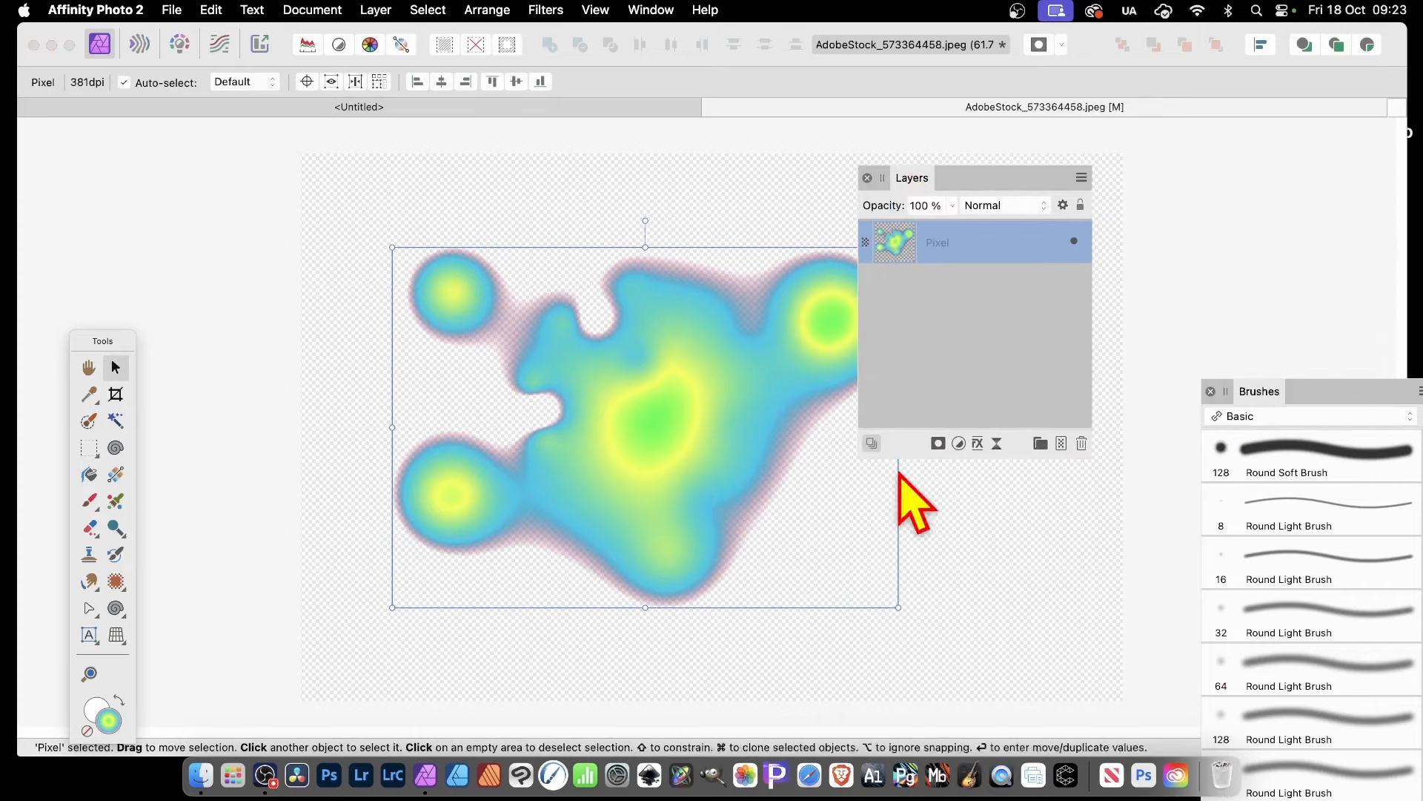
Step: Add a 3D layer effect with a radius of about 26.7 px to the deformed blob layer
click(977, 443)
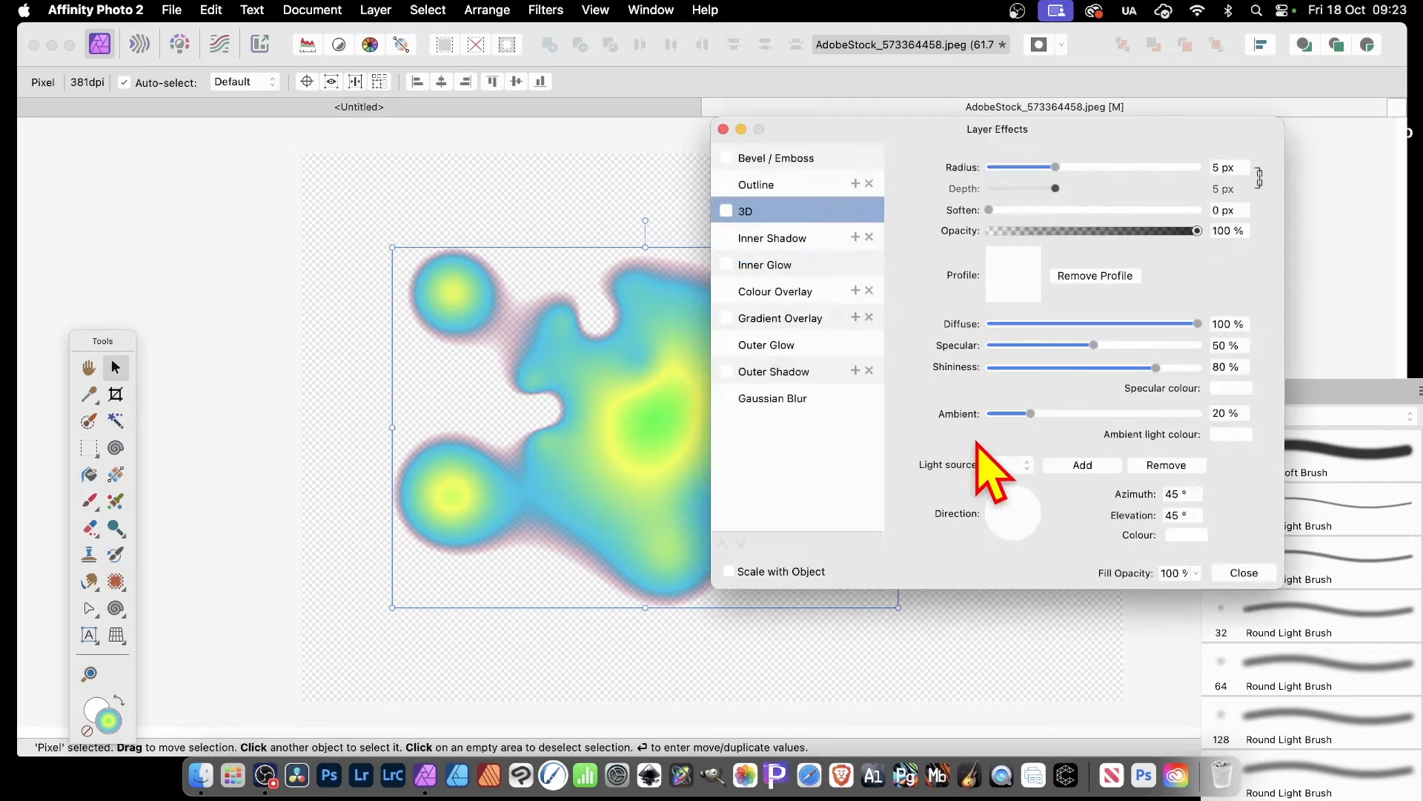
click(727, 211)
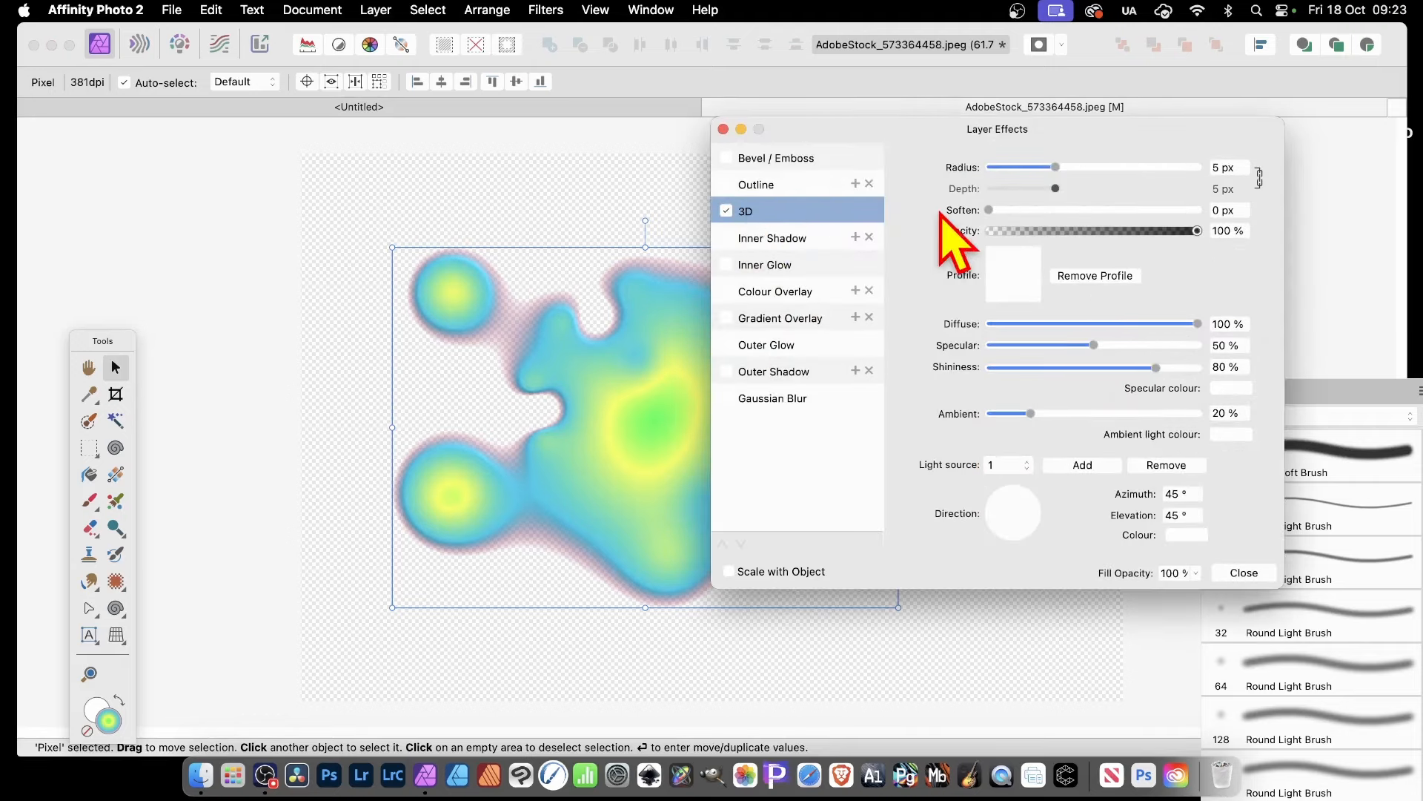
drag(1072, 167, 1119, 167)
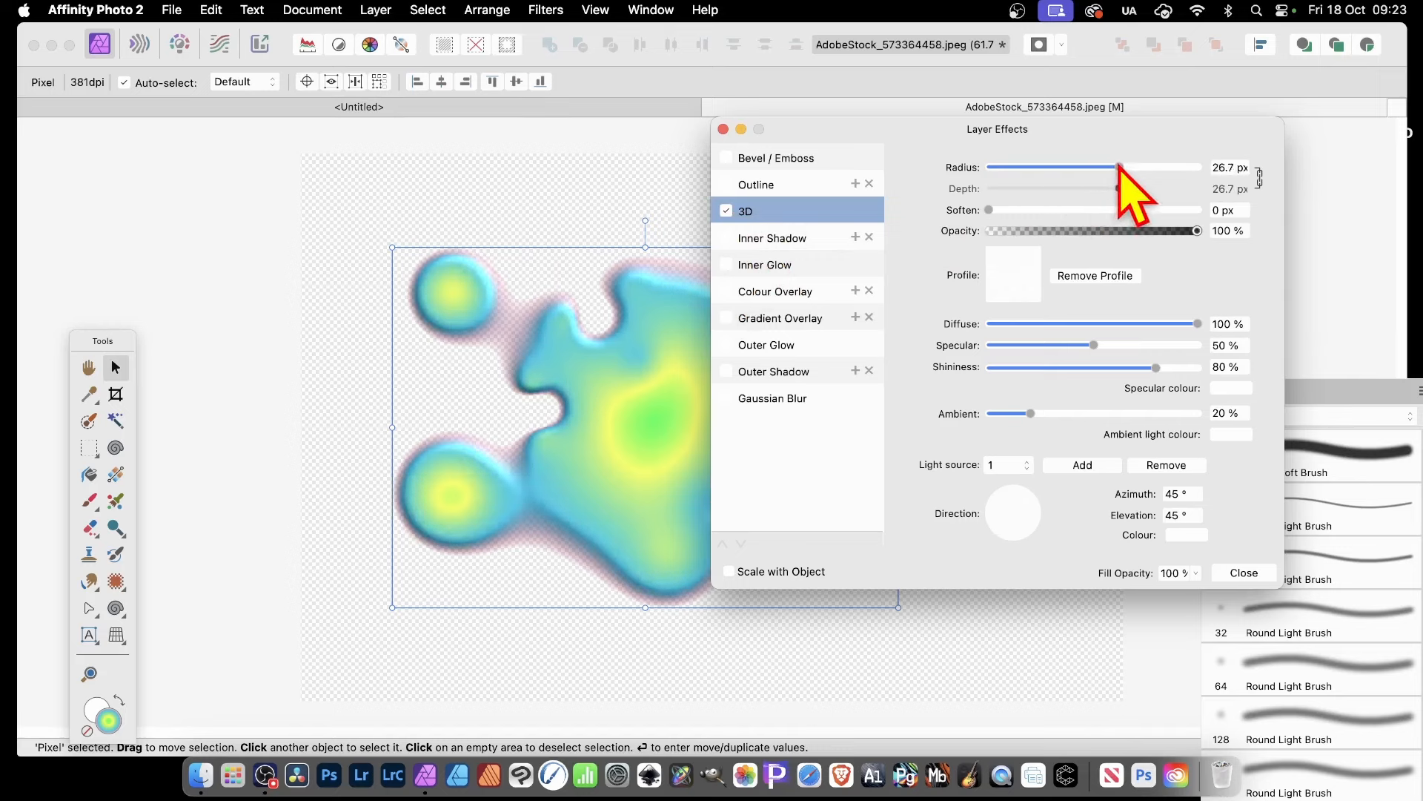
click(1250, 572)
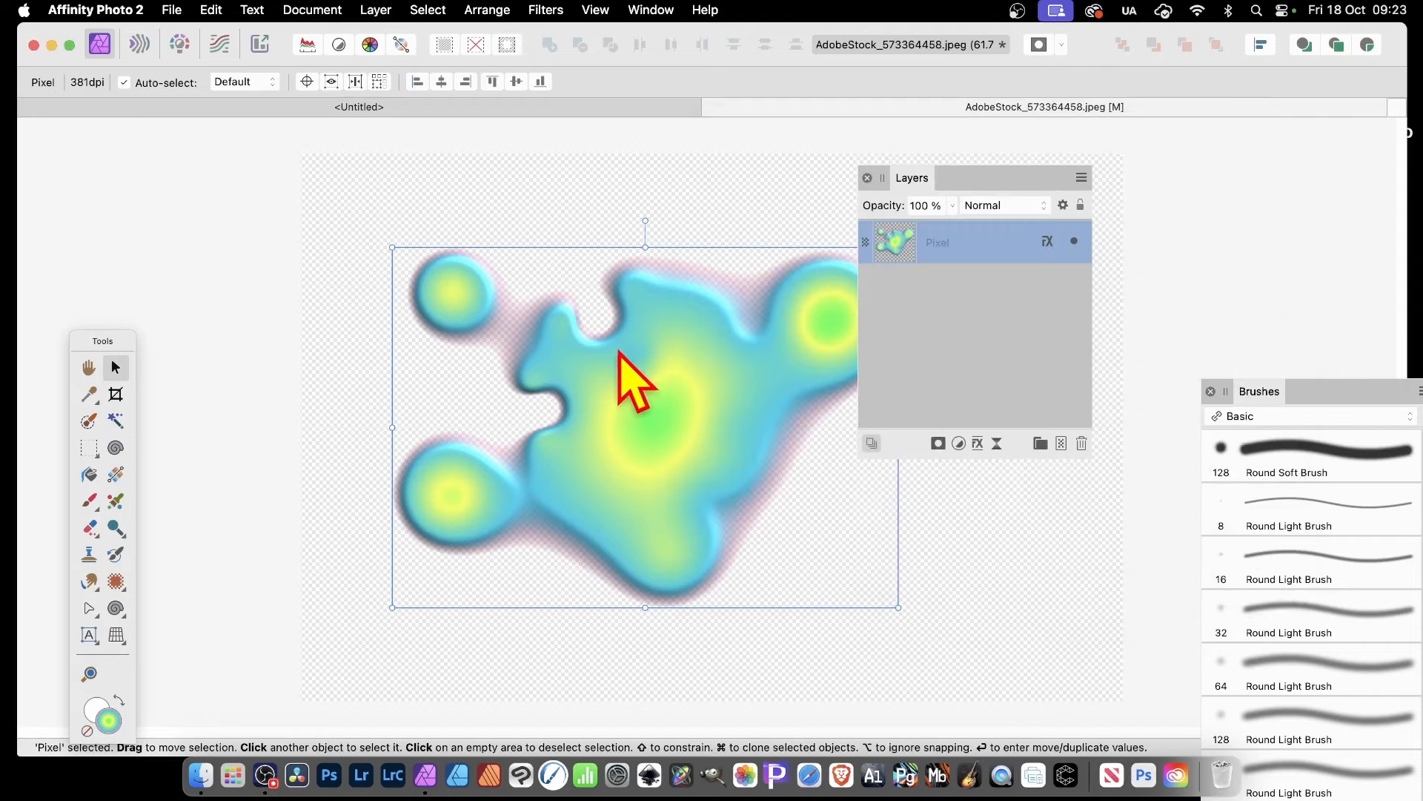
Step: Rasterise the blob layer with Preserve layer FX turned off to bake in the 3D effect
right_click(662, 321)
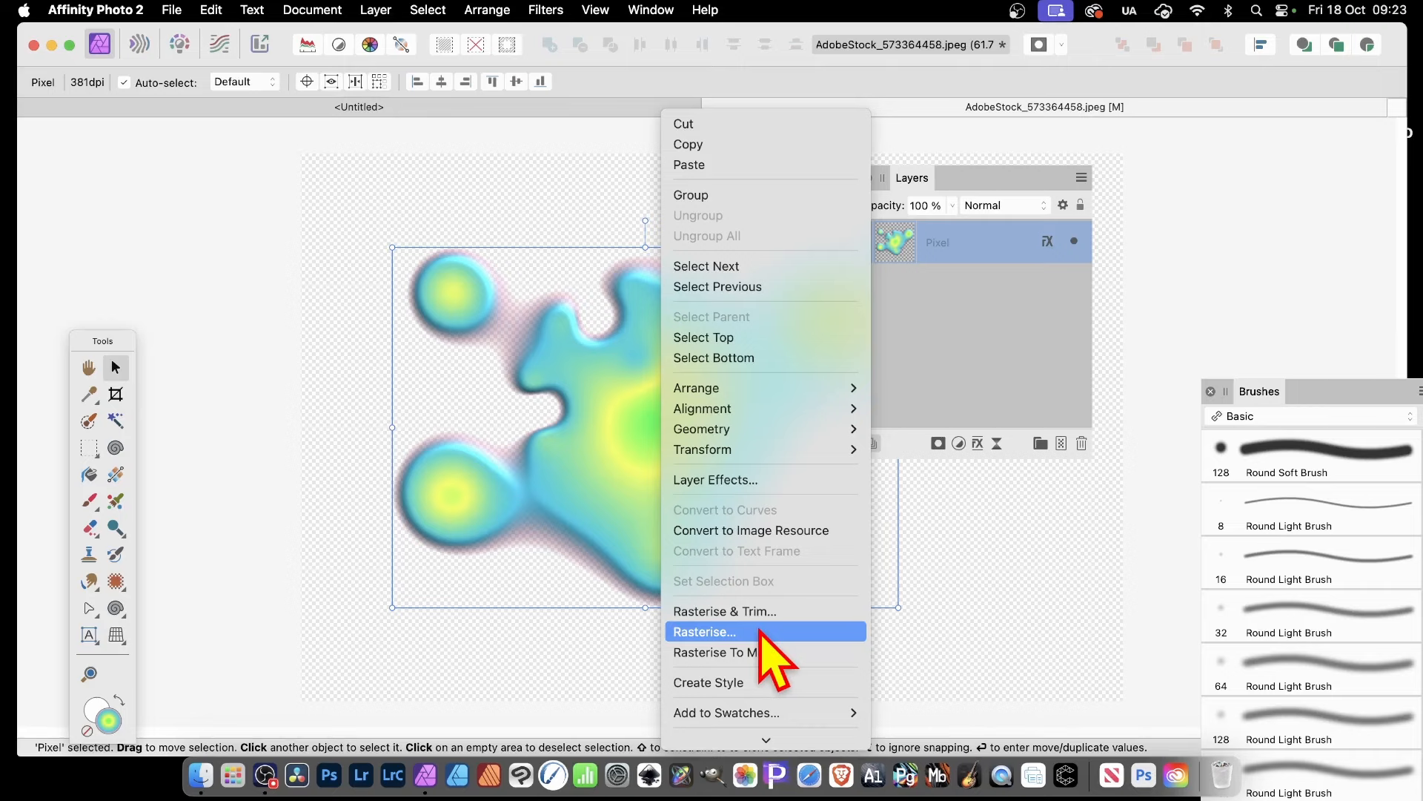
click(761, 632)
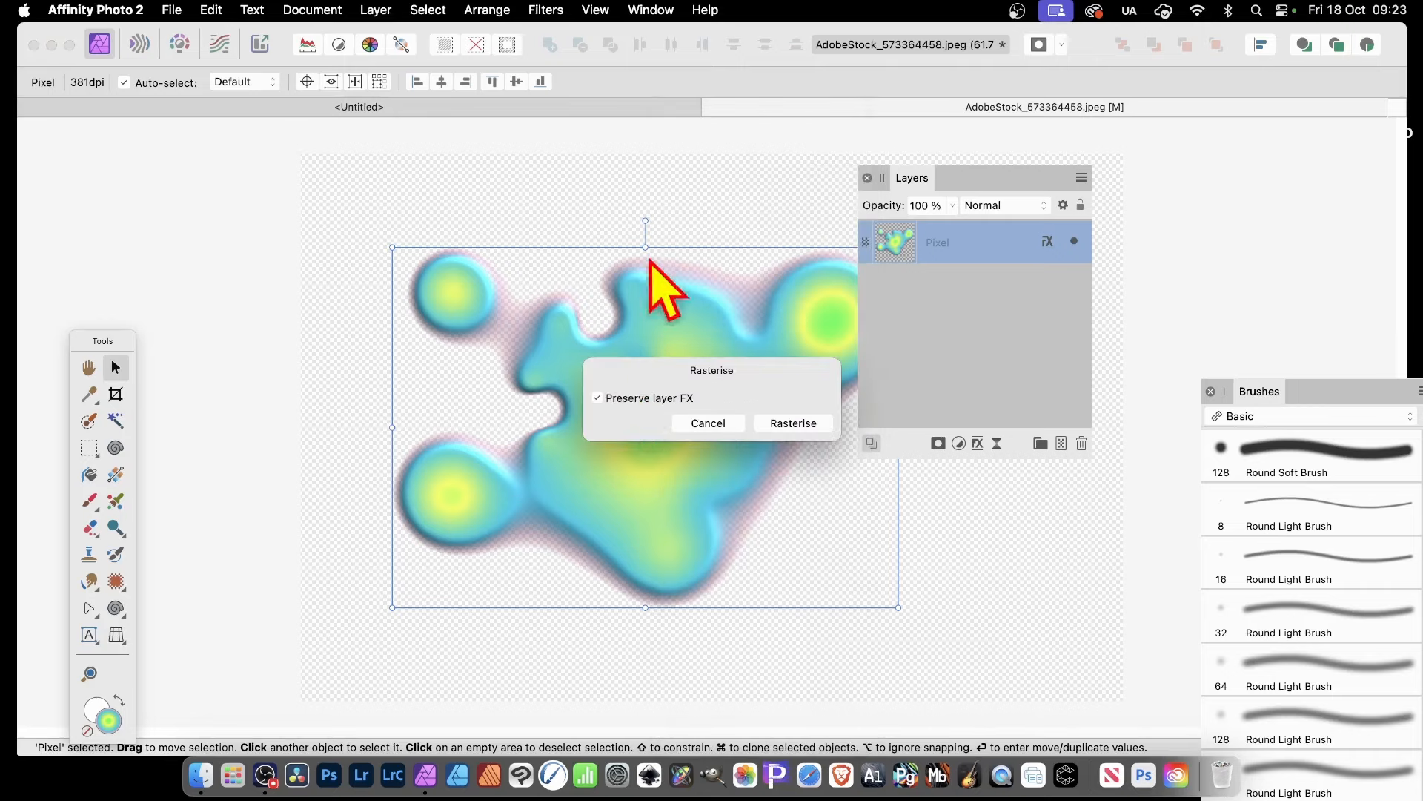
click(597, 399)
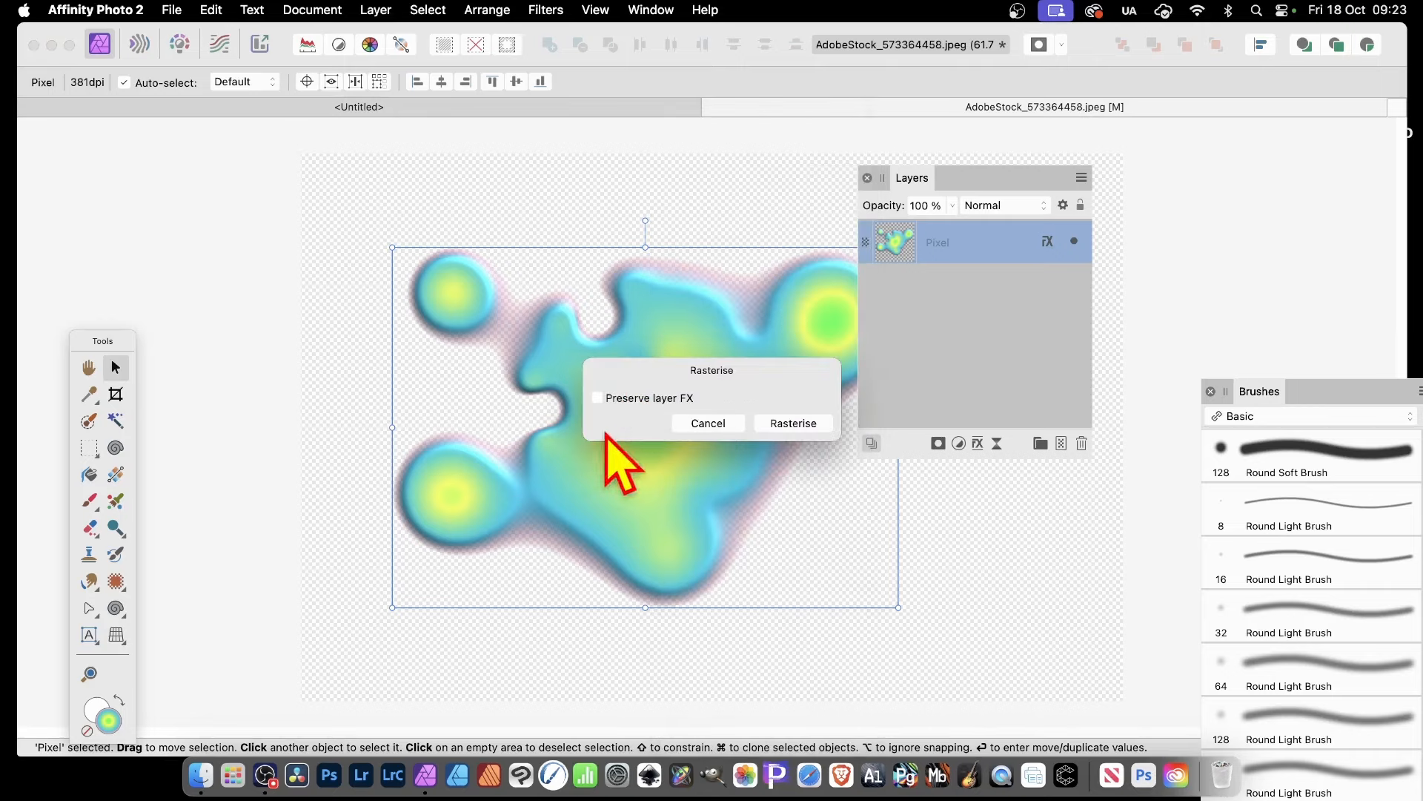
click(794, 424)
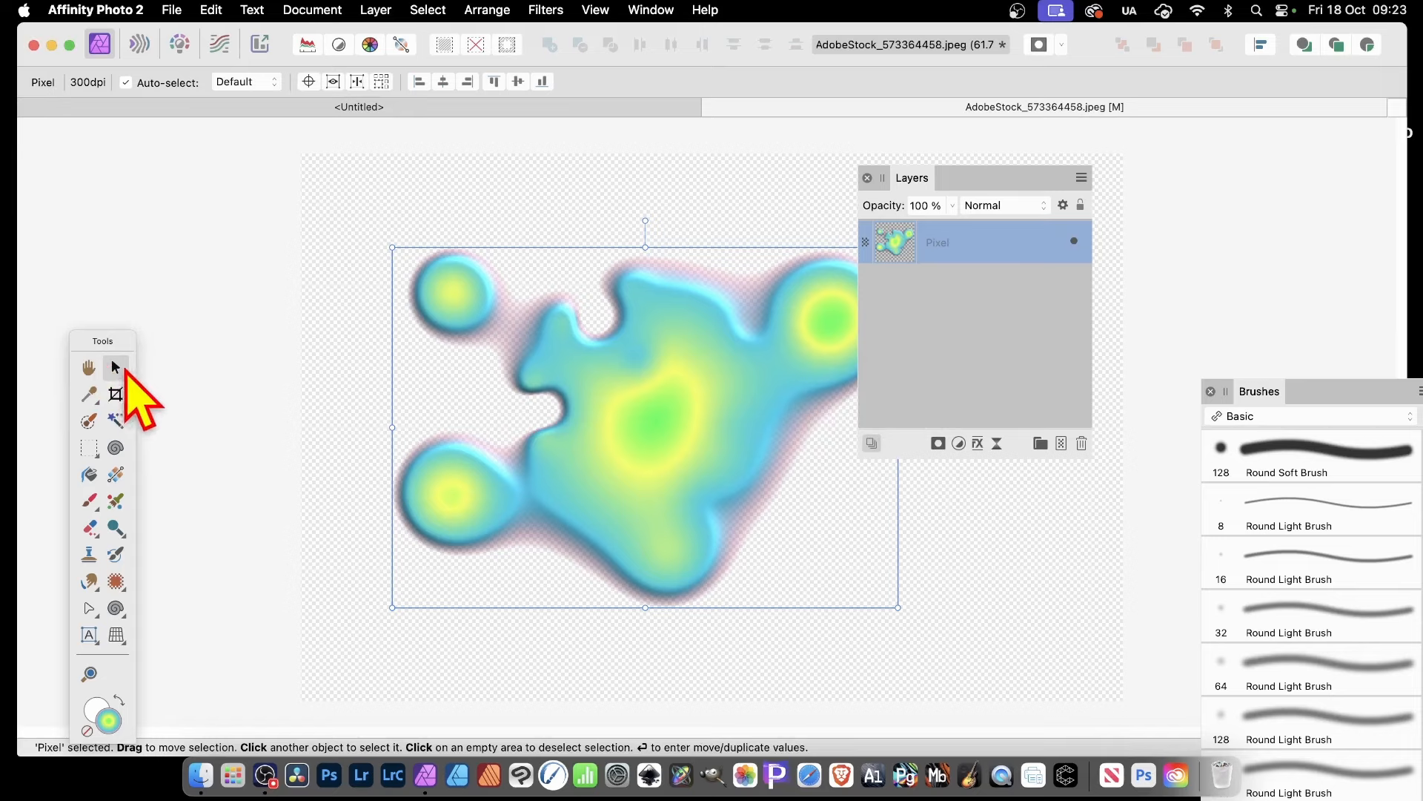
Step: Duplicate the blob as 23 copies, each rotated 6° and scaled to 85%, to form a spiral
click(113, 367)
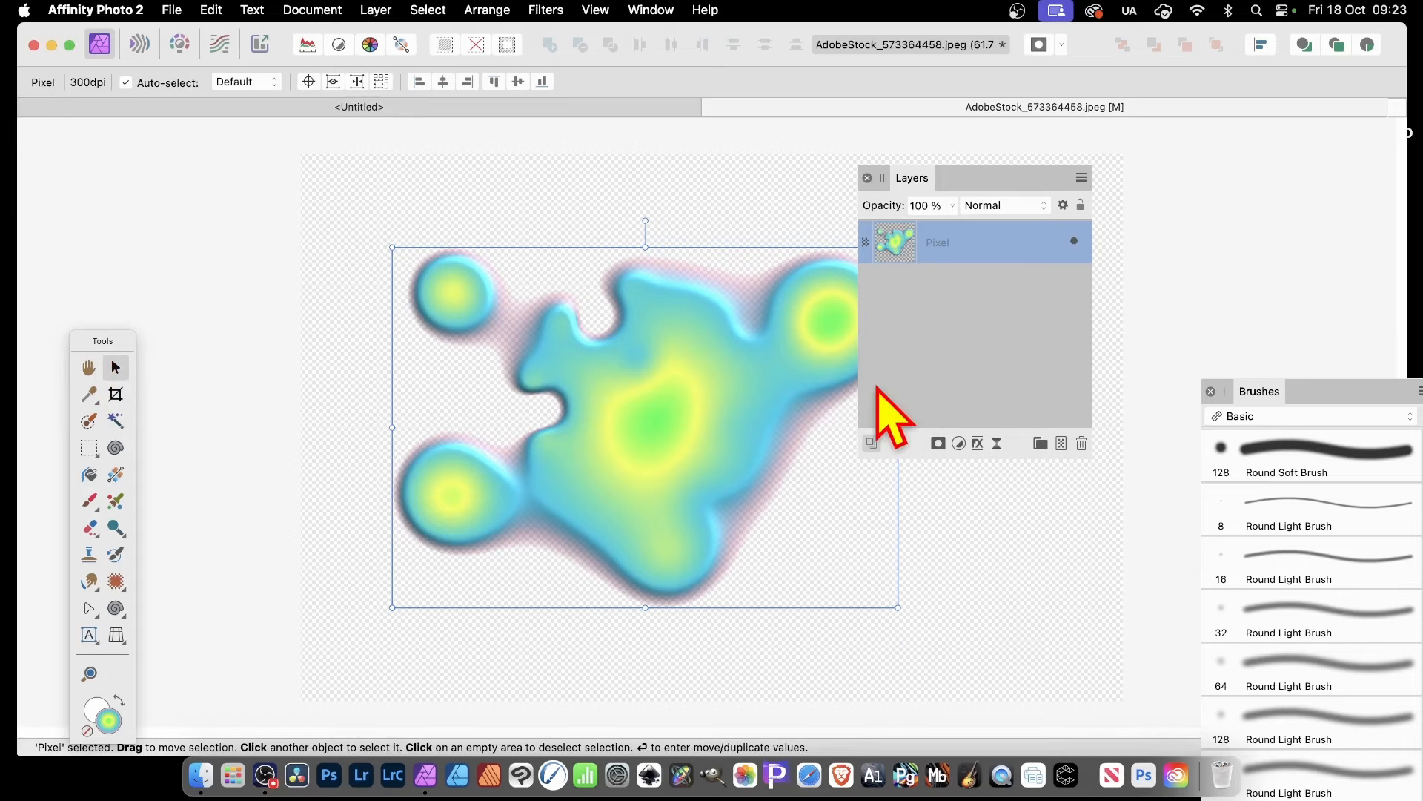
key(Return)
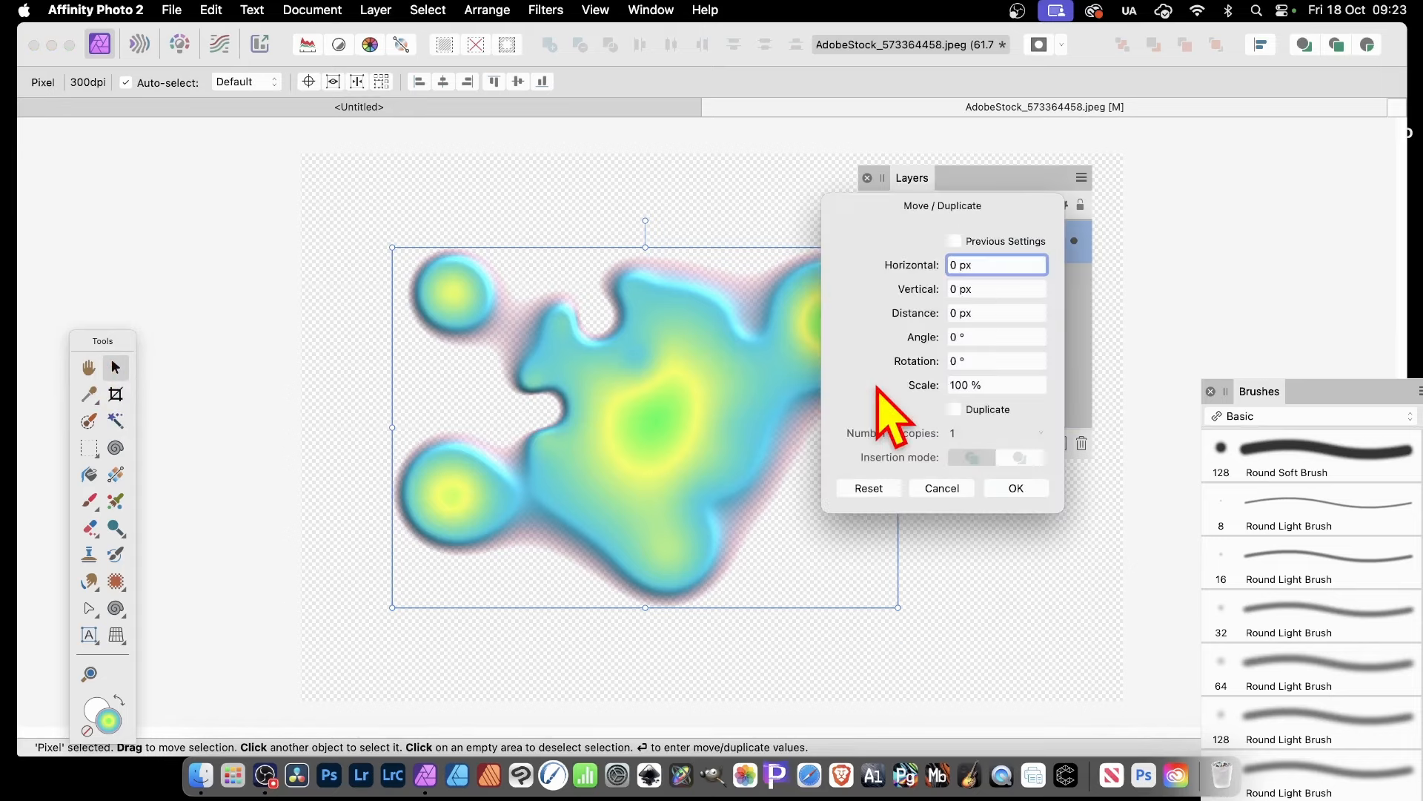
click(955, 409)
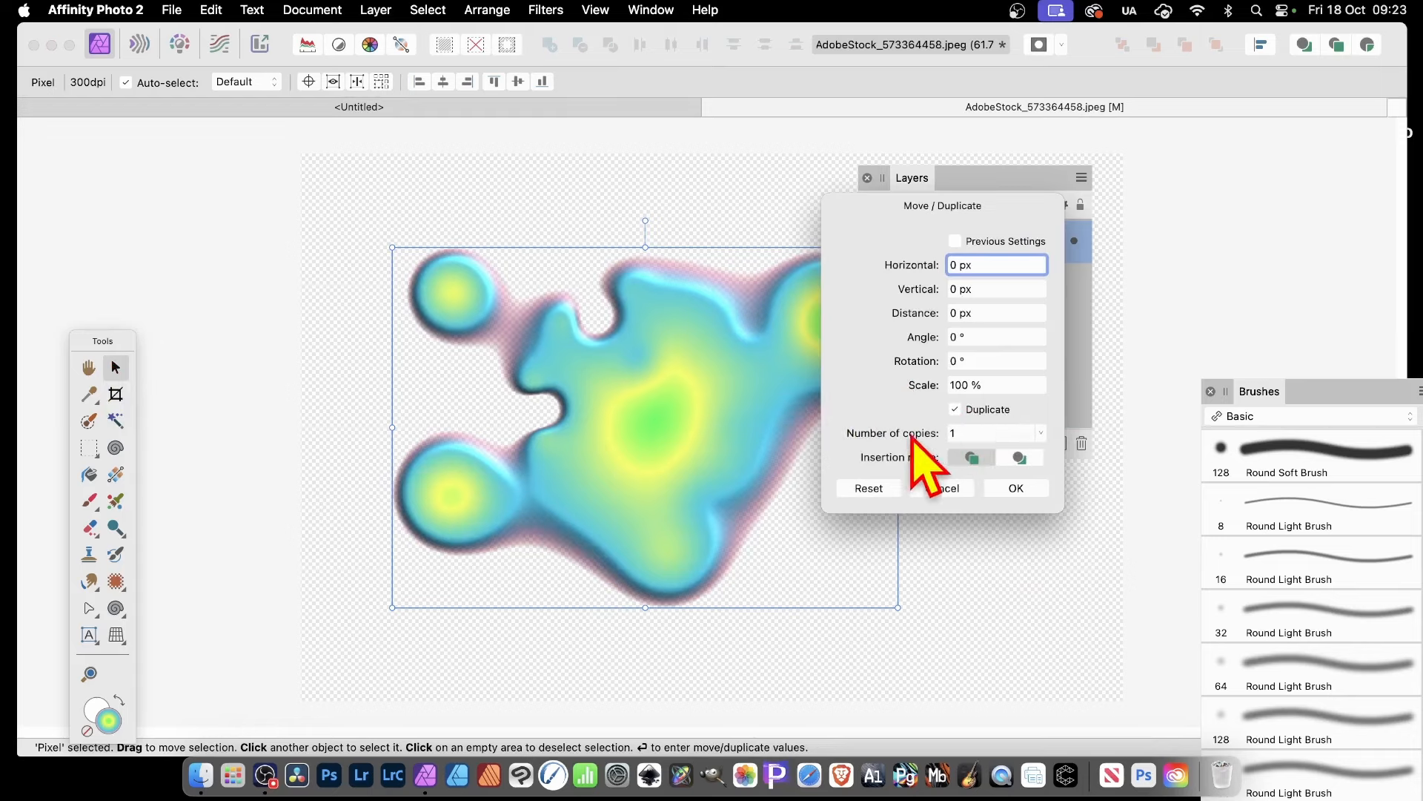
scroll(913, 445, up, 20)
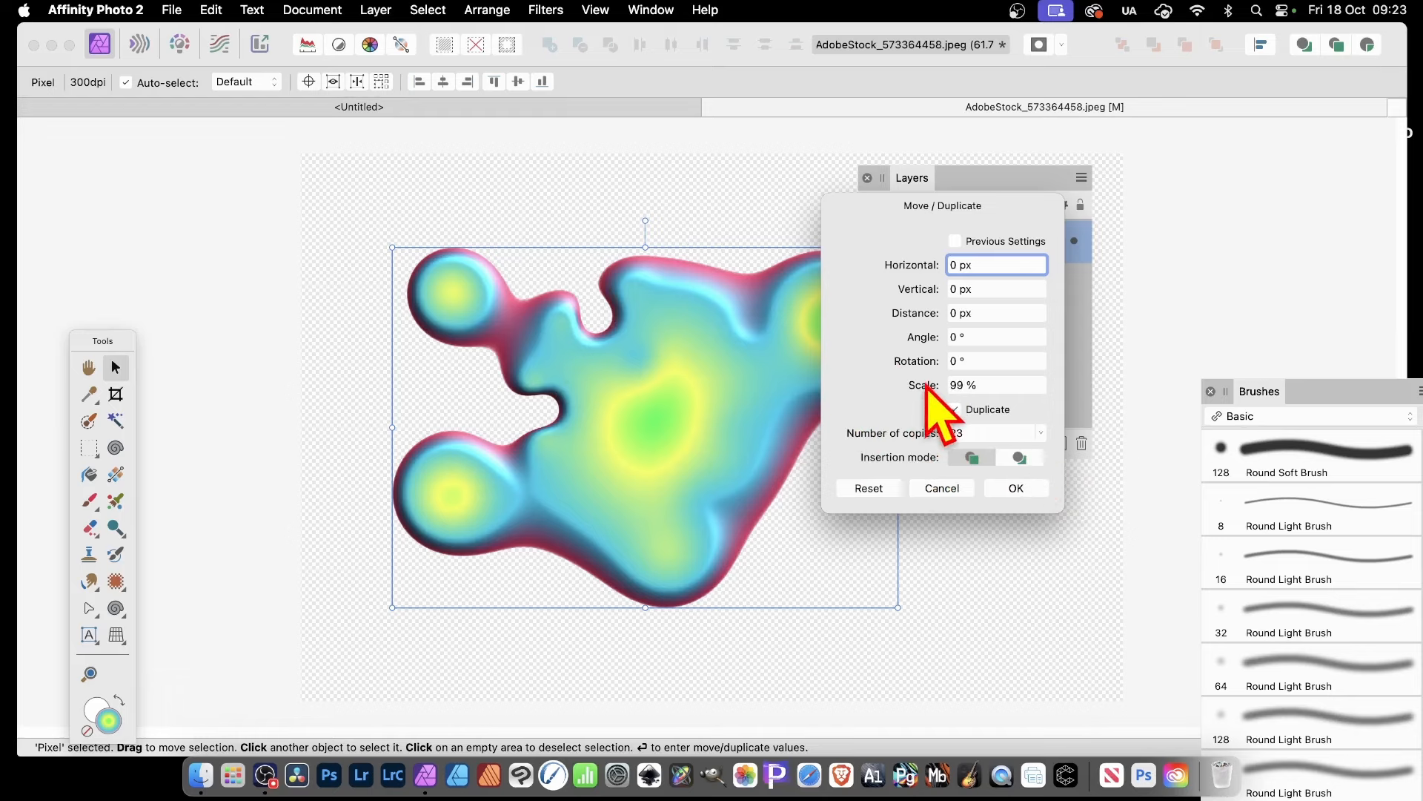
scroll(923, 385, down, 13)
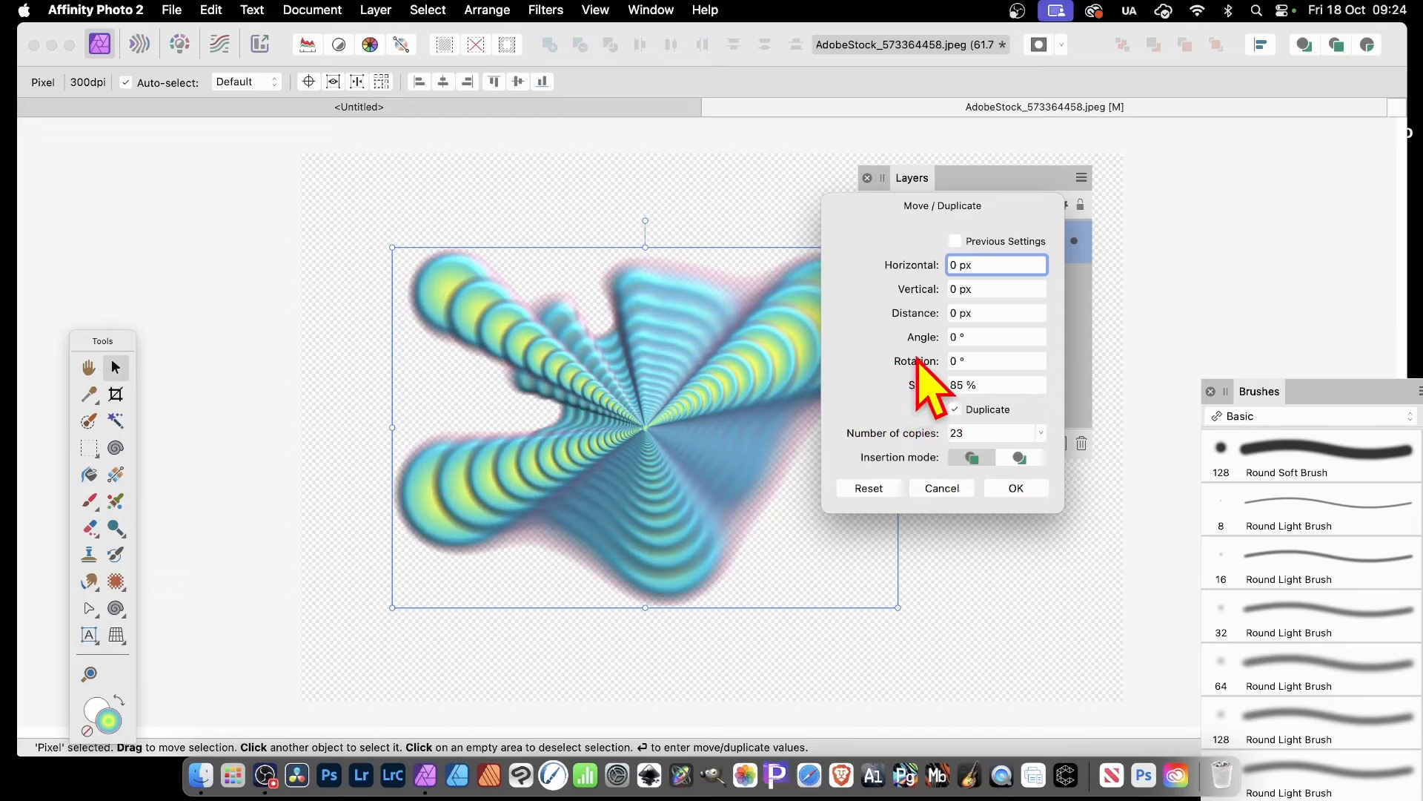
scroll(919, 363, up, 3)
scroll(919, 363, up, 3)
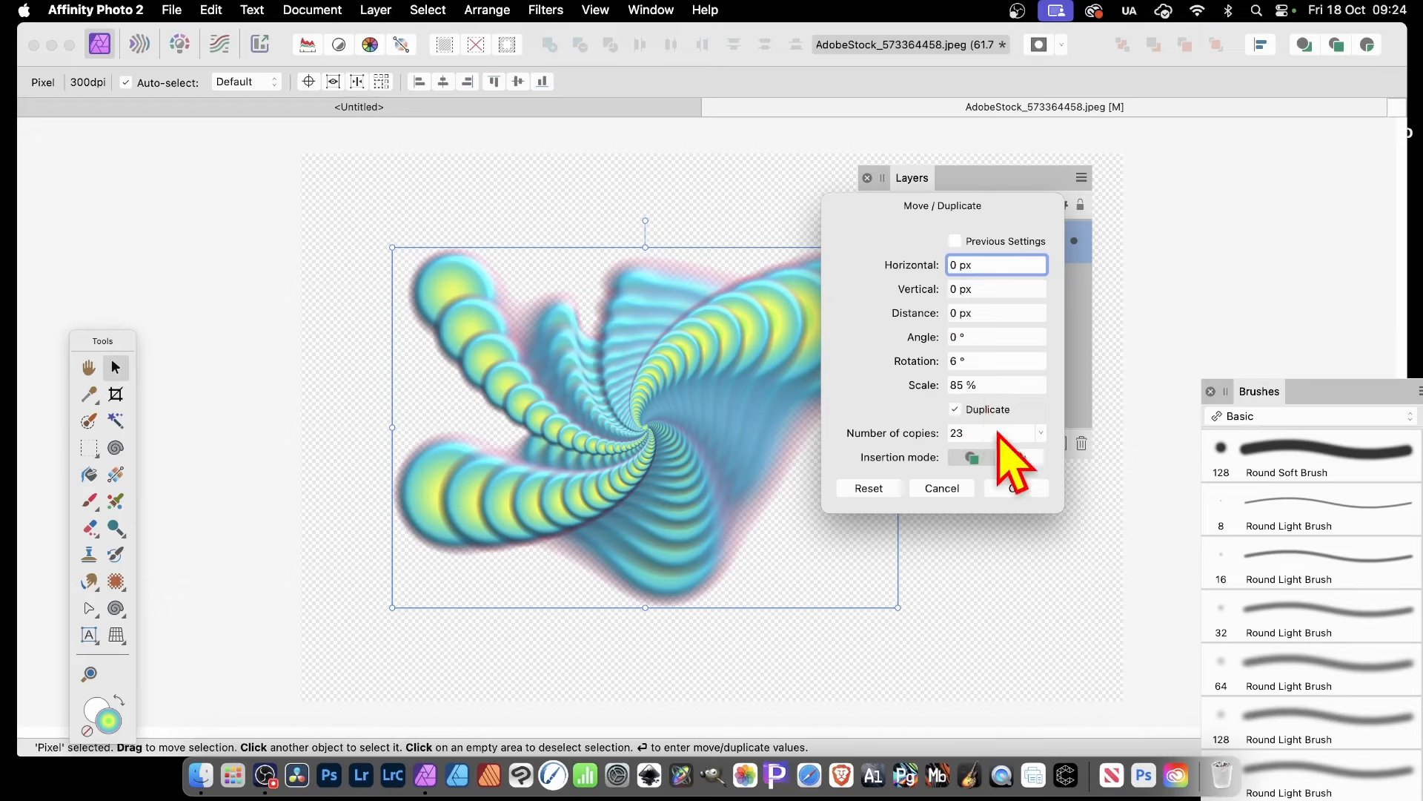
click(1041, 489)
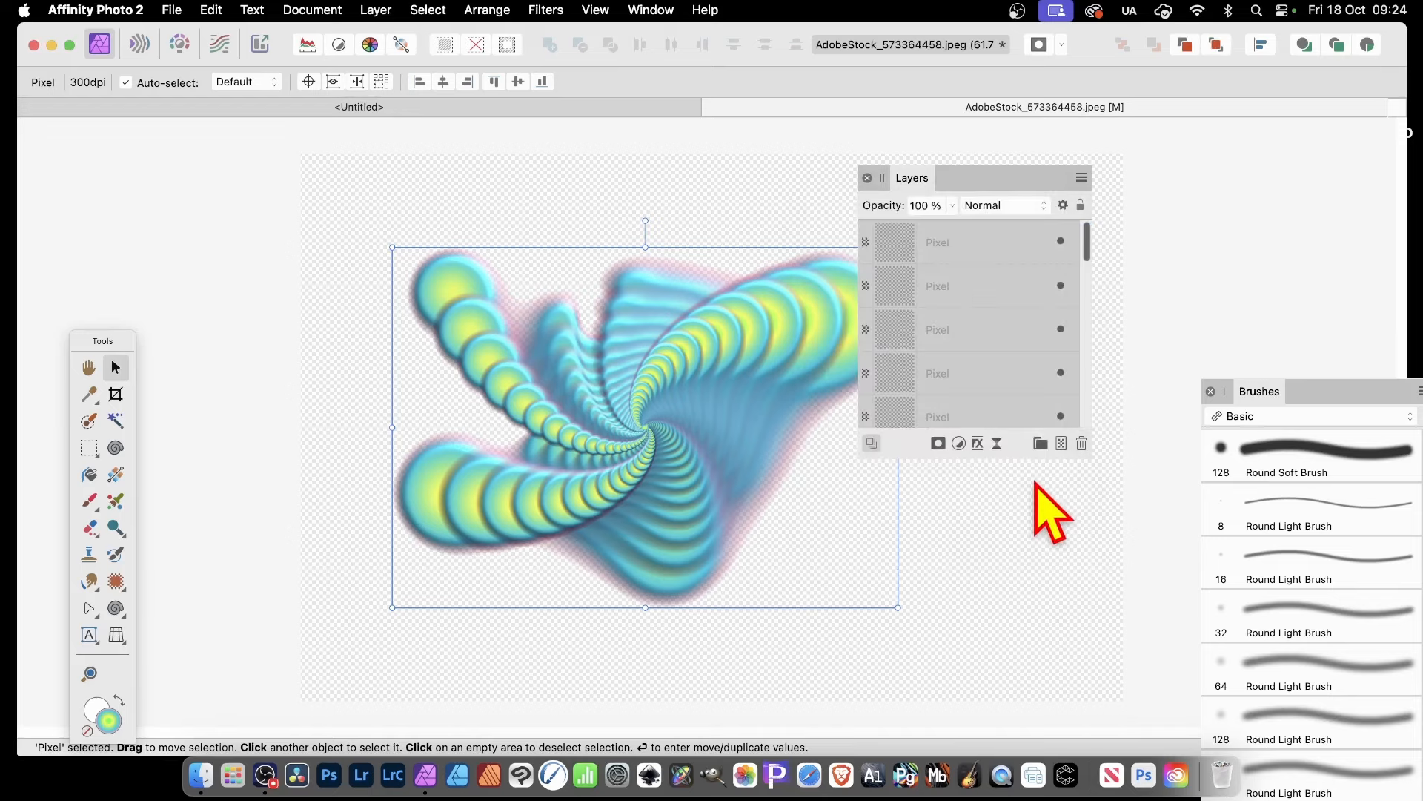
Step: Group all the blob copies together with the original and rasterise the group into a single pixel layer
click(1009, 231)
drag(1087, 249, 1092, 415)
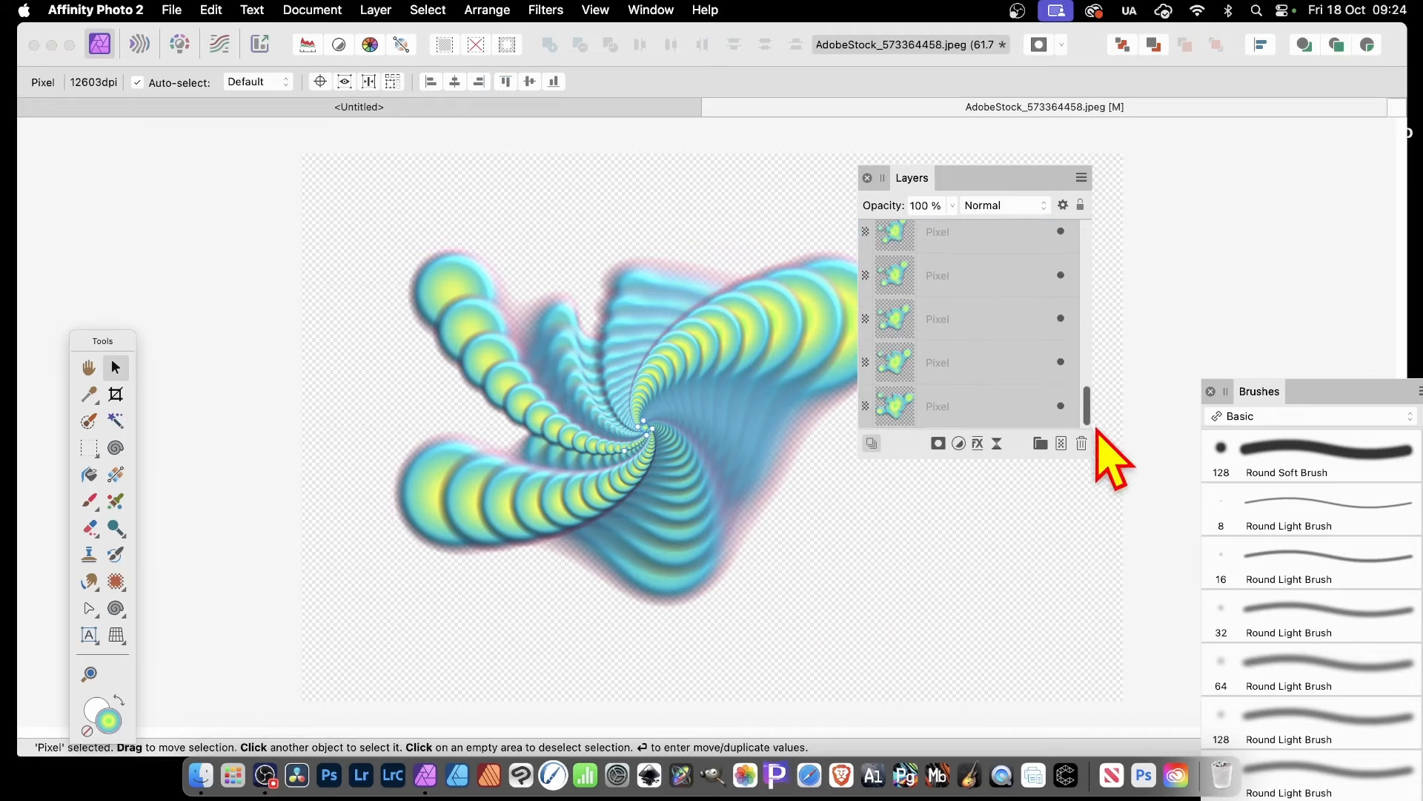
shift+click(947, 404)
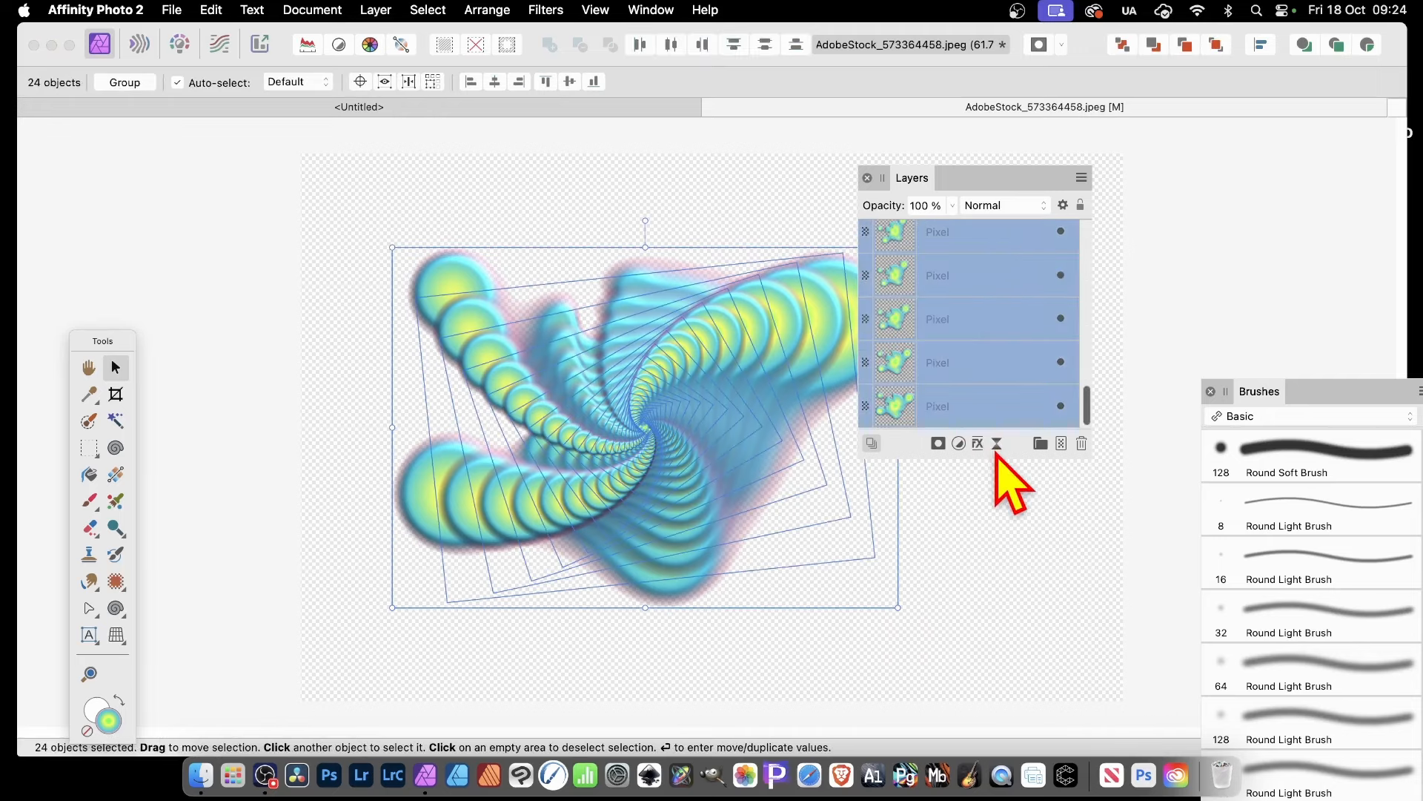
right_click(977, 244)
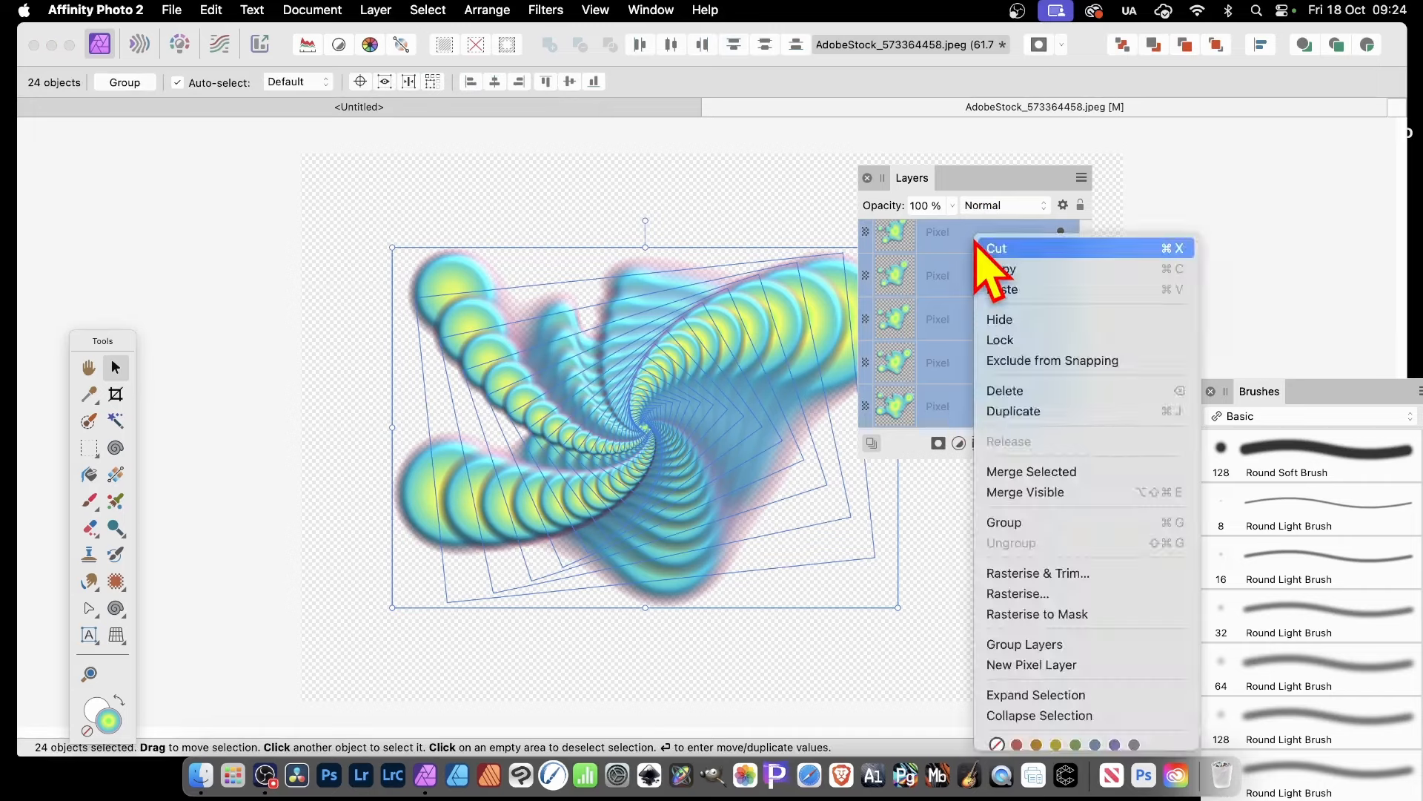
click(997, 522)
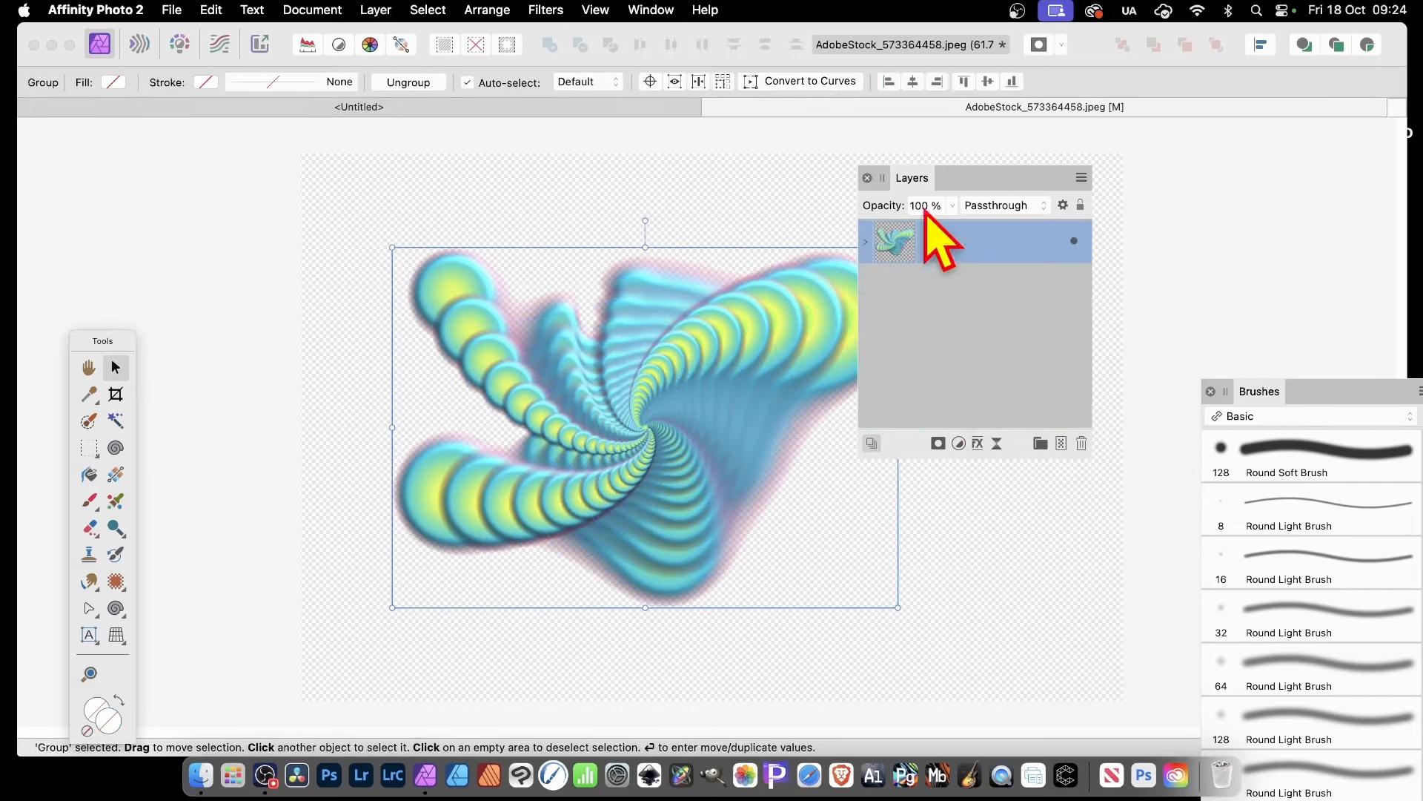
right_click(935, 235)
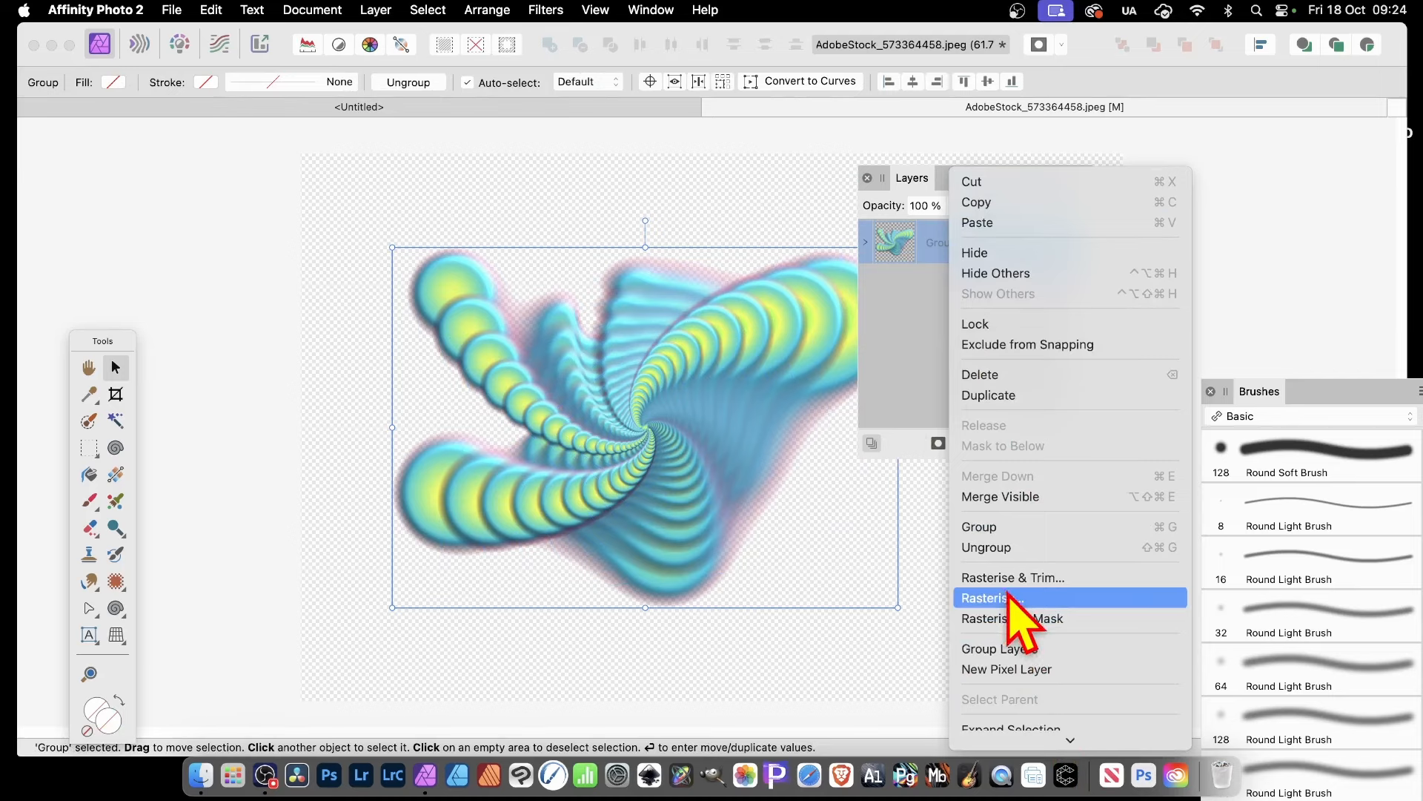
click(1010, 599)
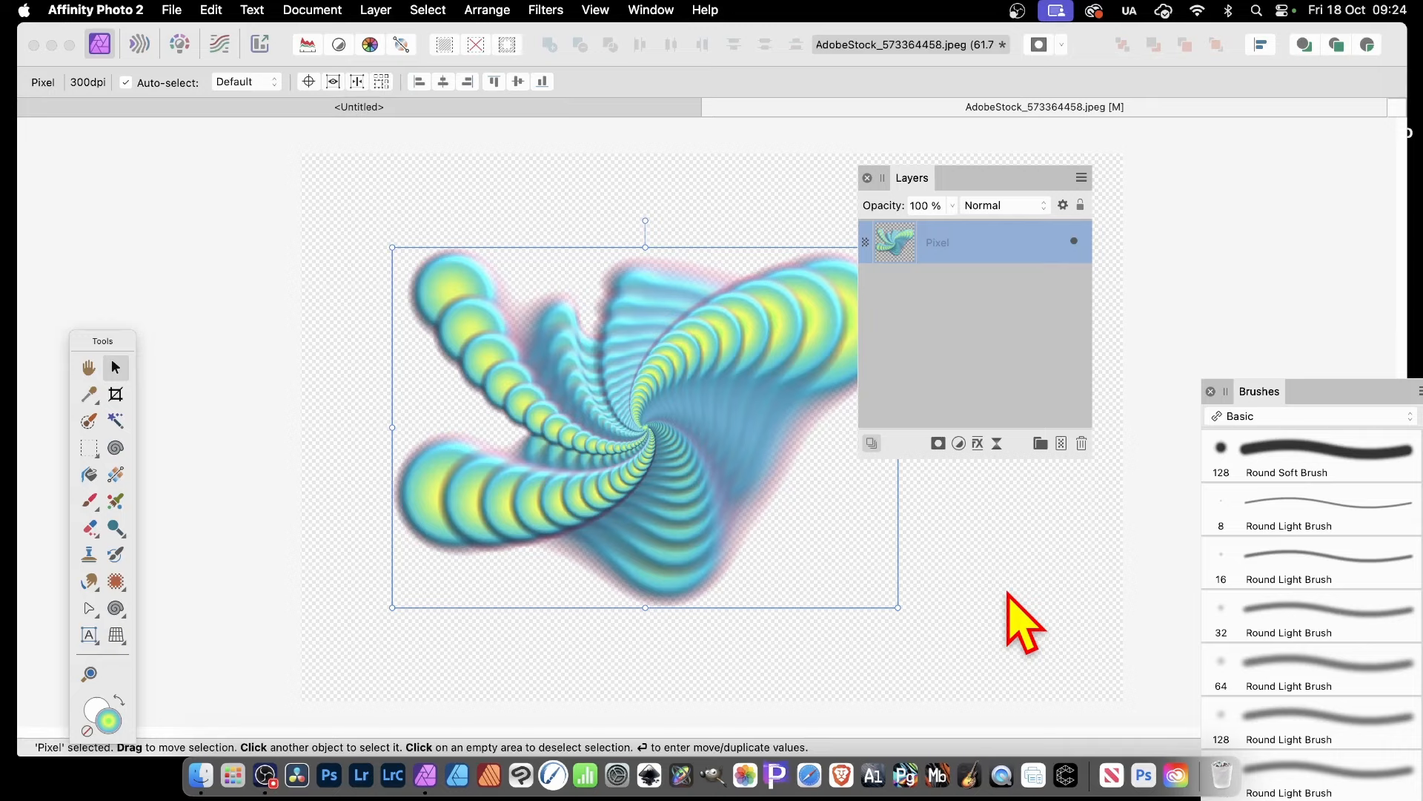
Step: Create a new brush from the spiral artwork in the Basic brush category, and delete the artwork from the canvas
mouse_move(1260, 390)
mouse_down()
mouse_move(986, 263)
mouse_move(1113, 142)
mouse_up()
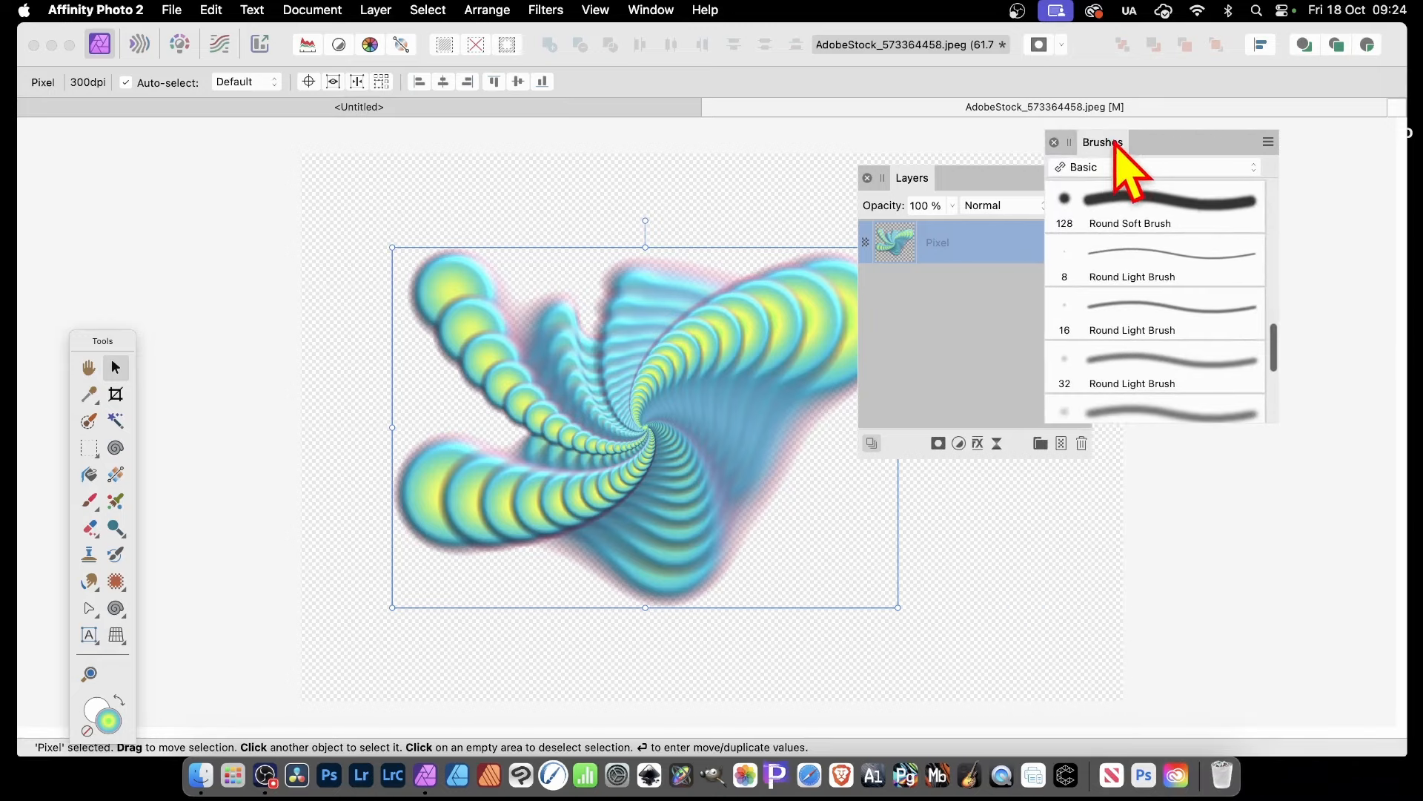
click(652, 10)
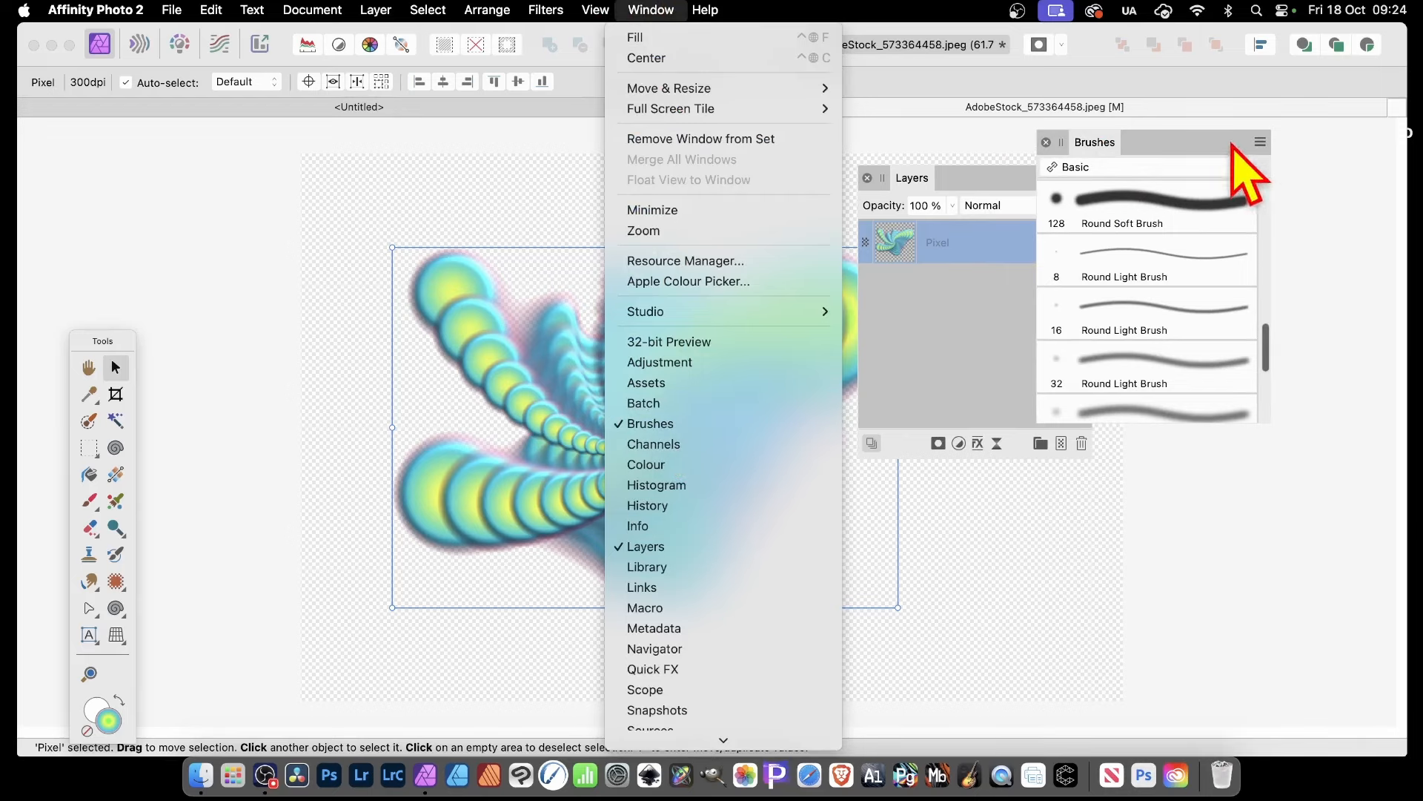
click(1232, 152)
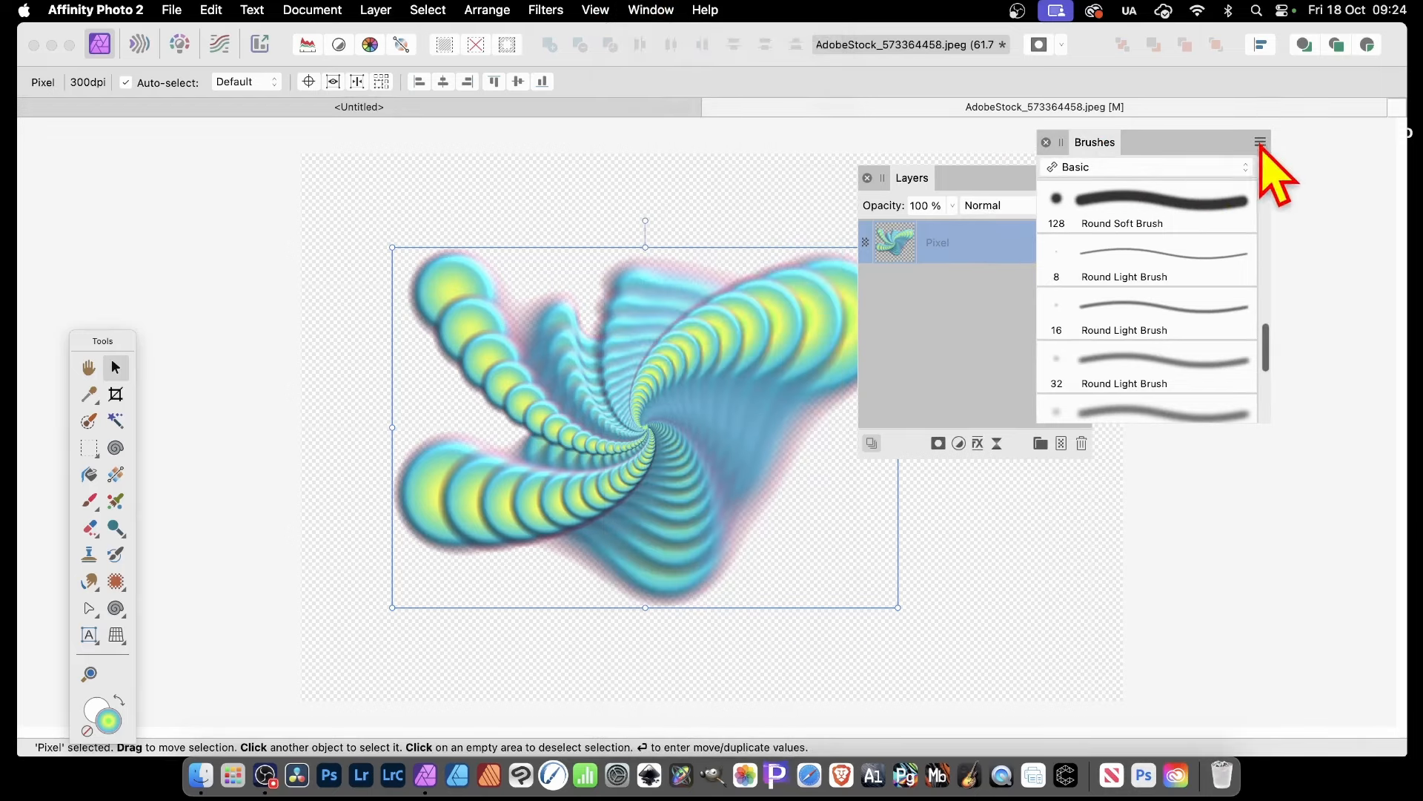
click(1260, 142)
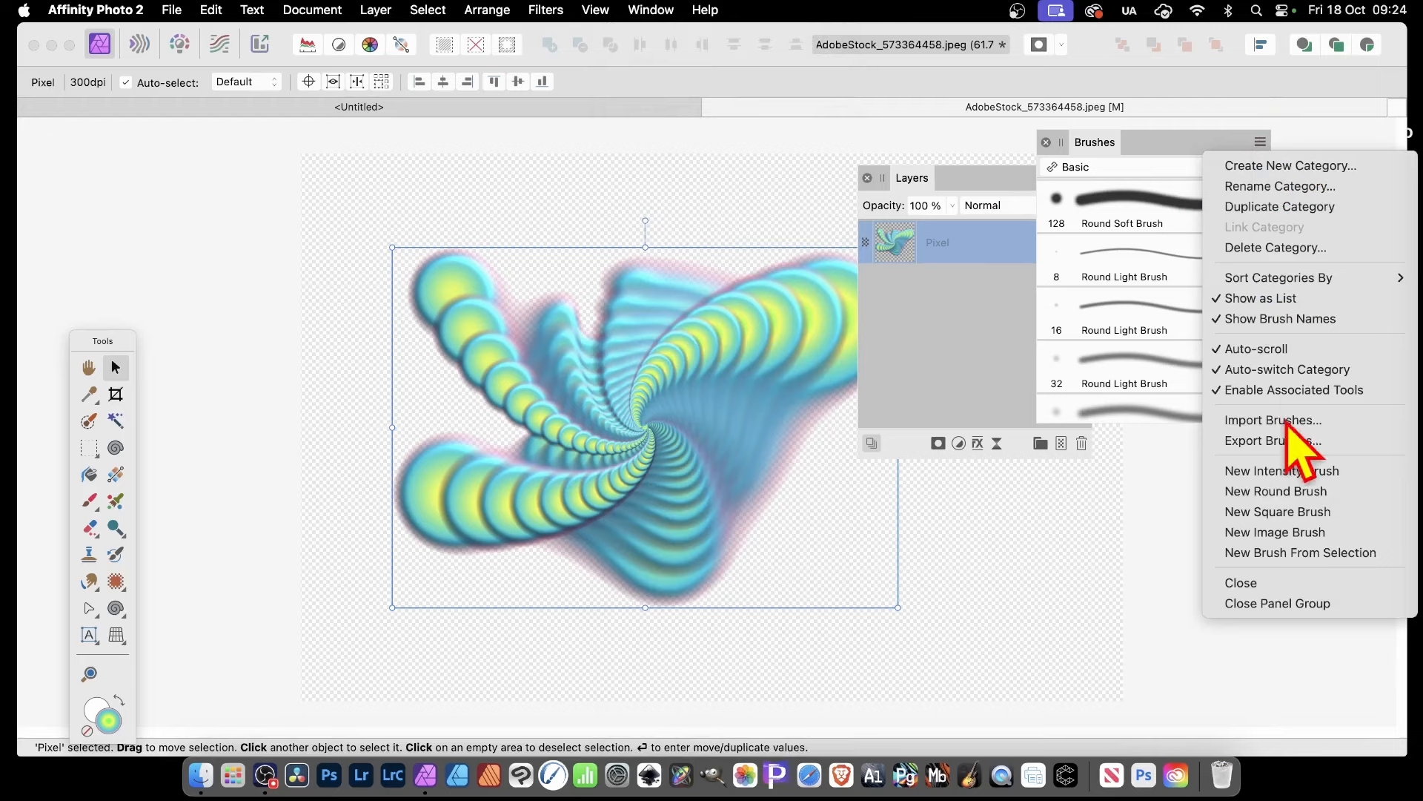
click(1297, 555)
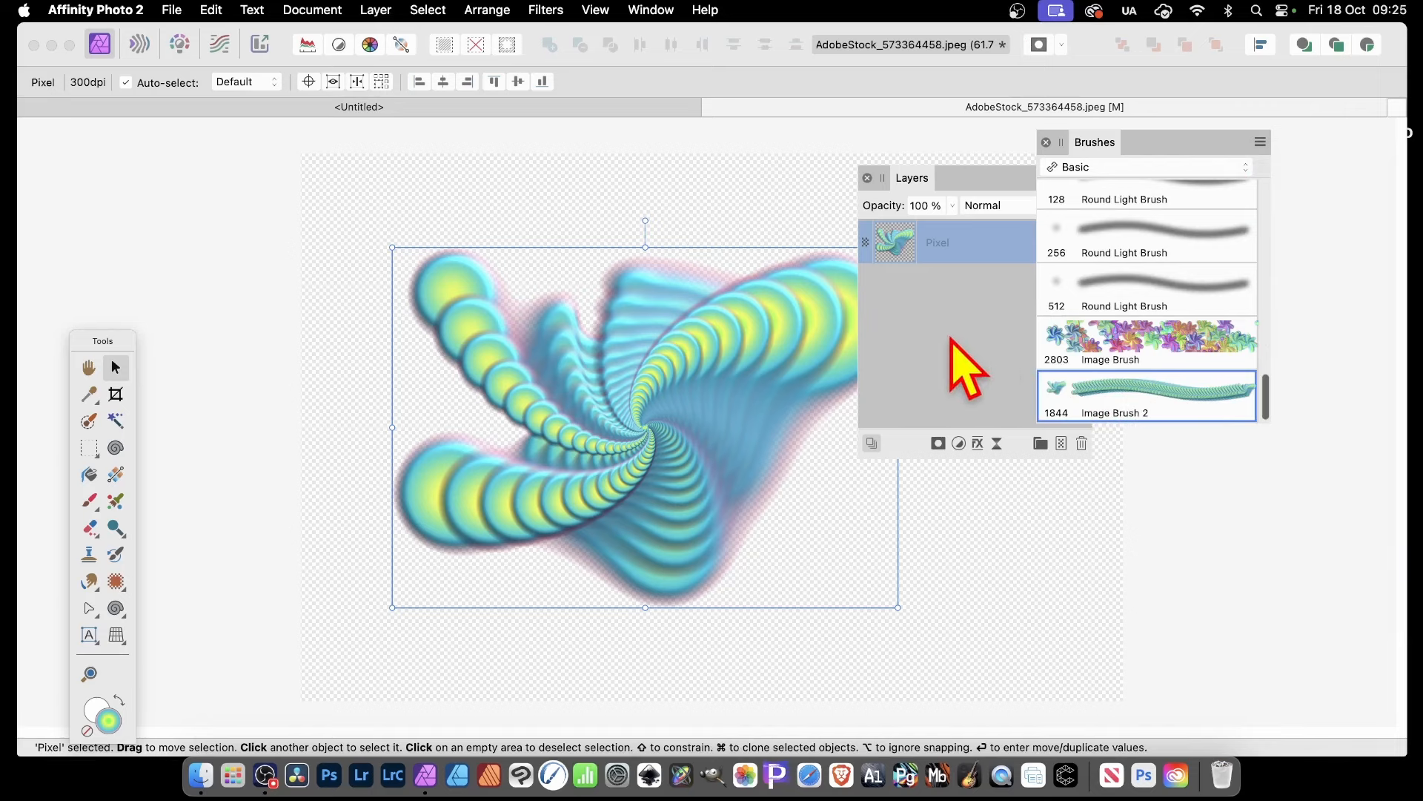
key(Delete)
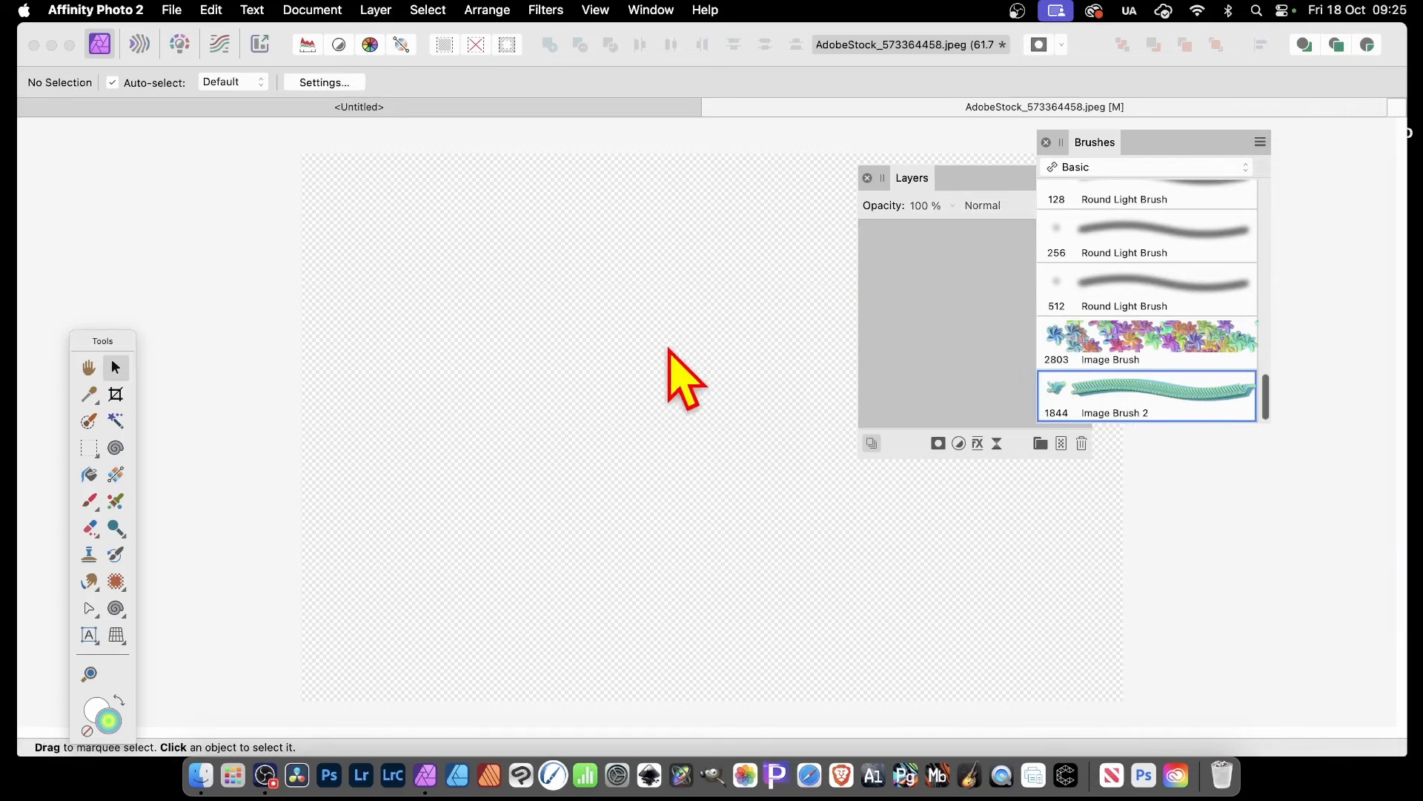
Step: Set Image Brush 2's dynamics to 44% rotation jitter, 432% Scatter X, 354% Scatter Y and 65% hue jitter
double_click(1155, 390)
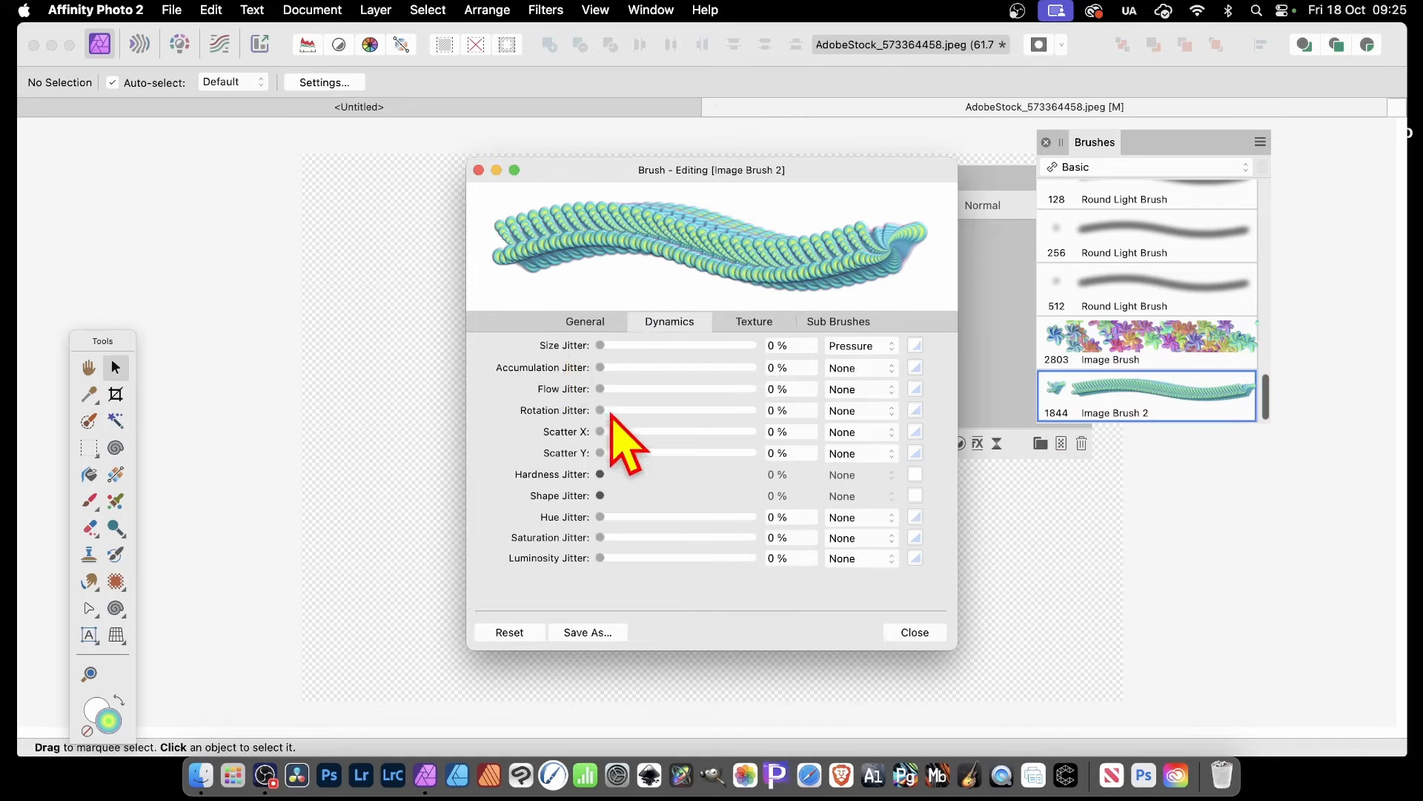
mouse_move(606, 411)
mouse_down()
mouse_move(676, 409)
mouse_move(624, 431)
mouse_move(665, 431)
mouse_up()
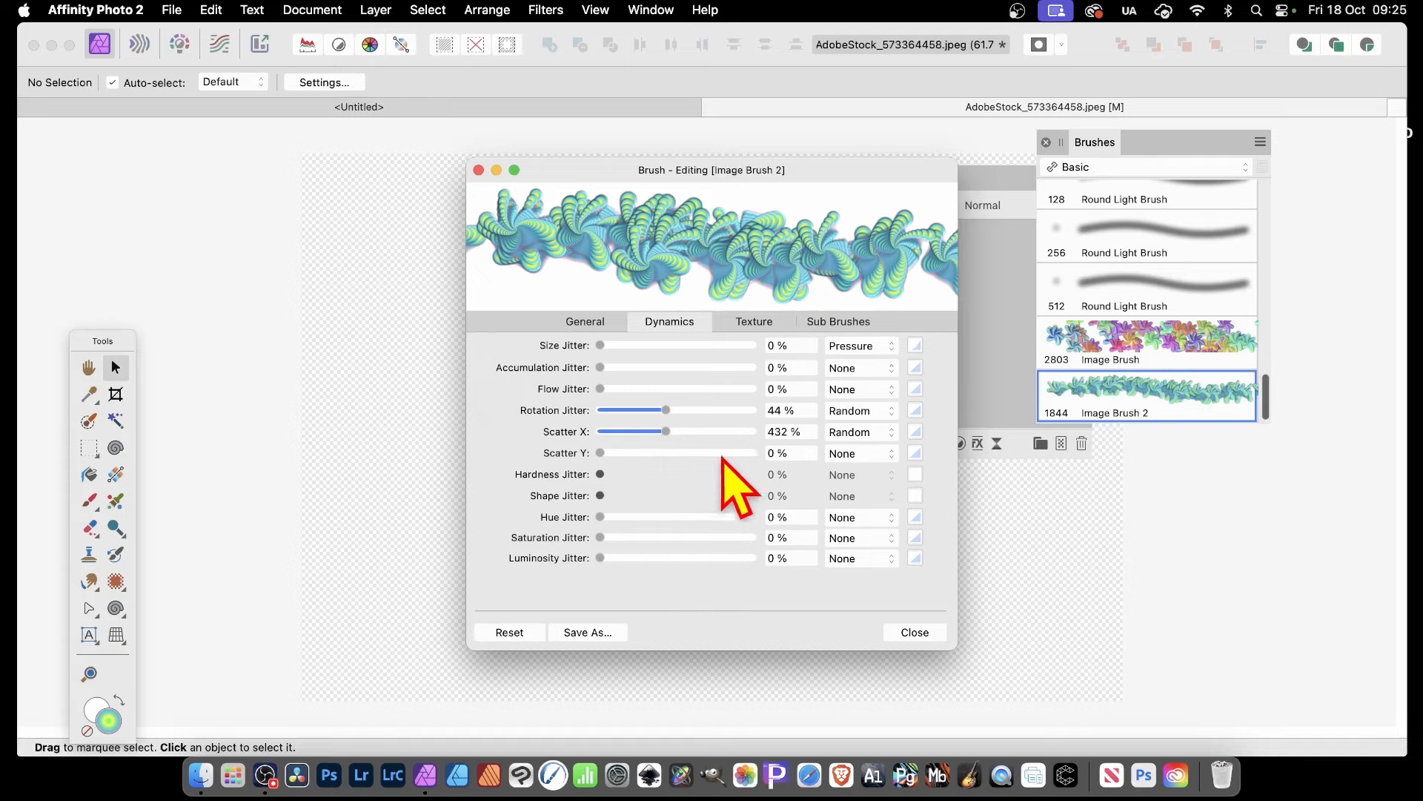
drag(601, 453, 653, 453)
mouse_move(602, 517)
mouse_down()
mouse_move(712, 517)
mouse_move(699, 517)
mouse_up()
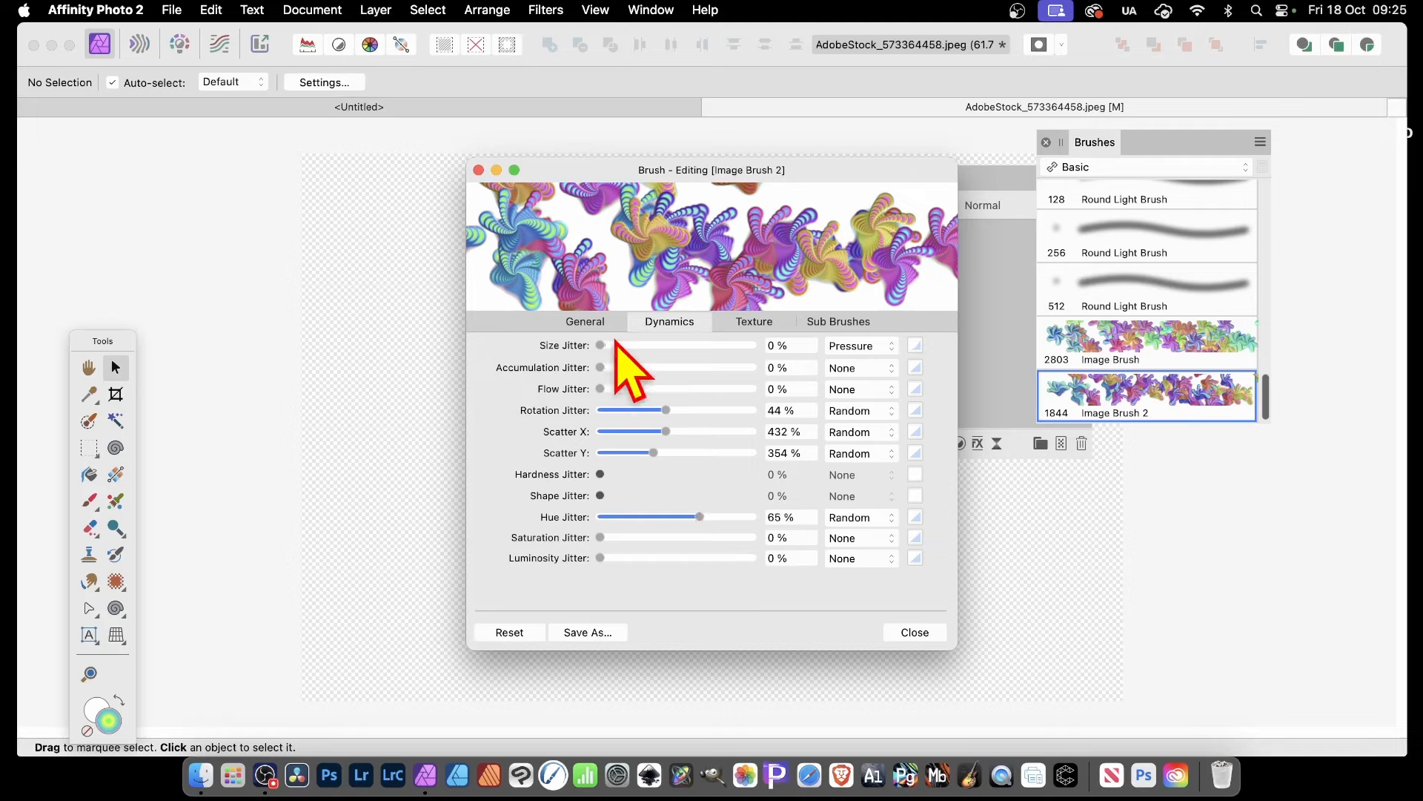
Step: Set the brush's size jitter to 56% with the Random controller, and close the brush editor
drag(602, 346, 686, 347)
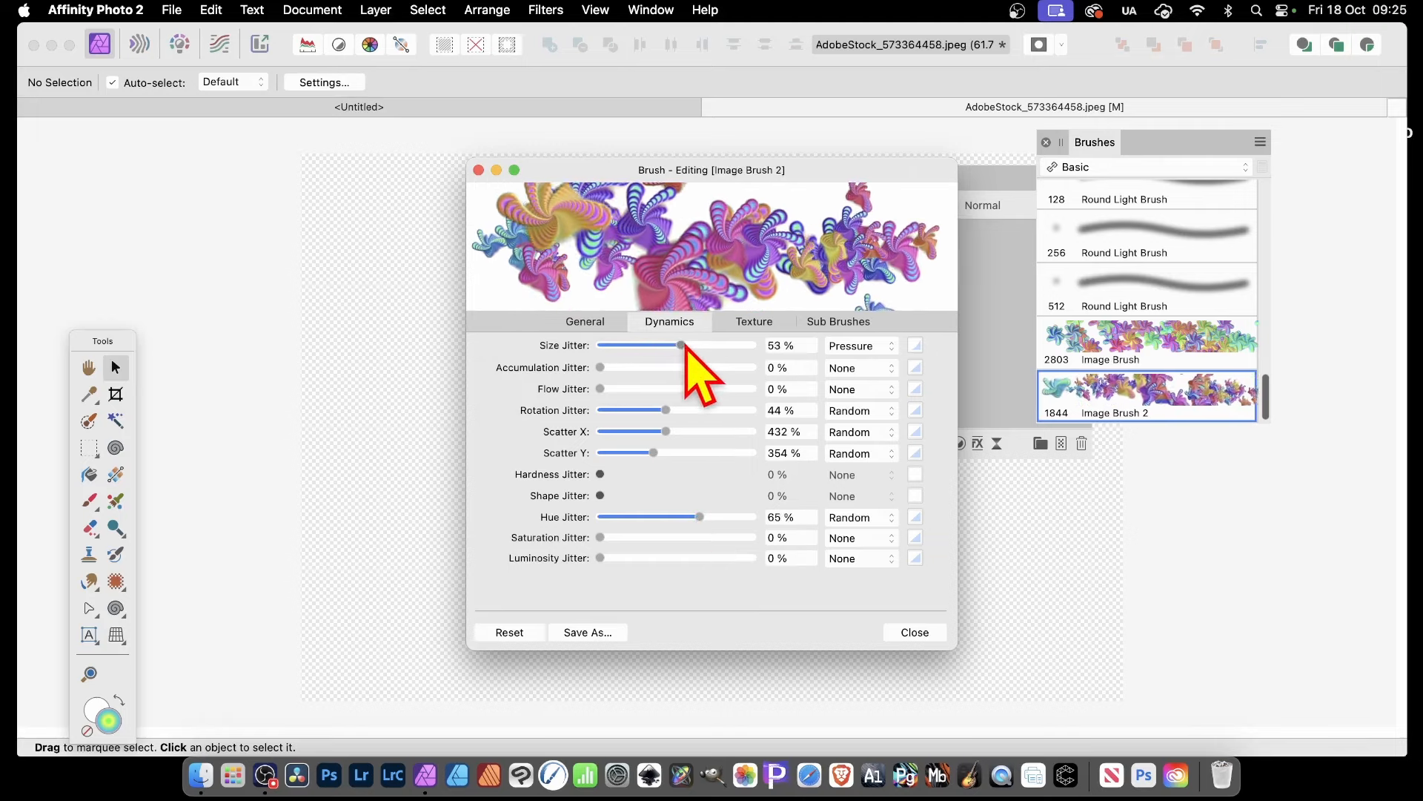
click(872, 348)
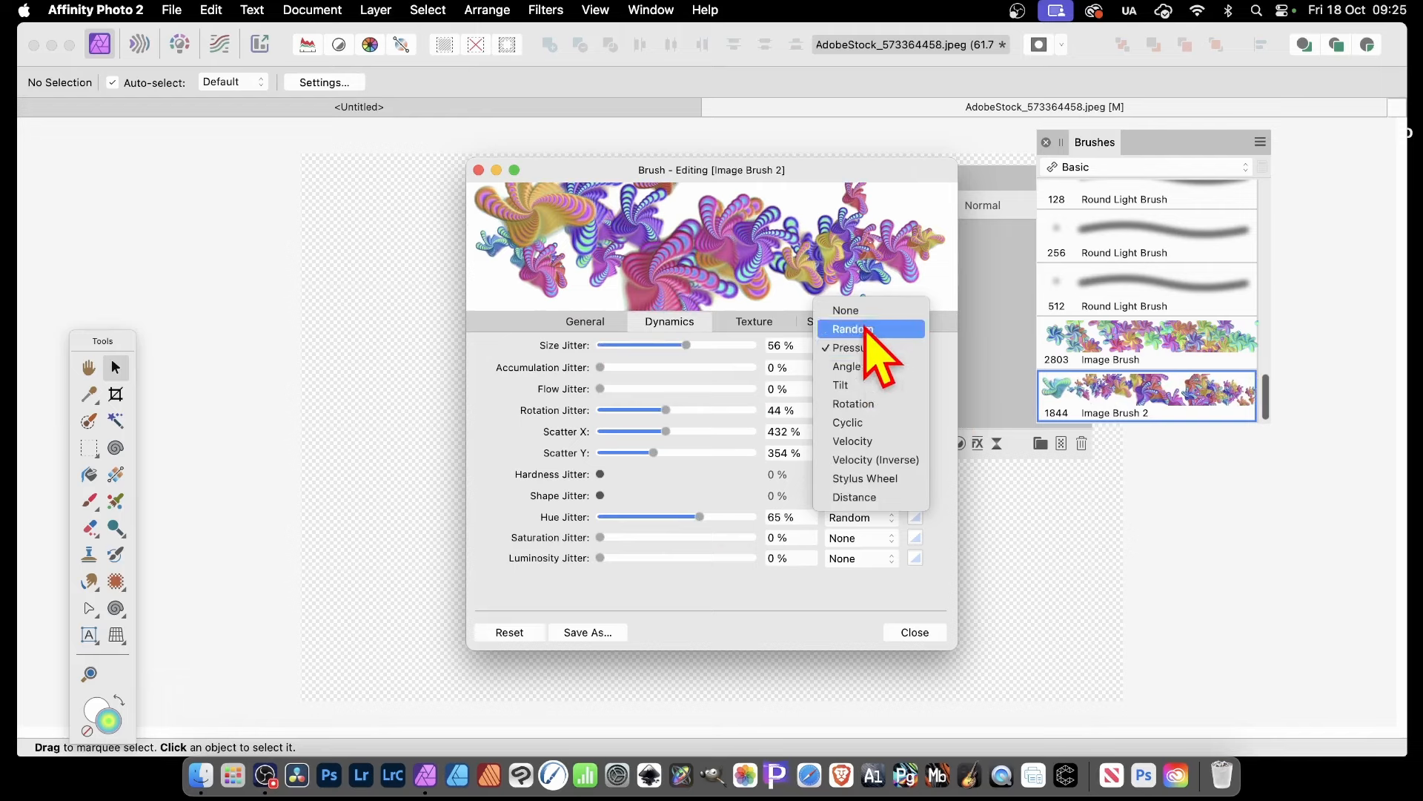
click(843, 324)
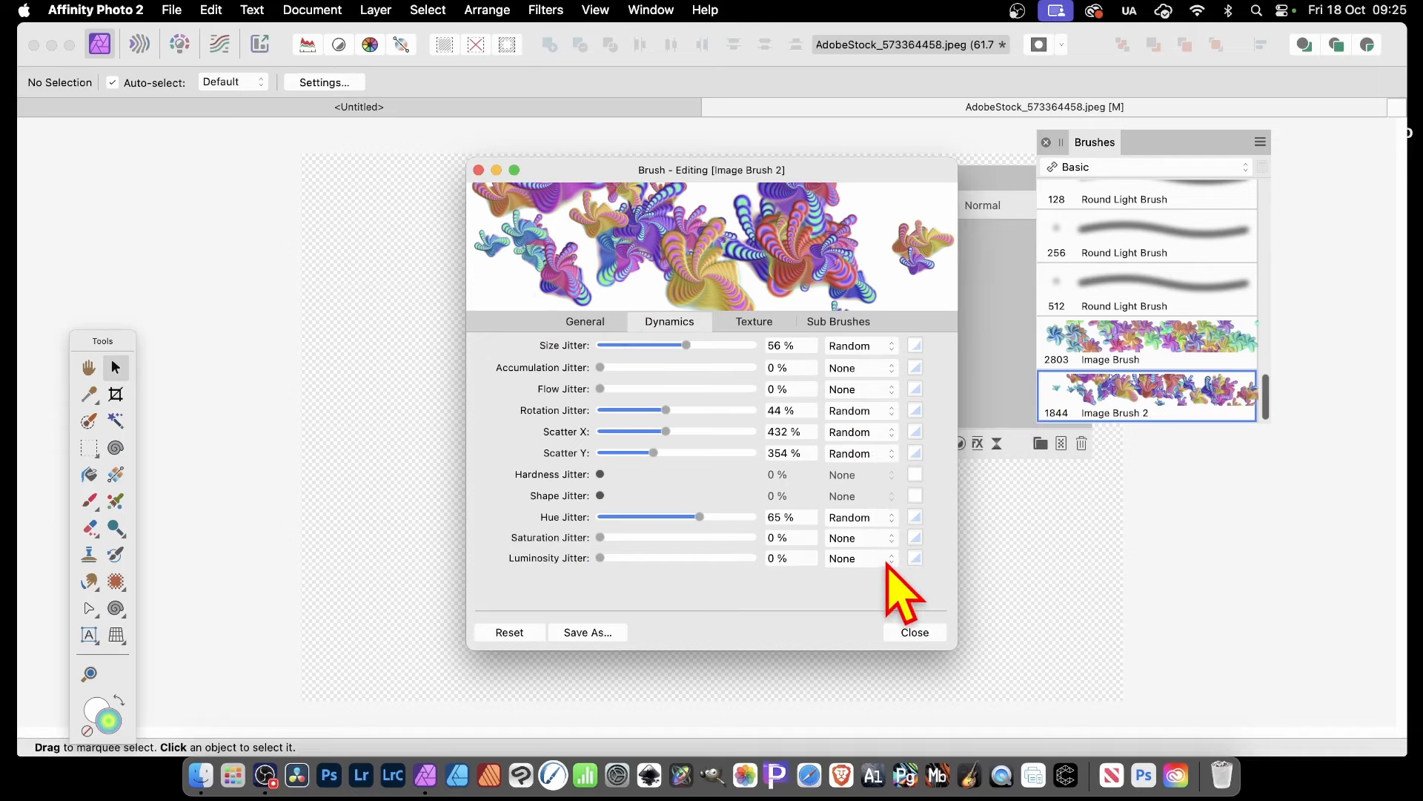
click(920, 632)
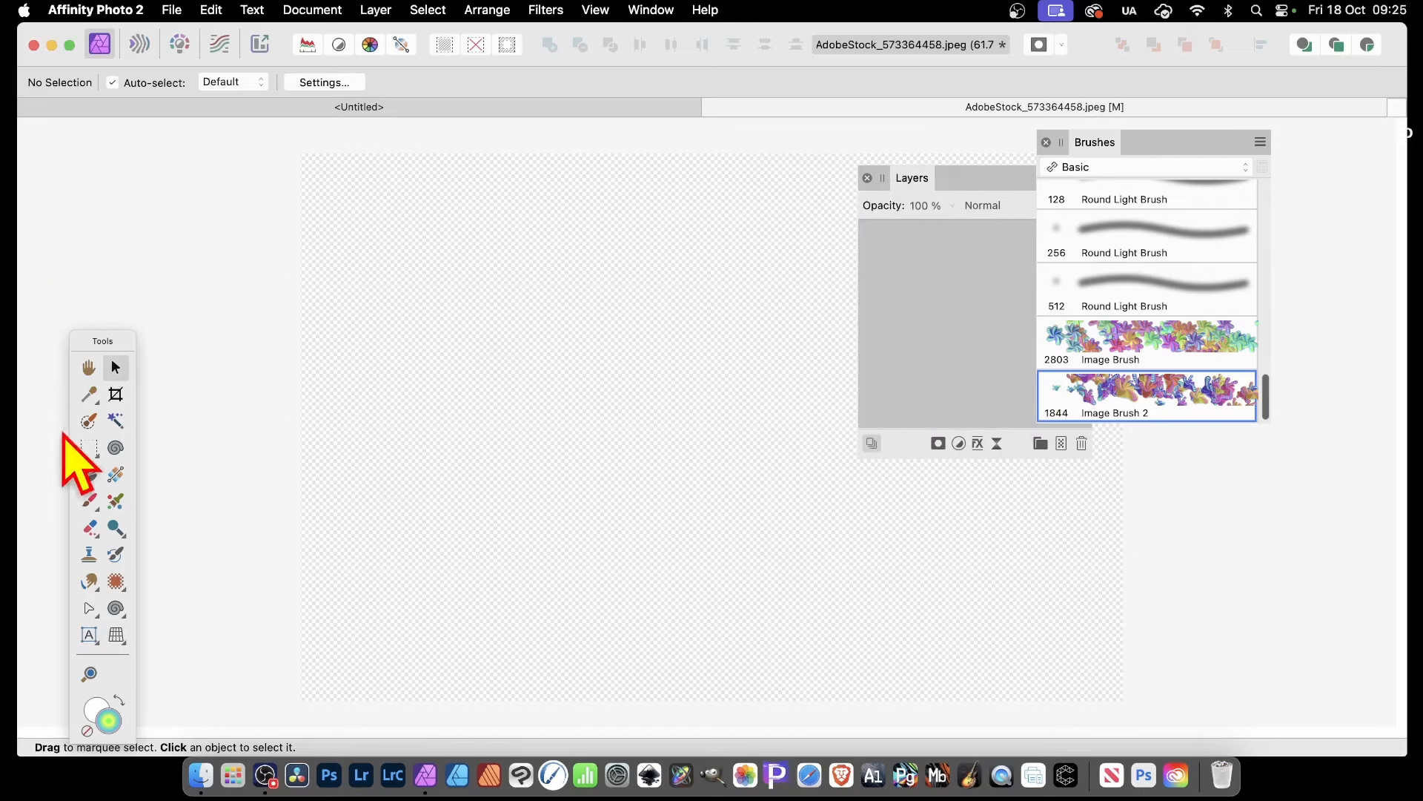
Step: Paint spirals over the whole empty canvas using the Paint Brush Tool with Image Brush 2 at 1844 px width
click(88, 500)
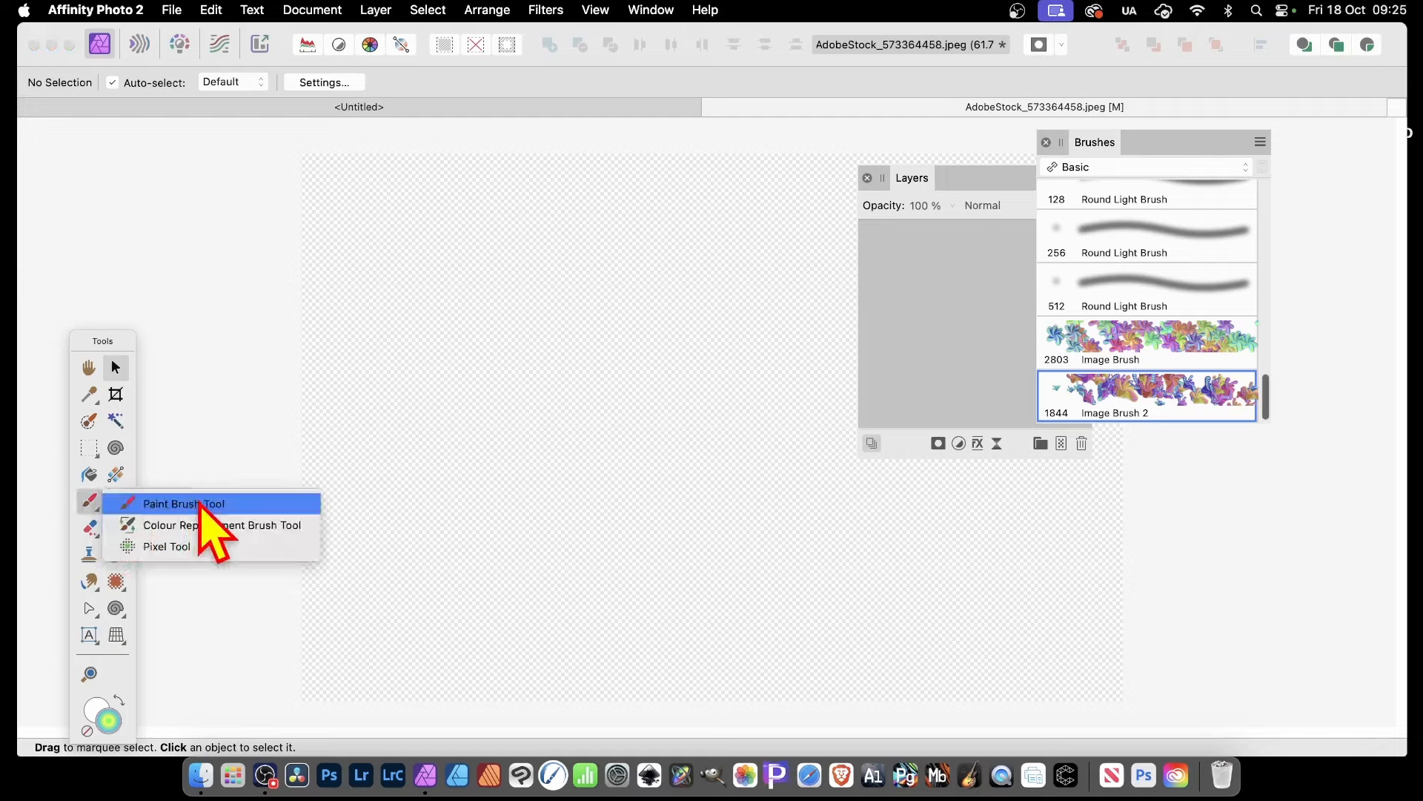
click(200, 505)
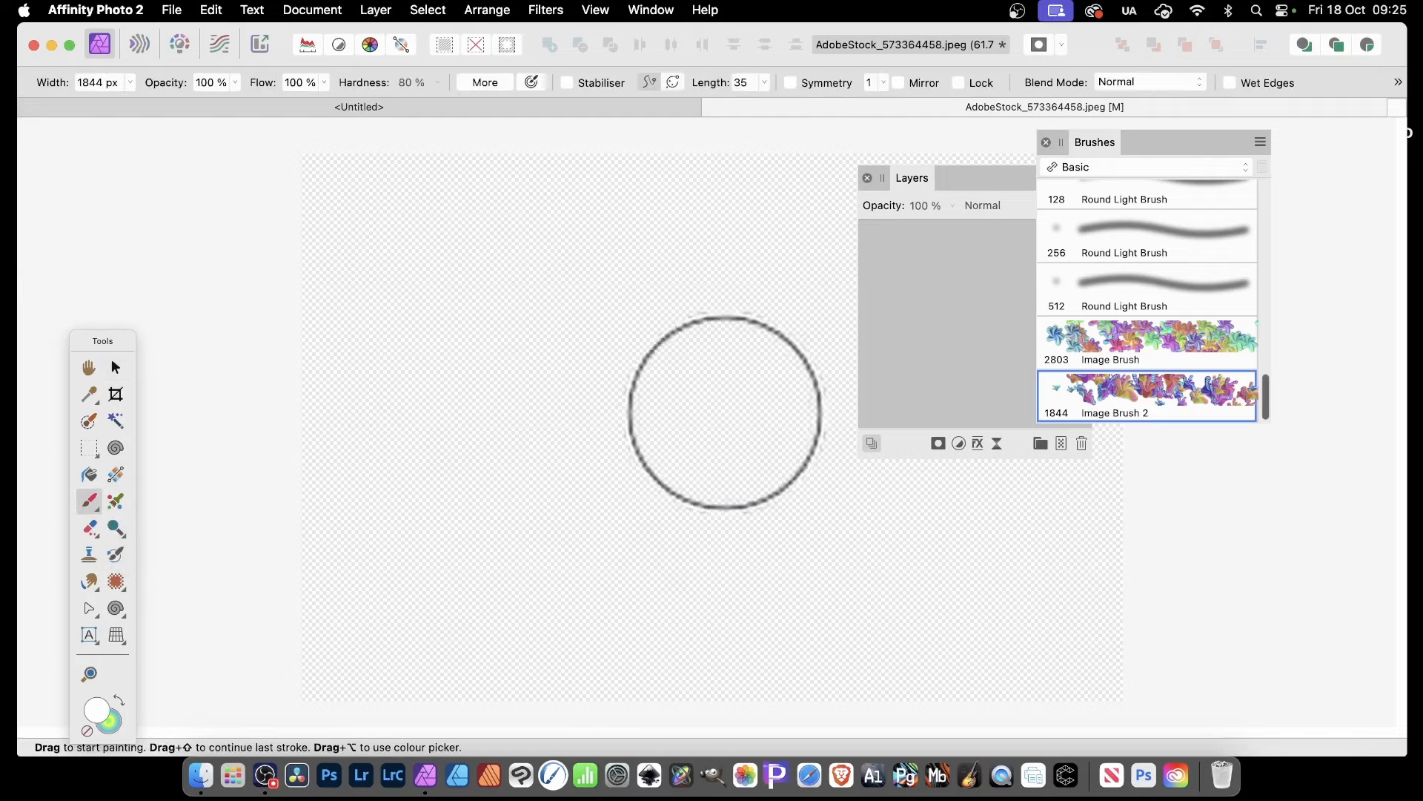
mouse_move(724, 413)
mouse_down()
mouse_move(689, 518)
mouse_move(420, 546)
mouse_move(365, 423)
mouse_move(413, 223)
mouse_move(975, 631)
mouse_up()
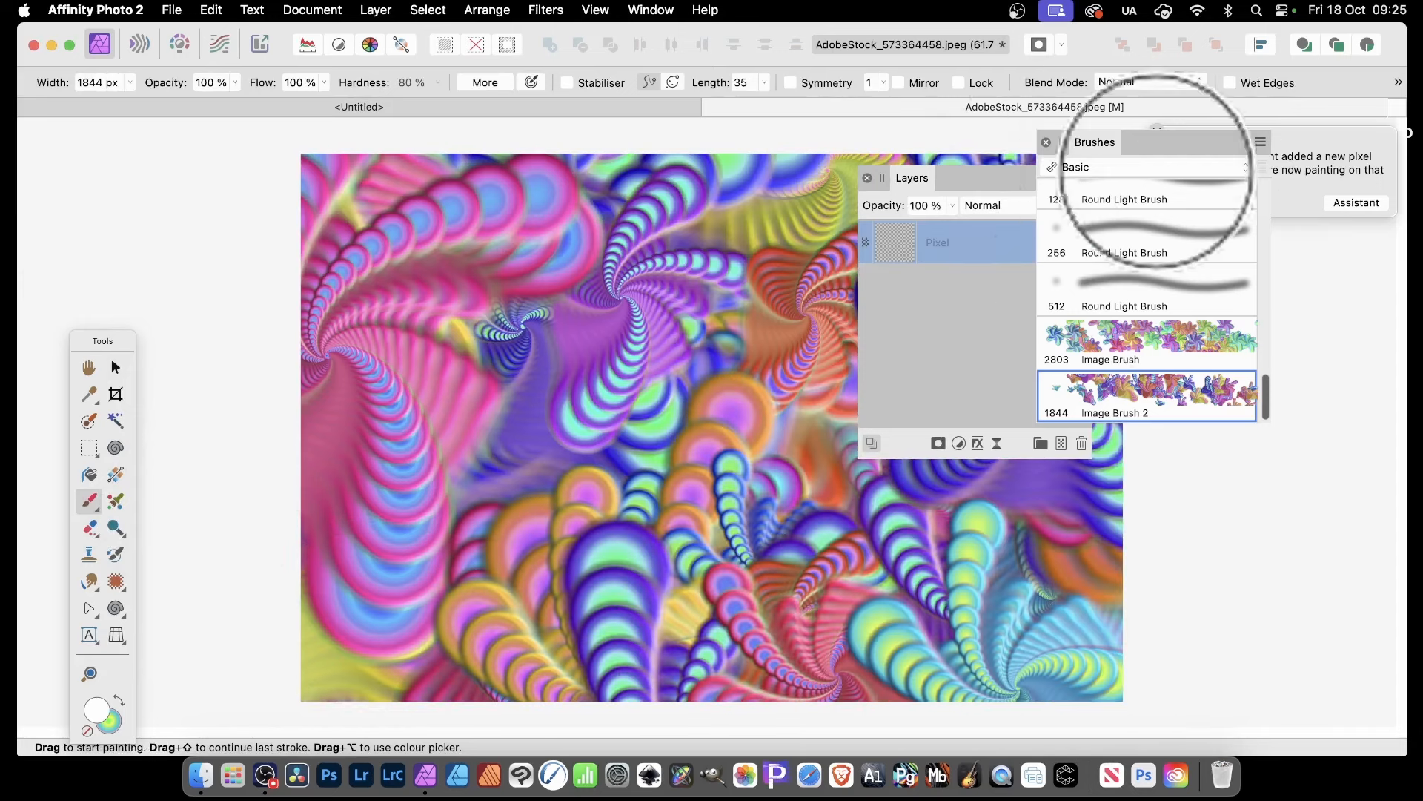
Step: Set the brush width to 1000 px and paint smaller spirals over the existing artwork
click(131, 82)
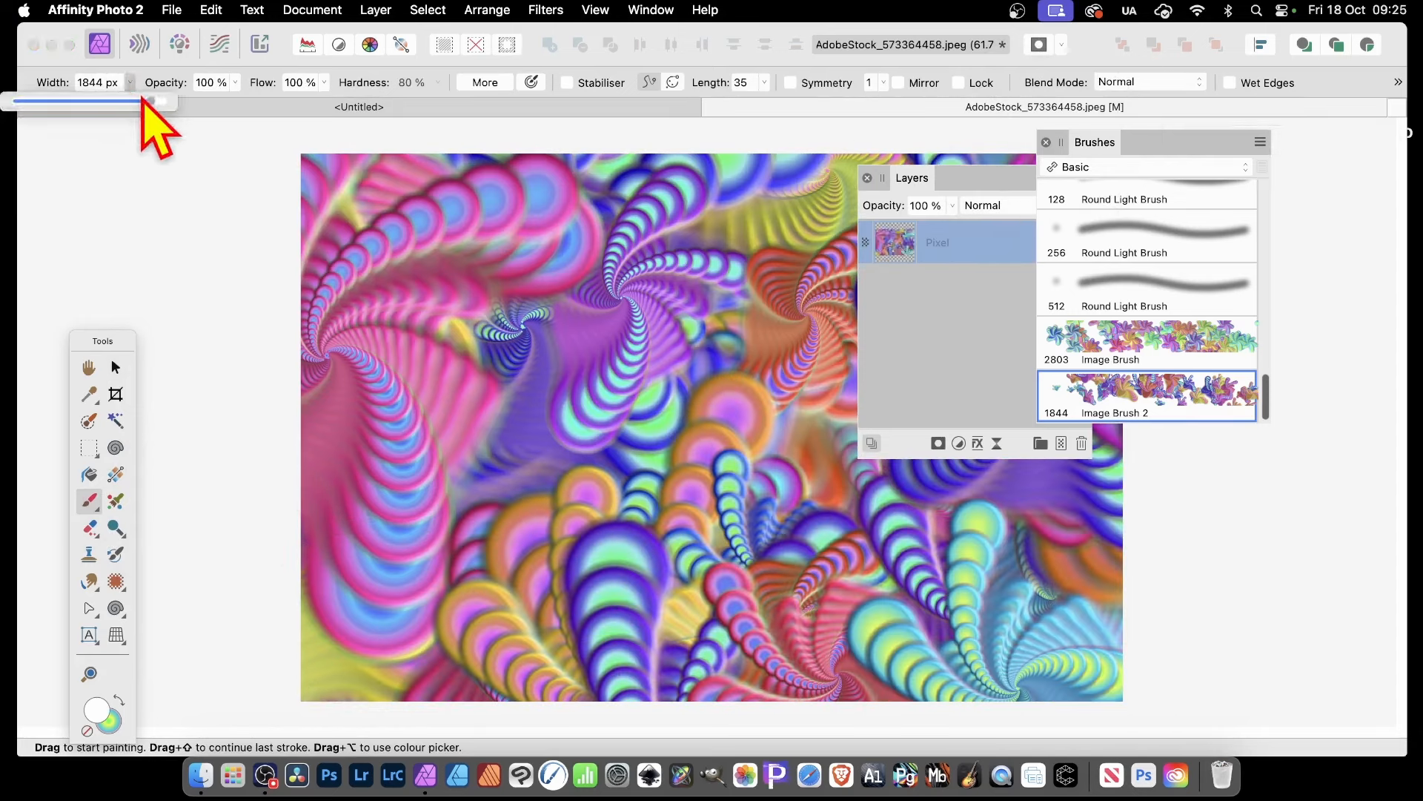
click(143, 100)
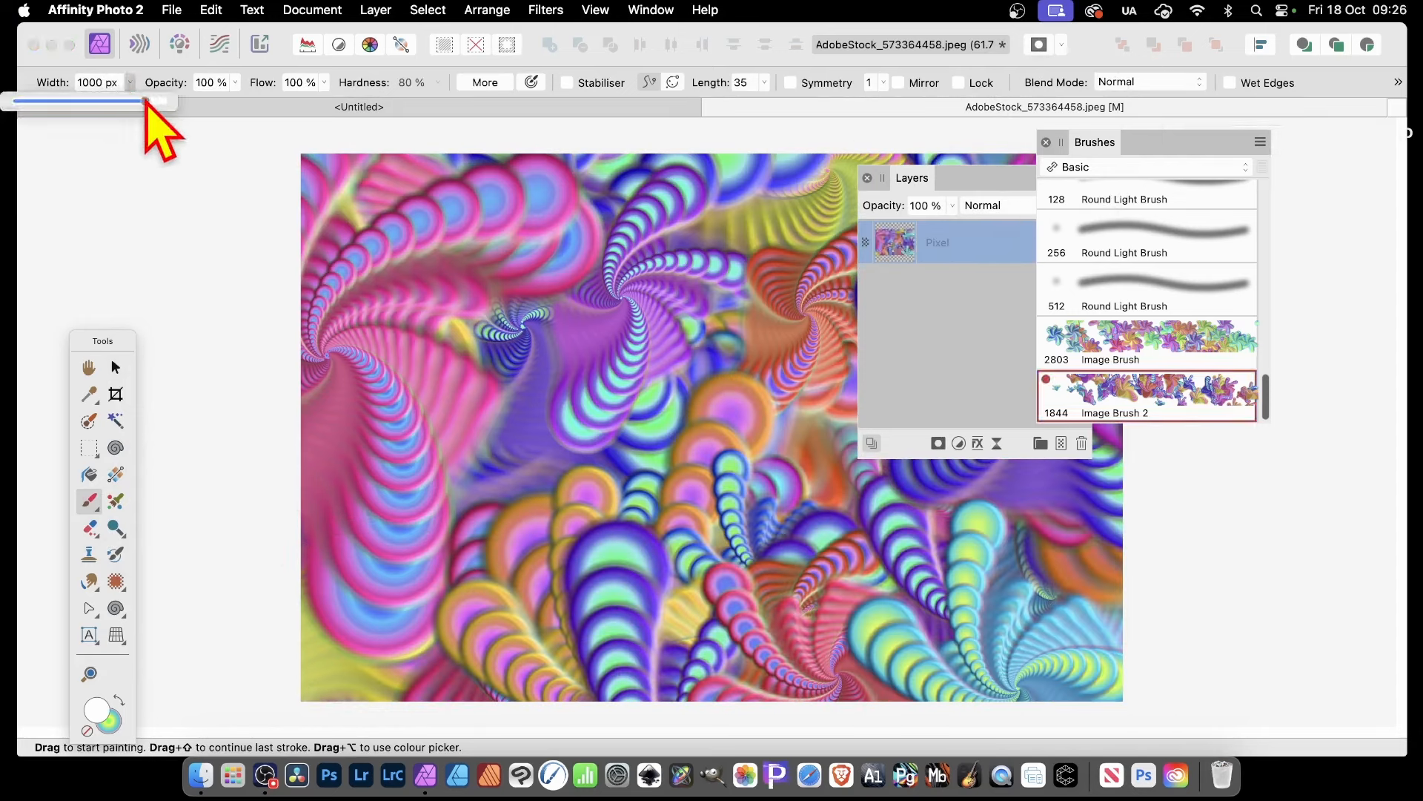
mouse_move(572, 343)
mouse_down()
mouse_move(619, 466)
mouse_move(315, 386)
mouse_move(993, 603)
mouse_move(1153, 683)
mouse_up()
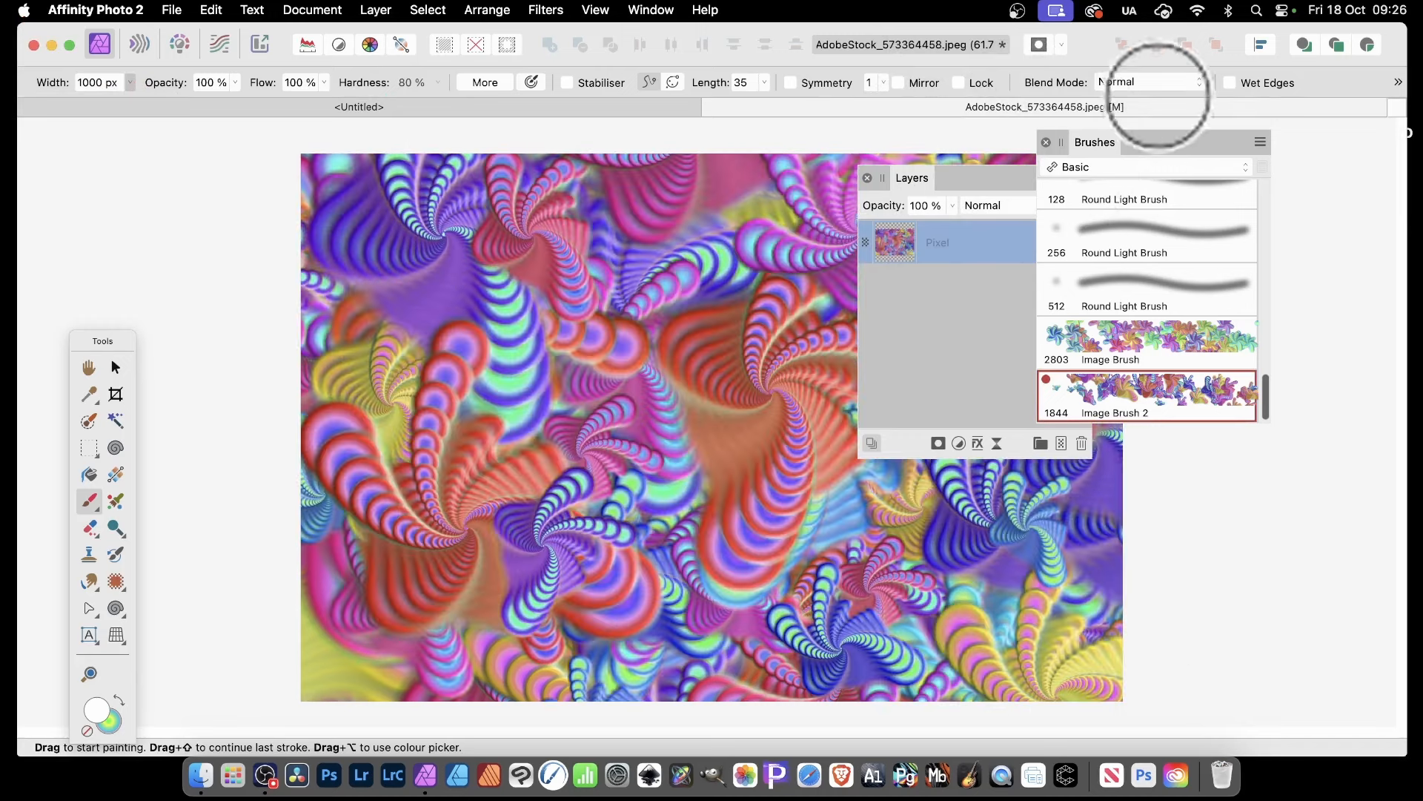
Step: Clear the Layers and Brushes panels from the canvas and paint another pass of spirals across the artwork
click(867, 177)
mouse_move(1110, 142)
mouse_down()
mouse_move(1127, 210)
mouse_move(1157, 212)
mouse_move(947, 375)
mouse_move(658, 327)
mouse_move(487, 342)
mouse_move(127, 222)
mouse_move(111, 191)
mouse_move(318, 190)
mouse_up()
click(1154, 208)
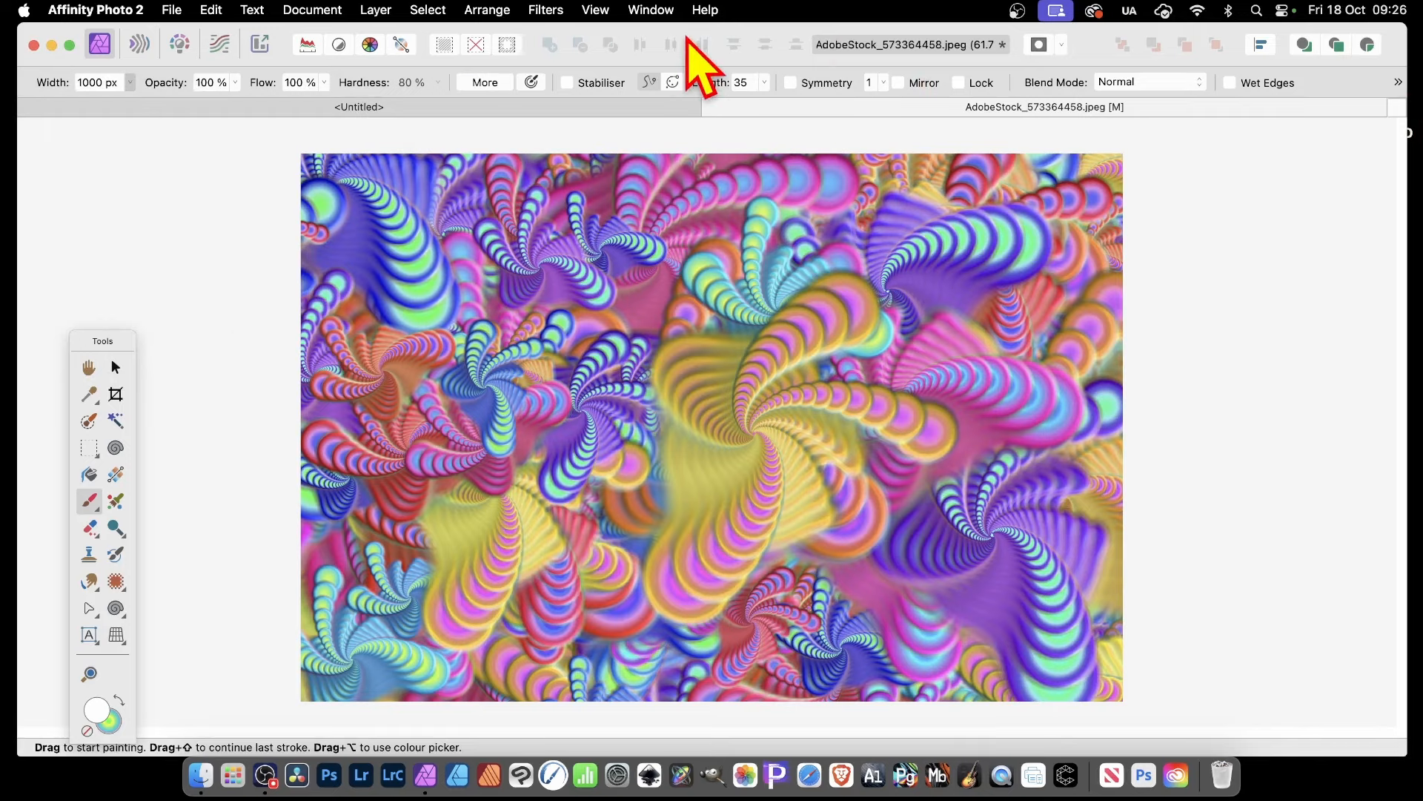
Step: Start the Deform distortion filter on the painted layer and pull the large central yellow spiral towards the lower right
click(543, 9)
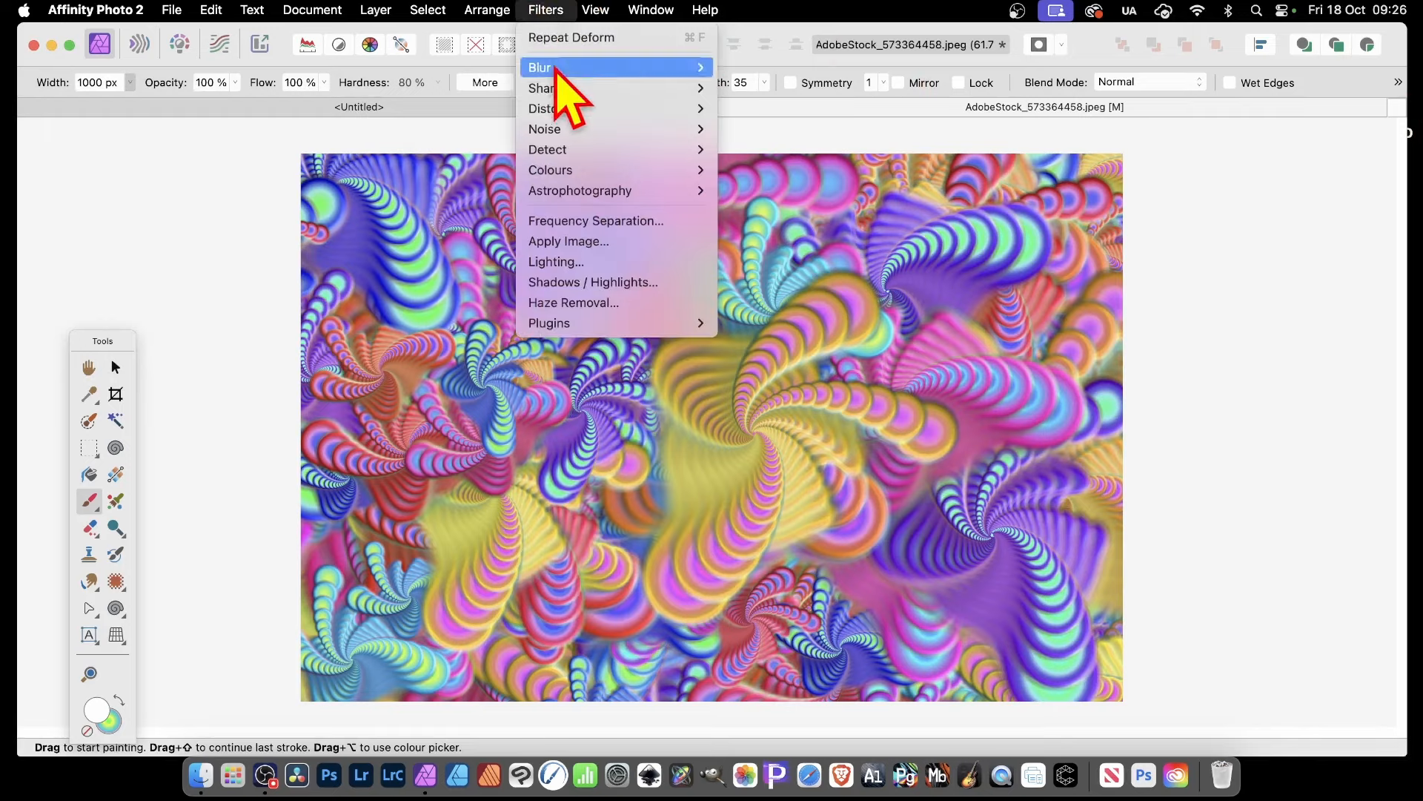
key(Escape)
click(547, 9)
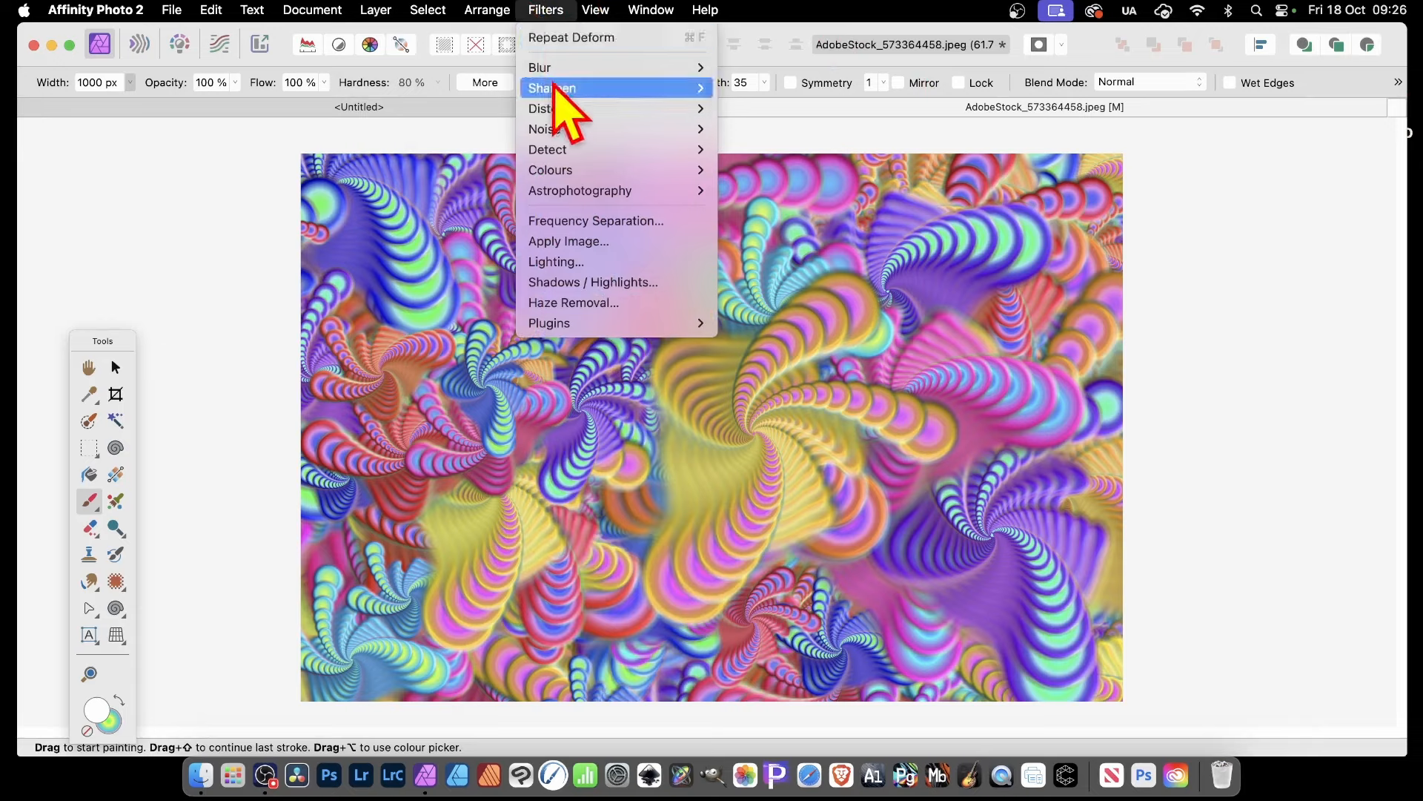
mouse_move(704, 111)
click(763, 109)
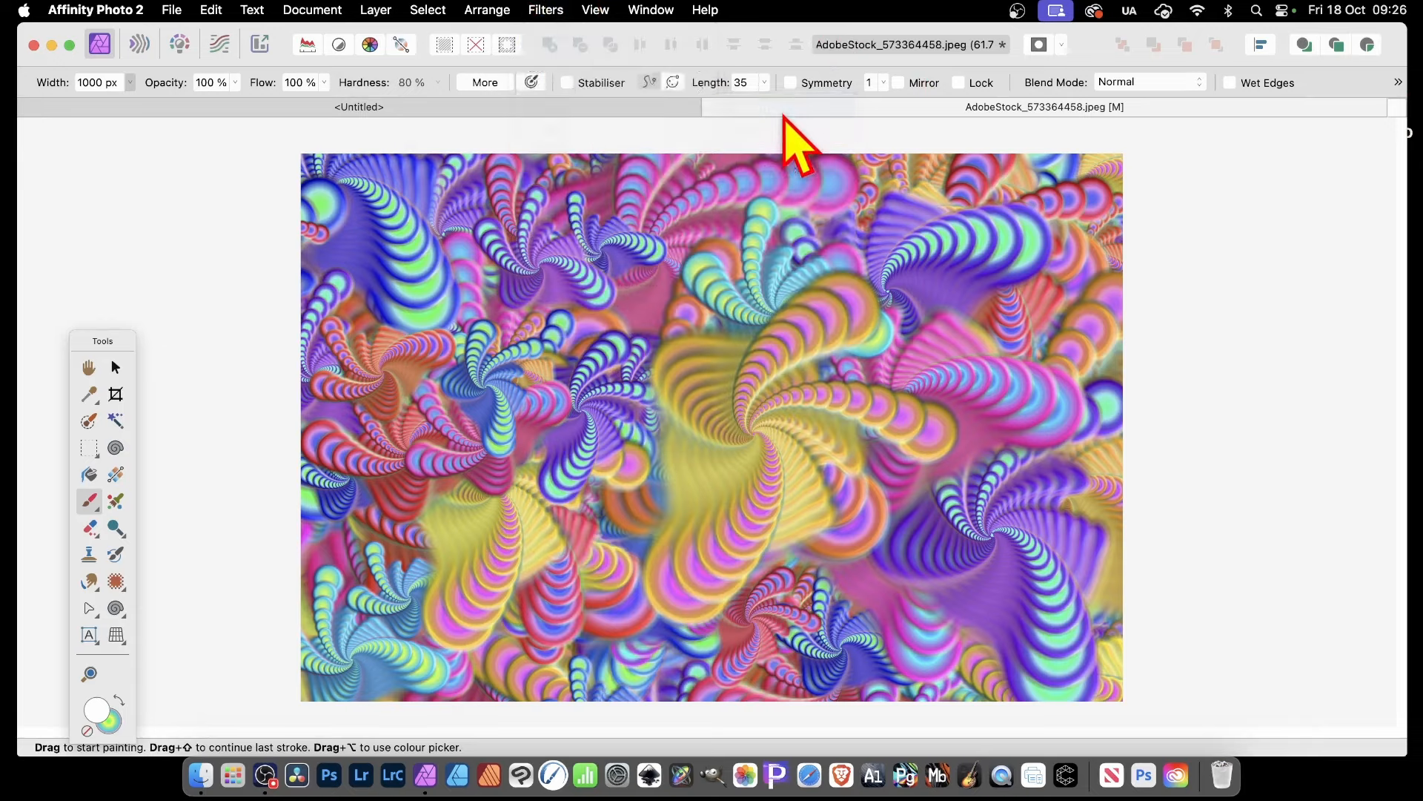
drag(590, 375, 1035, 541)
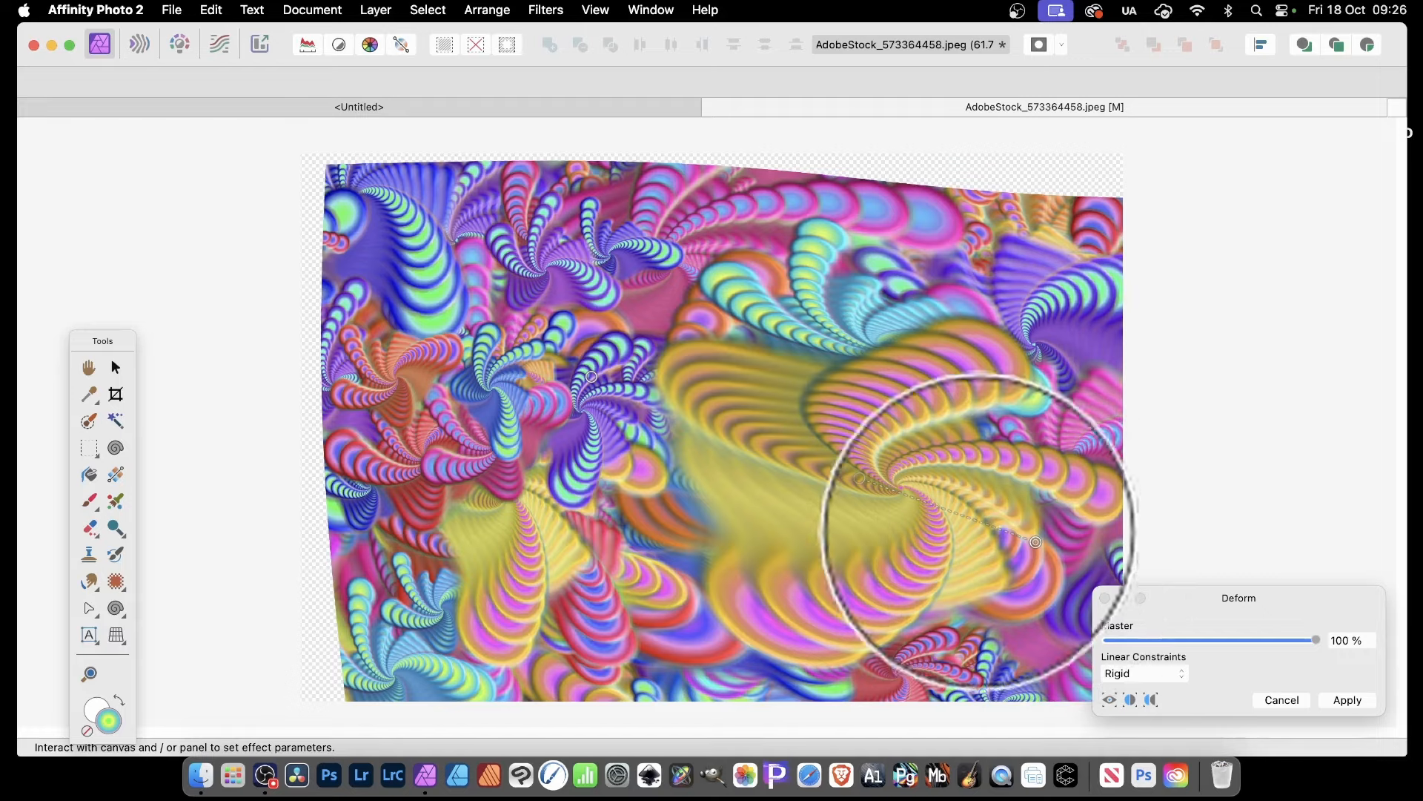
Step: Stretch the left part of the artwork outward and downward, apply the deformation, and paint more spirals over the result
click(476, 432)
drag(476, 431, 244, 433)
click(502, 437)
drag(503, 437, 379, 619)
click(1345, 701)
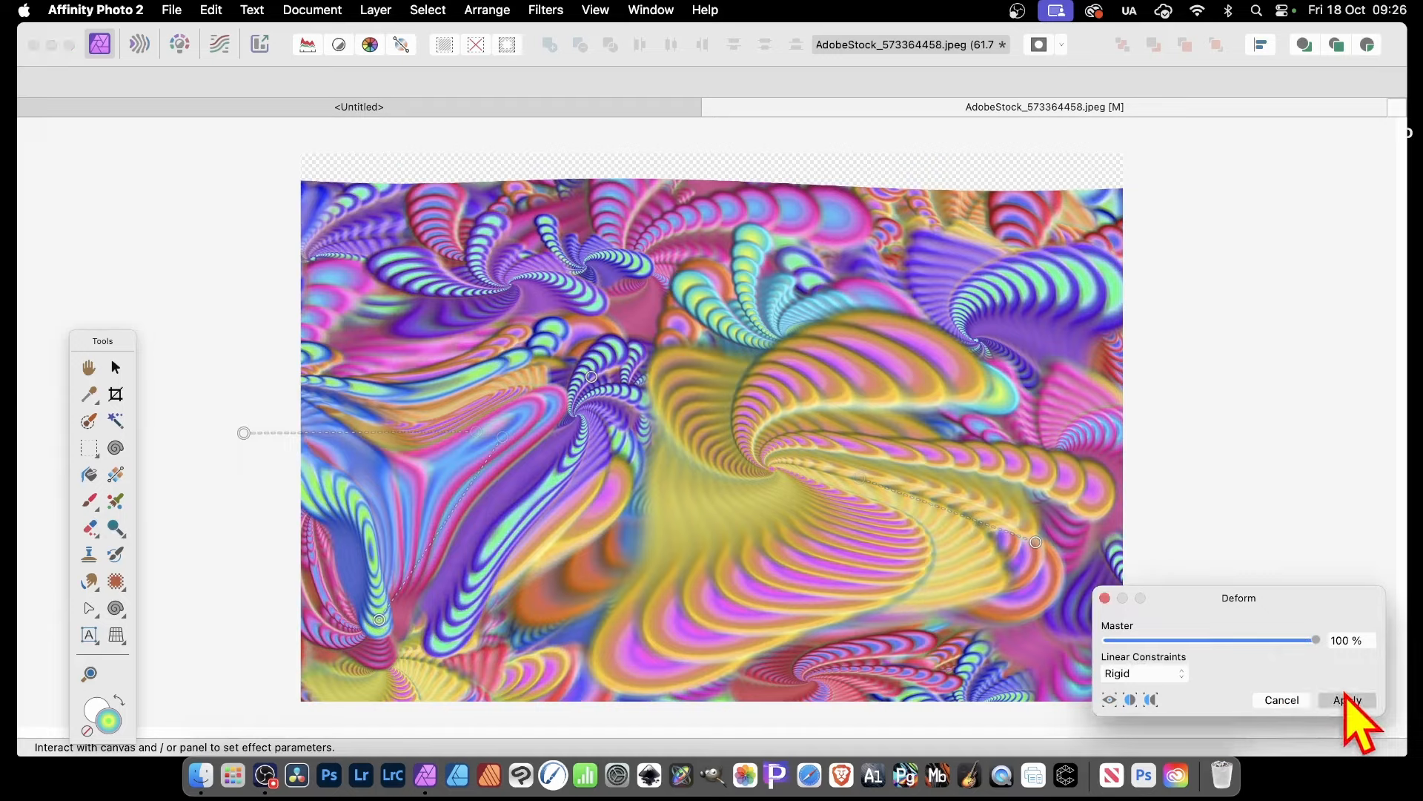
mouse_move(725, 372)
mouse_down()
mouse_move(736, 436)
mouse_move(717, 440)
mouse_move(580, 433)
mouse_move(316, 363)
mouse_move(557, 305)
mouse_move(913, 358)
mouse_move(814, 301)
mouse_move(776, 302)
mouse_move(921, 367)
mouse_move(1046, 317)
mouse_move(1066, 250)
mouse_move(1000, 208)
mouse_move(952, 328)
mouse_move(412, 127)
mouse_up()
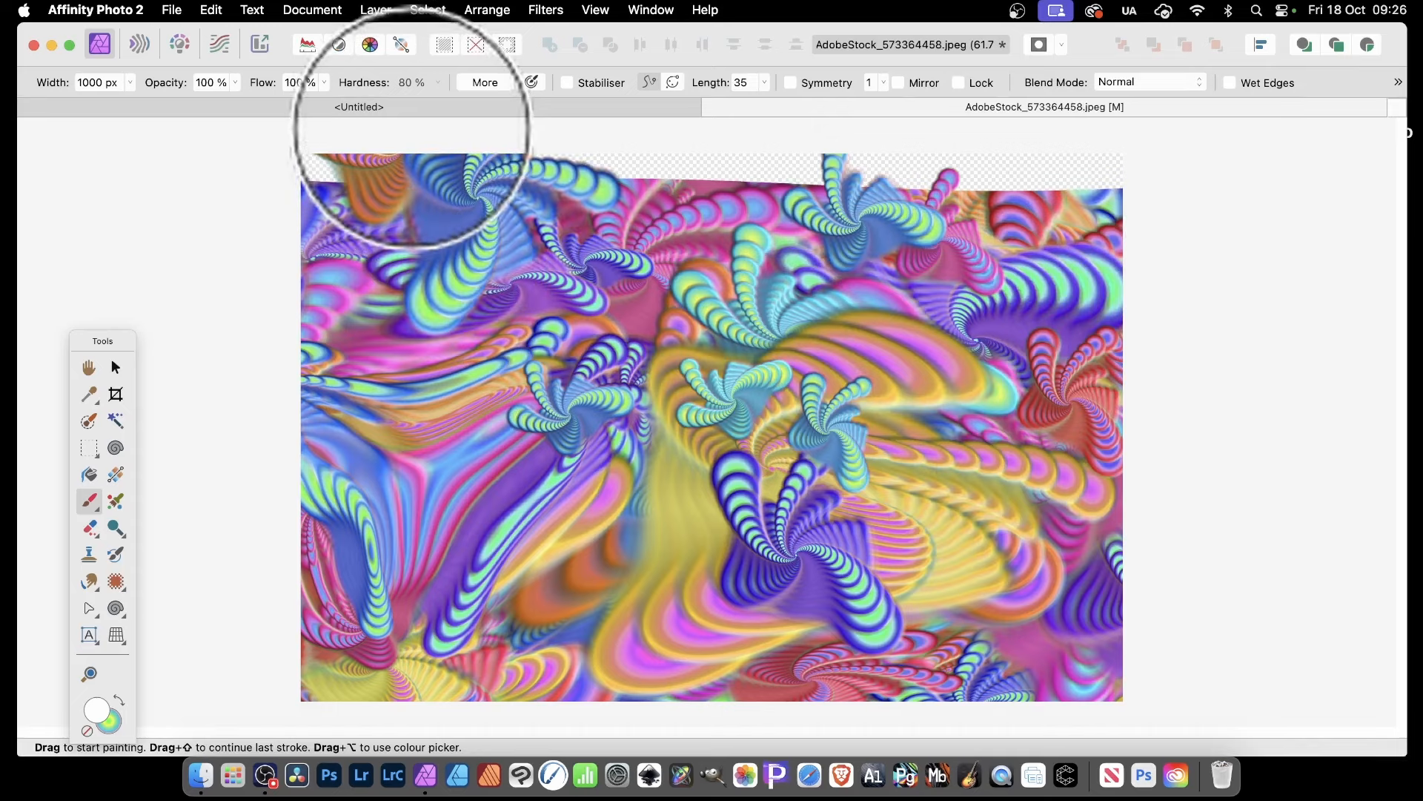
Step: Convert the artwork to greyscale with a Black & White adjustment, darkening the reds and yellows, and merge it into the layer
click(375, 10)
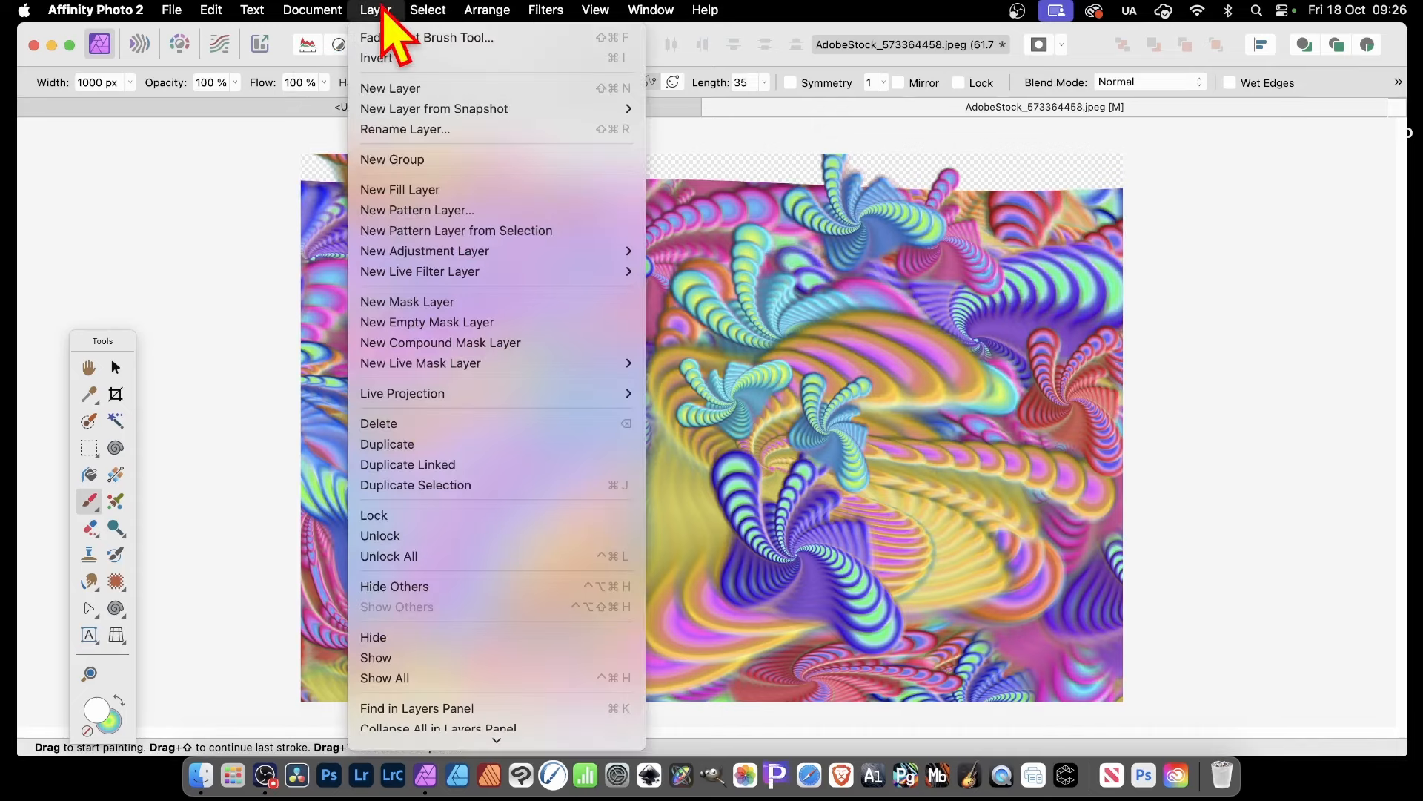
mouse_move(434, 253)
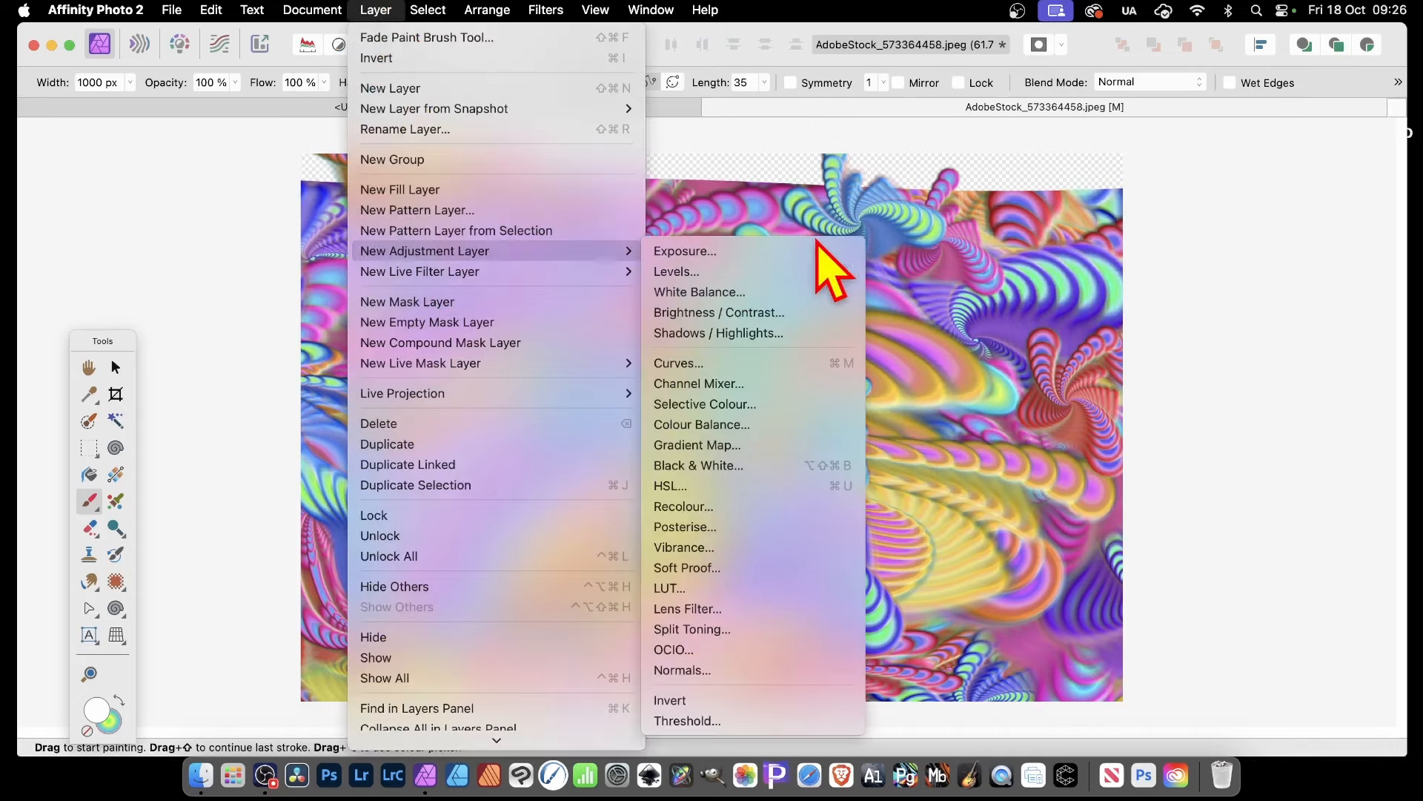
click(728, 470)
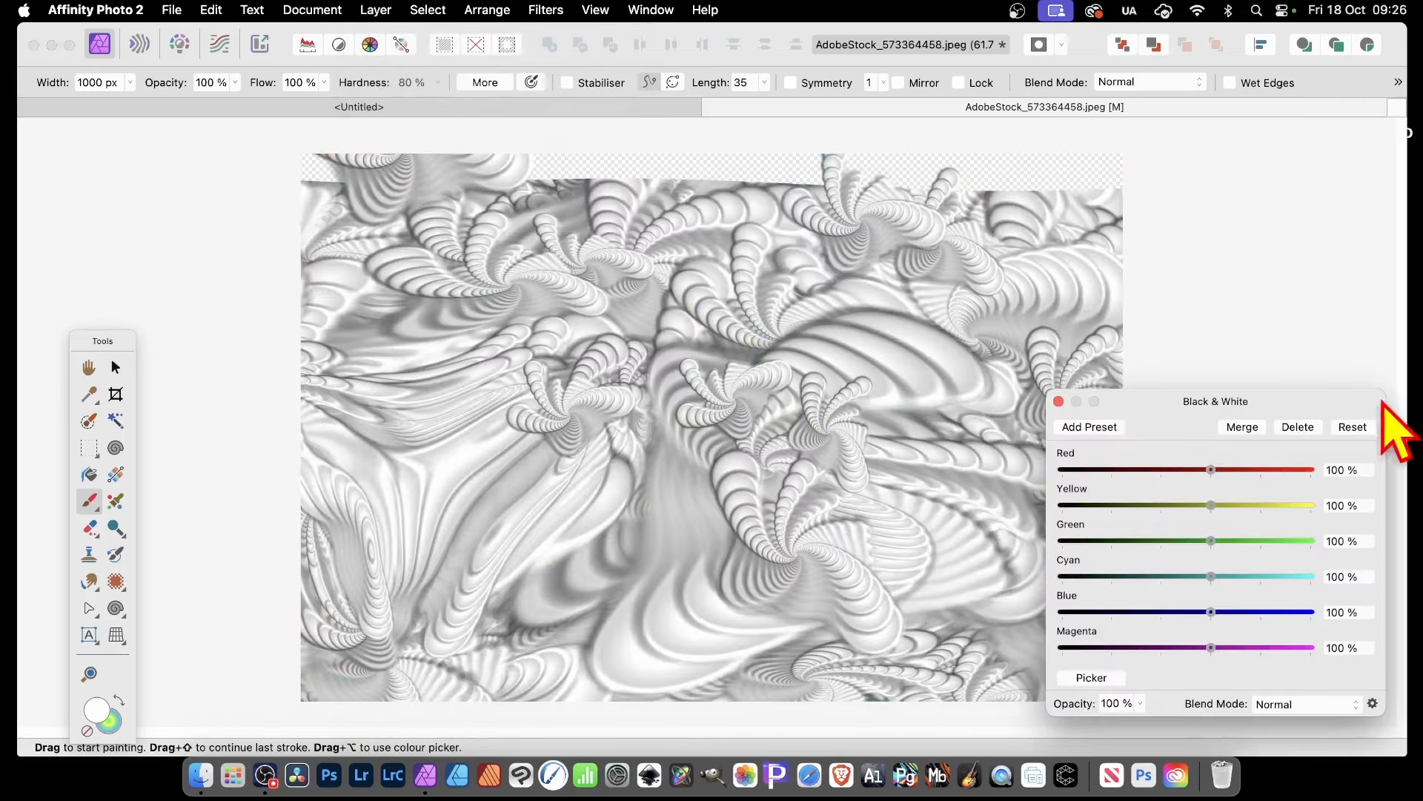
drag(1223, 409, 873, 288)
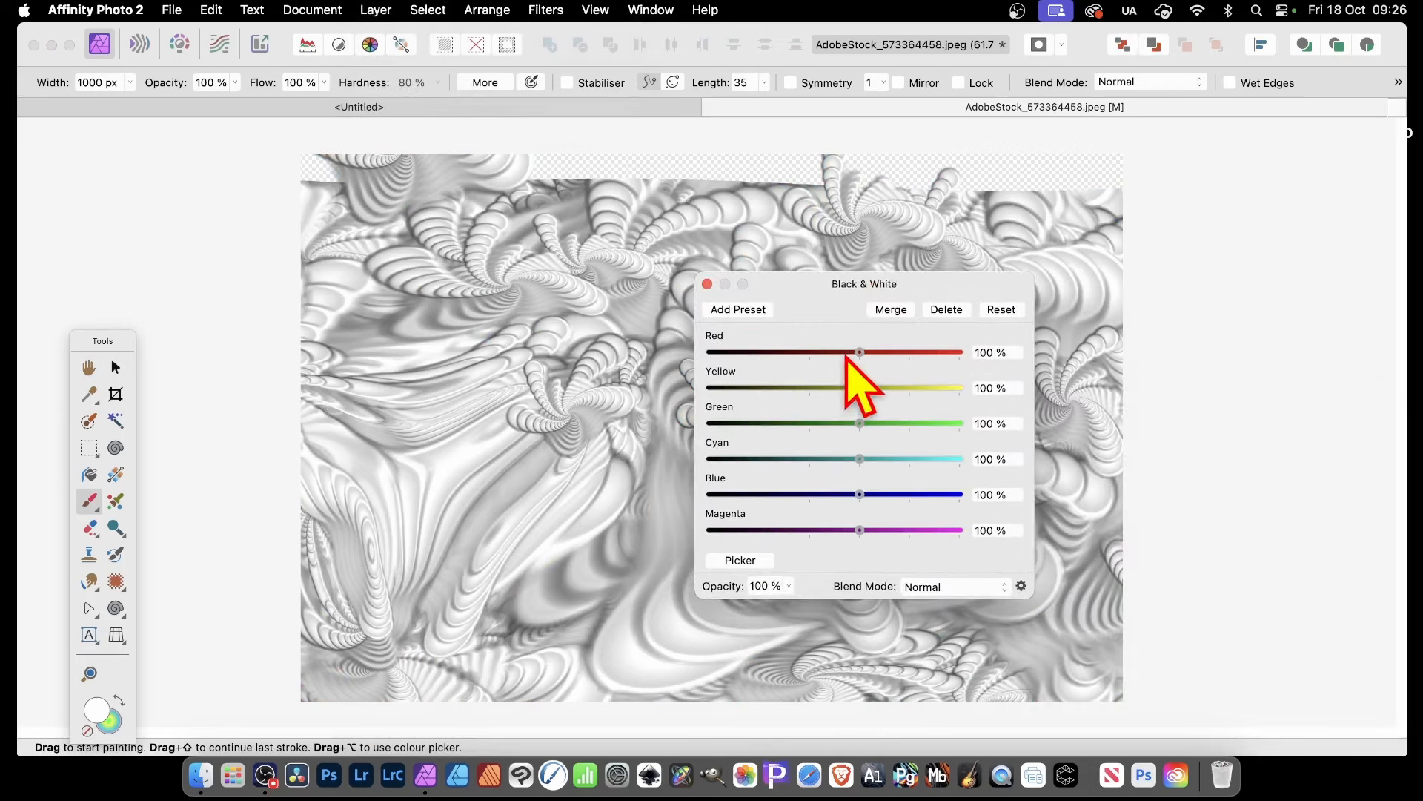
drag(846, 353, 841, 386)
click(891, 309)
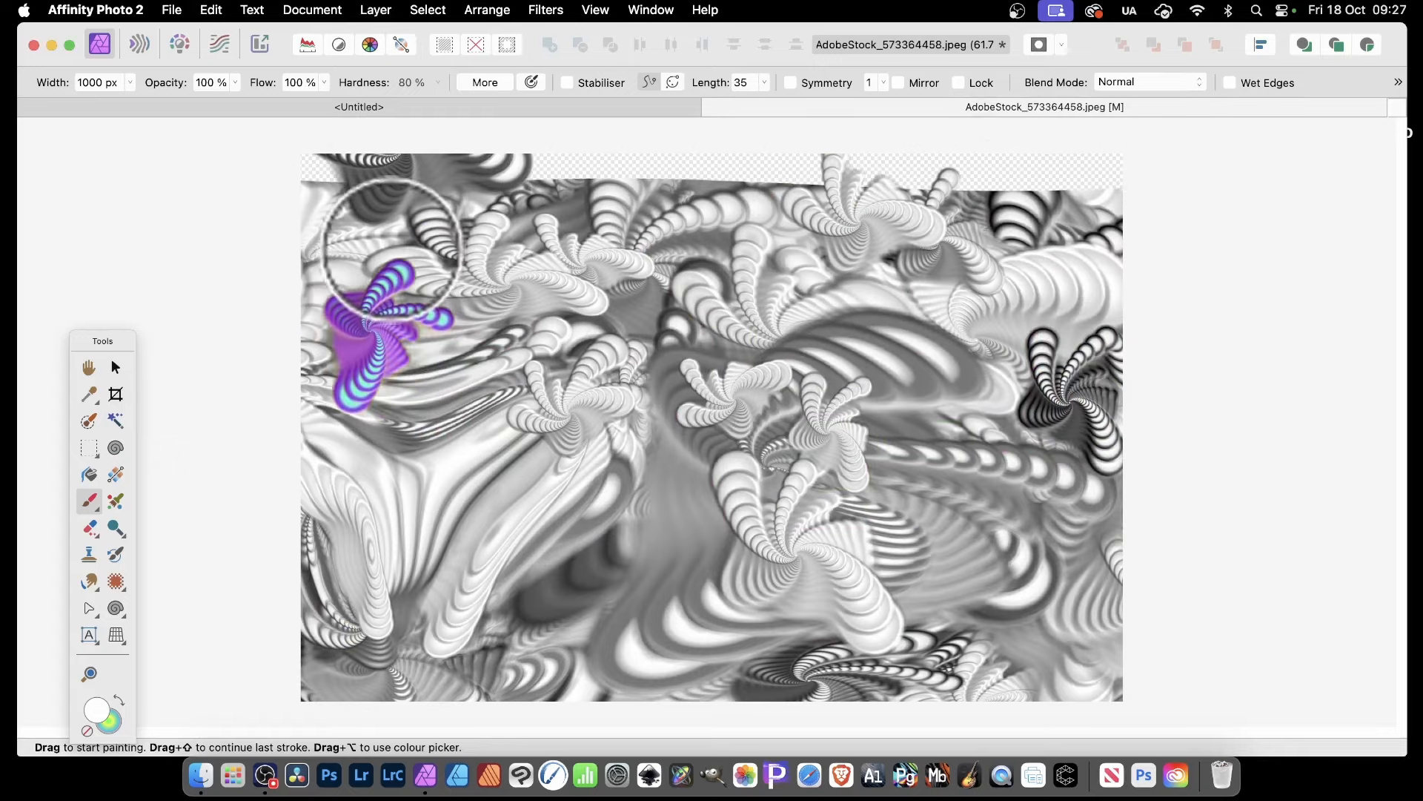
Step: Place several single coloured spirals at scattered spots over the greyscale artwork
click(404, 246)
click(743, 317)
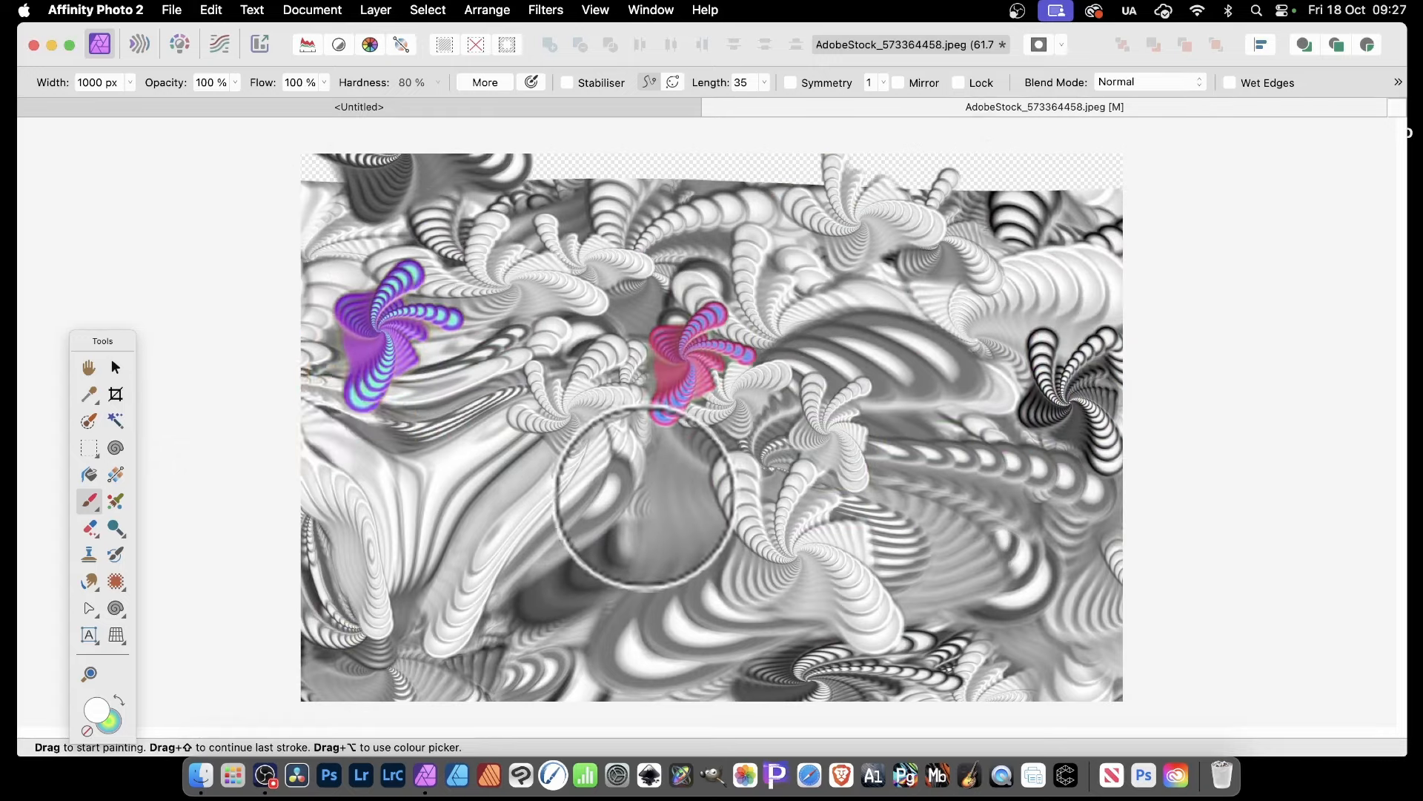
click(648, 495)
click(978, 593)
click(1075, 345)
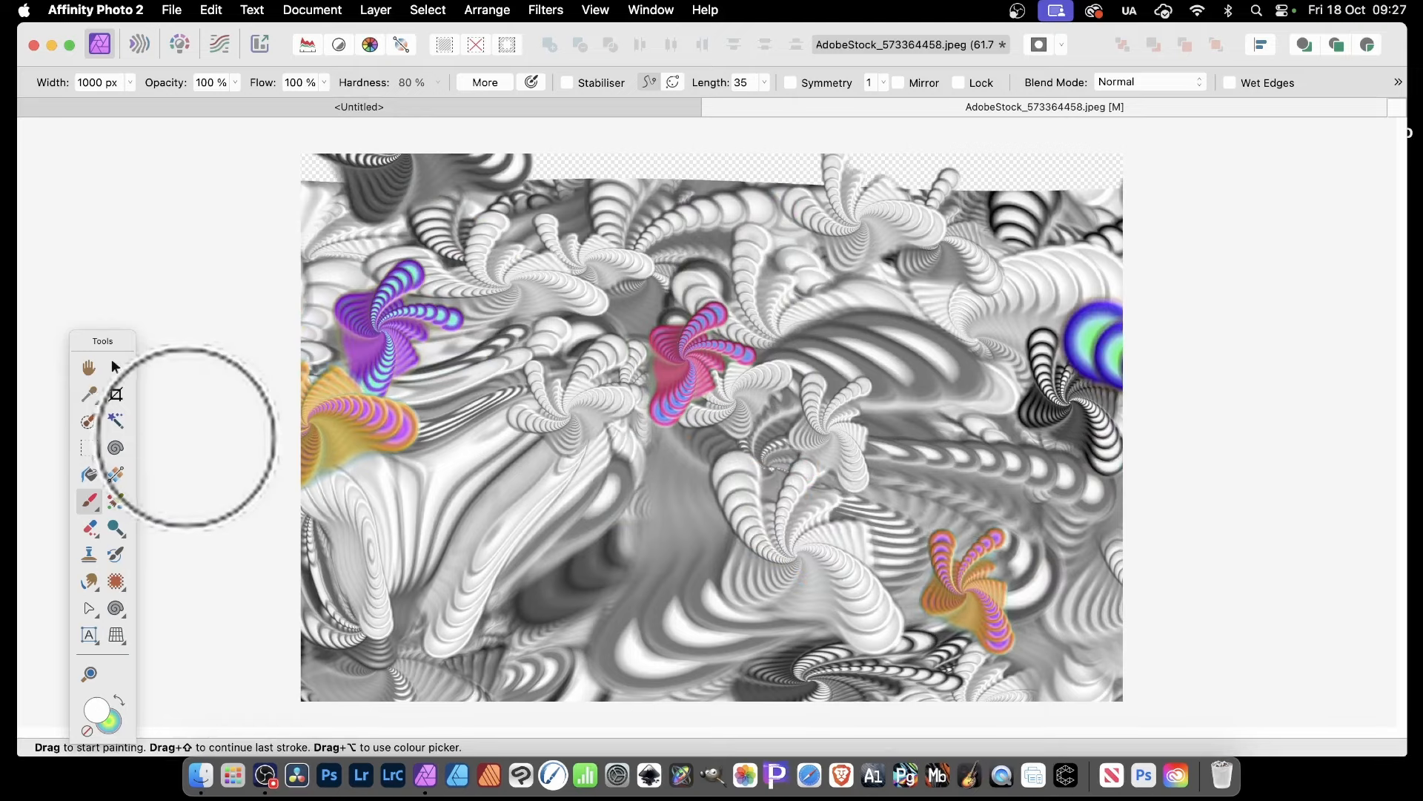
Step: Add a new layer and paint larger coloured spirals over the greyscale artwork, undoing an unwanted stroke
click(376, 10)
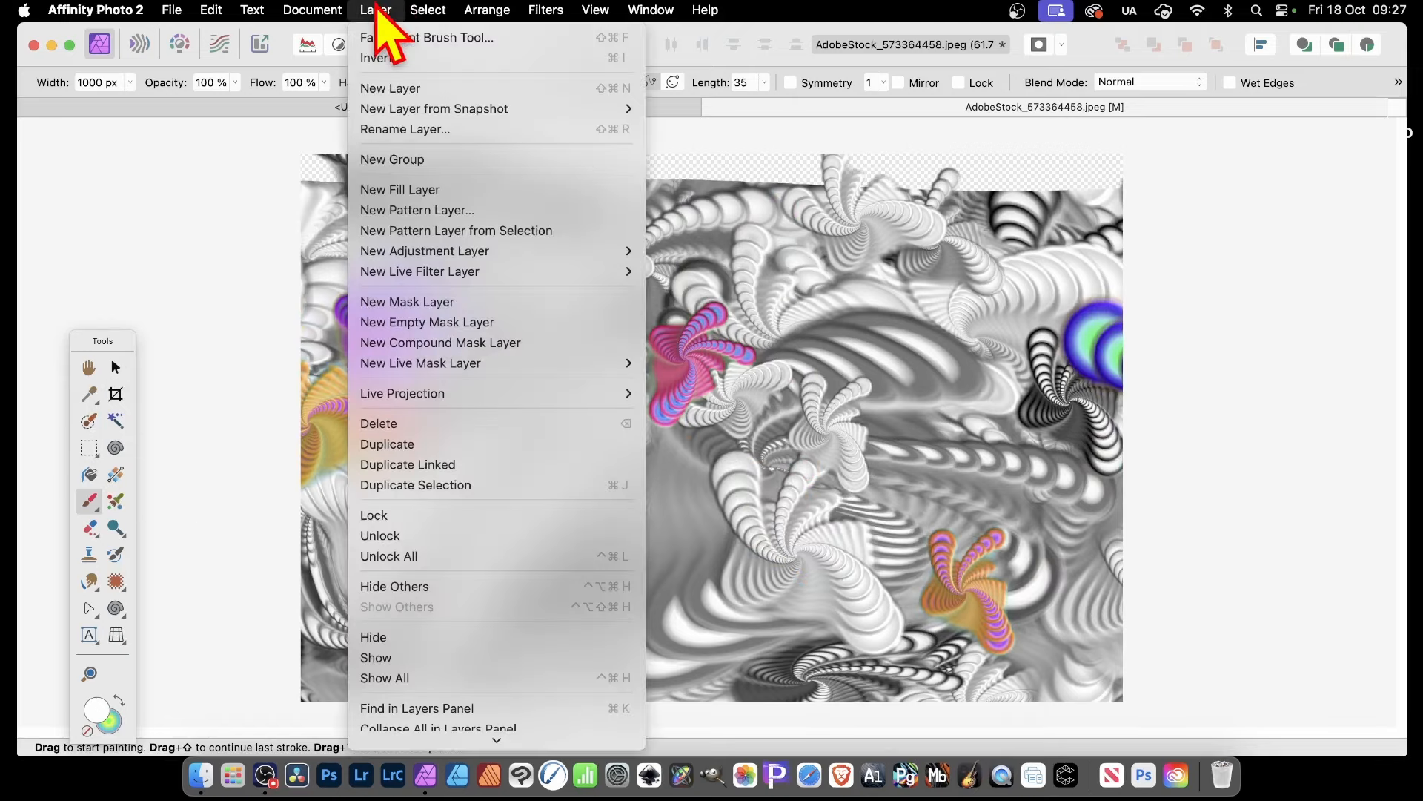
click(393, 89)
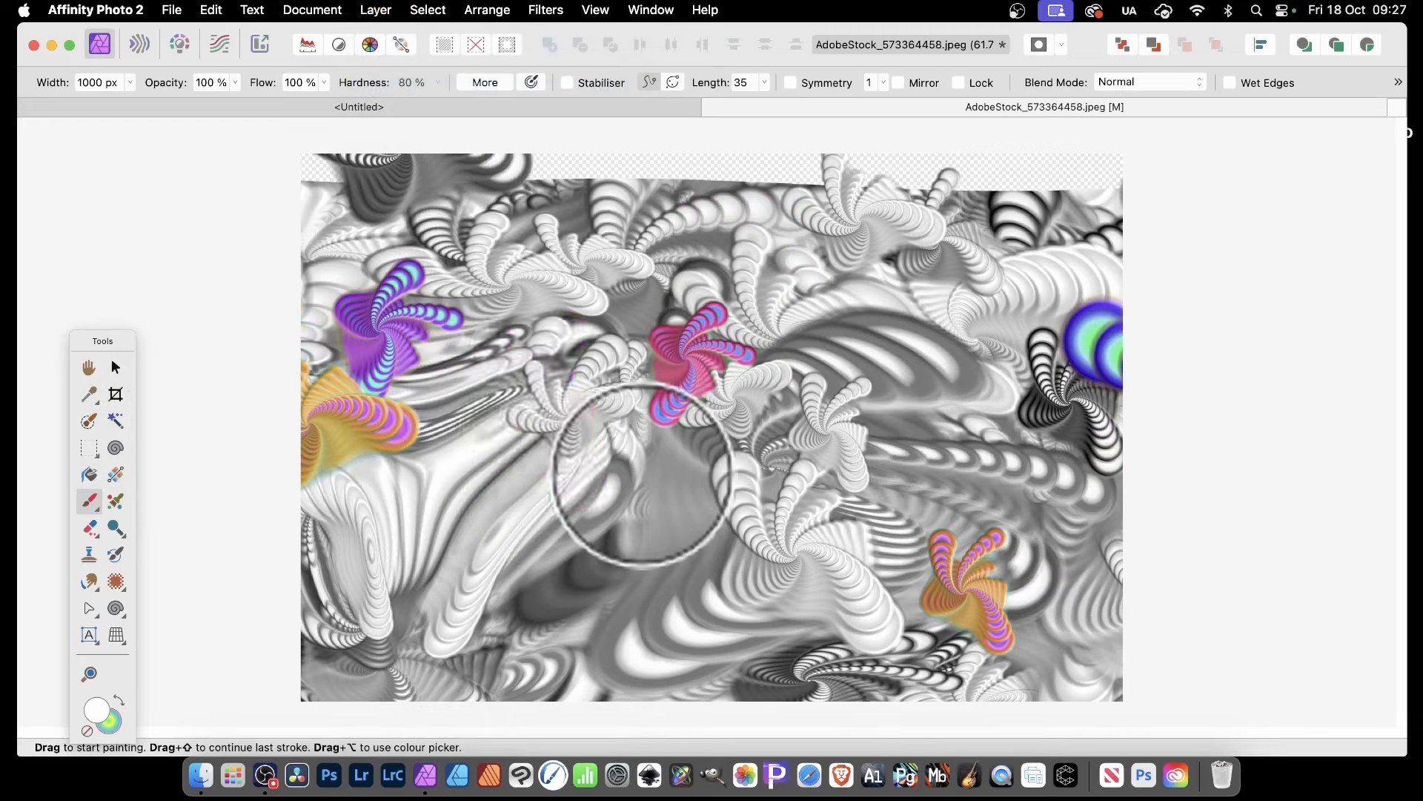
mouse_move(642, 475)
mouse_down()
mouse_move(695, 271)
mouse_move(741, 186)
mouse_move(937, 279)
mouse_move(773, 340)
mouse_move(886, 469)
mouse_move(612, 521)
mouse_move(573, 591)
mouse_move(685, 625)
mouse_move(1047, 543)
mouse_move(911, 508)
mouse_move(620, 514)
mouse_move(748, 553)
mouse_move(775, 599)
mouse_move(832, 564)
mouse_move(868, 392)
mouse_move(958, 182)
mouse_move(946, 124)
mouse_move(989, 190)
mouse_move(379, 497)
mouse_move(469, 419)
mouse_up()
key(super+z)
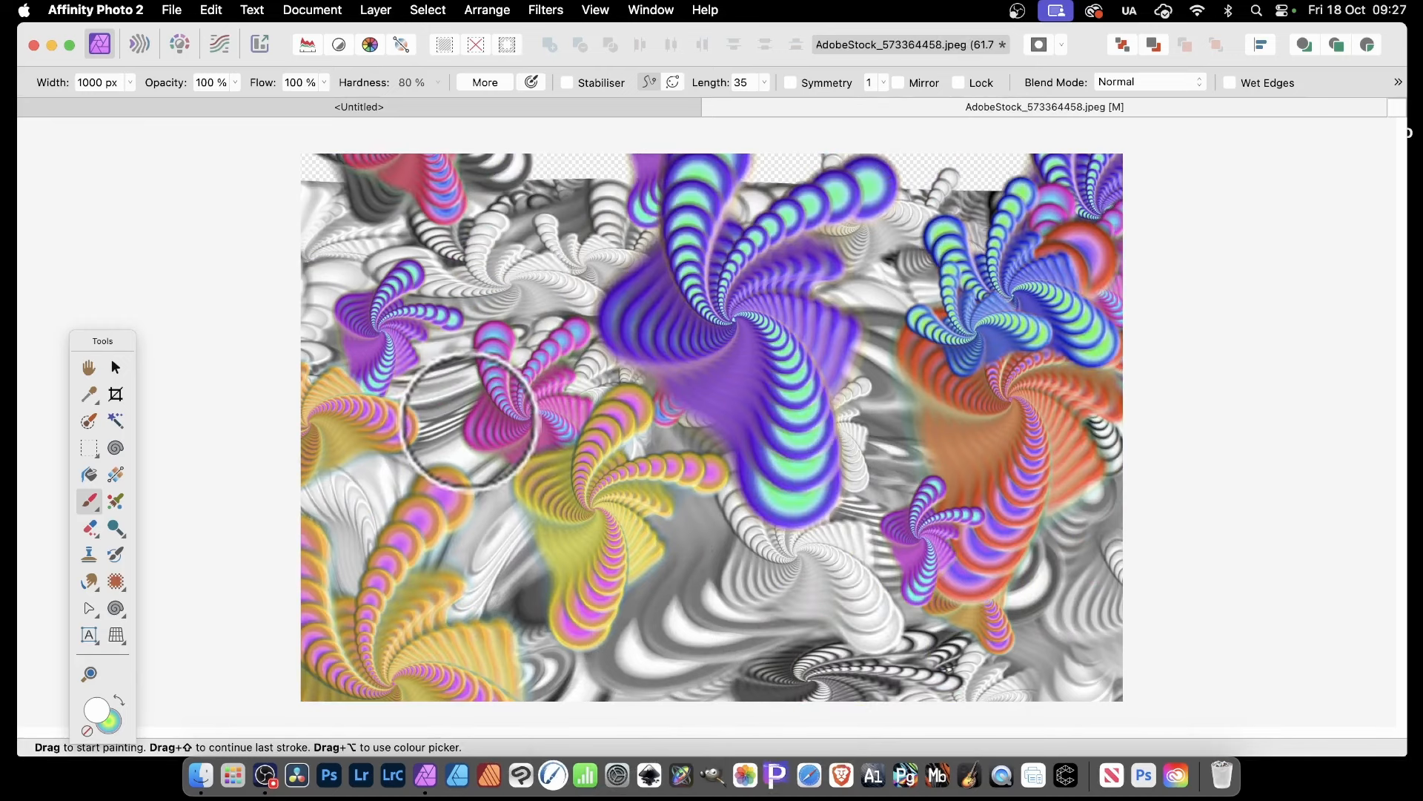